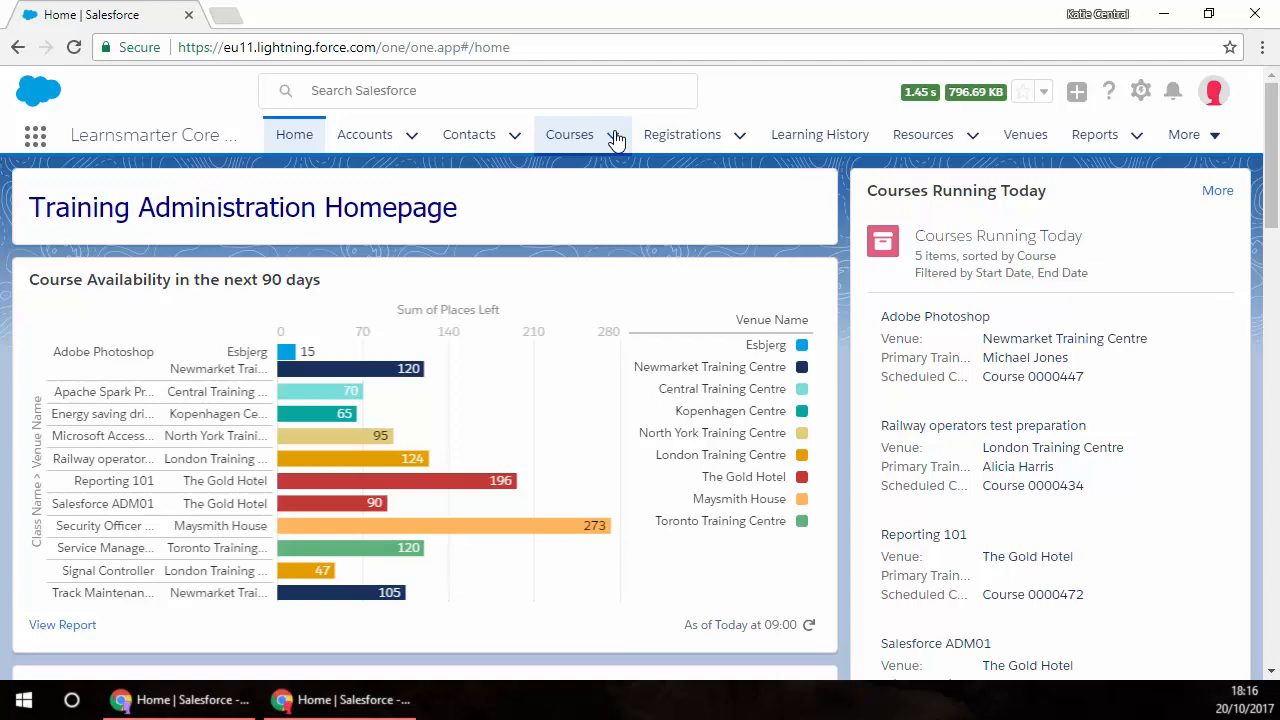
Step: Open the Reporting 101 course and list its scheduled courses with the Templates view
{"action": "left_click", "coordinate": [540, 247]}
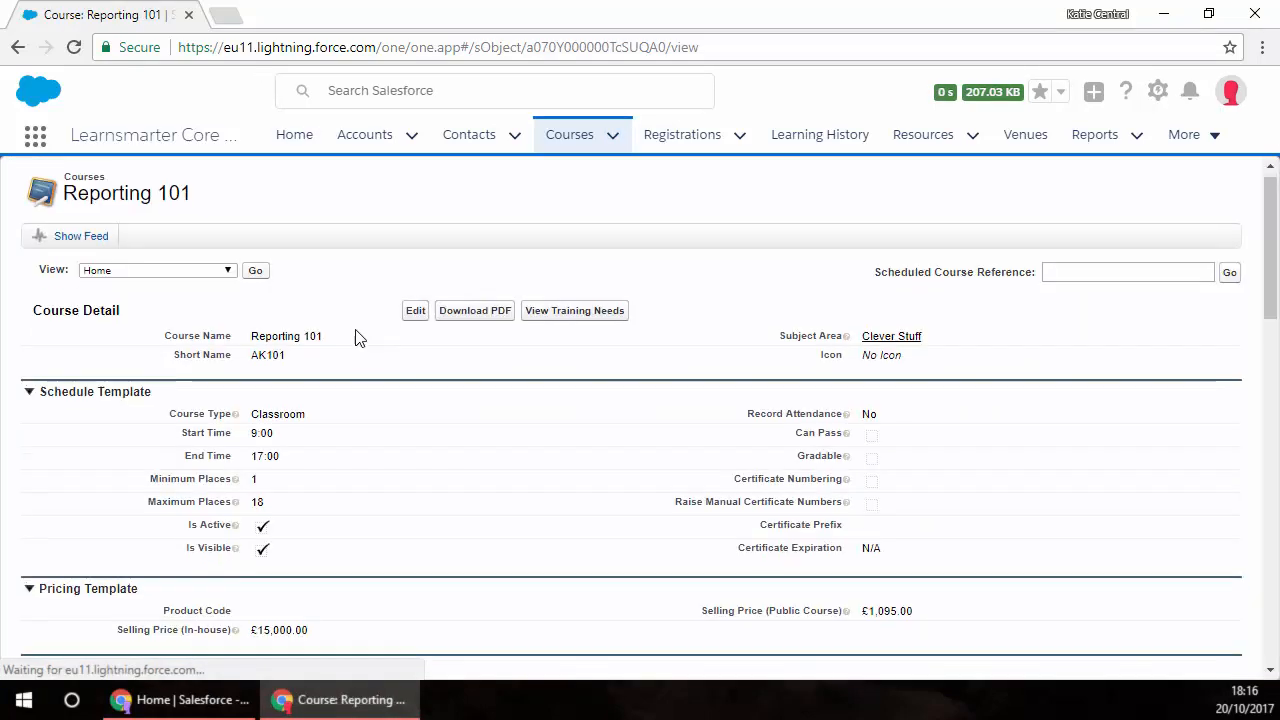
{"action": "scroll", "coordinate": [360, 380], "scroll_direction": "down", "scroll_amount": 8}
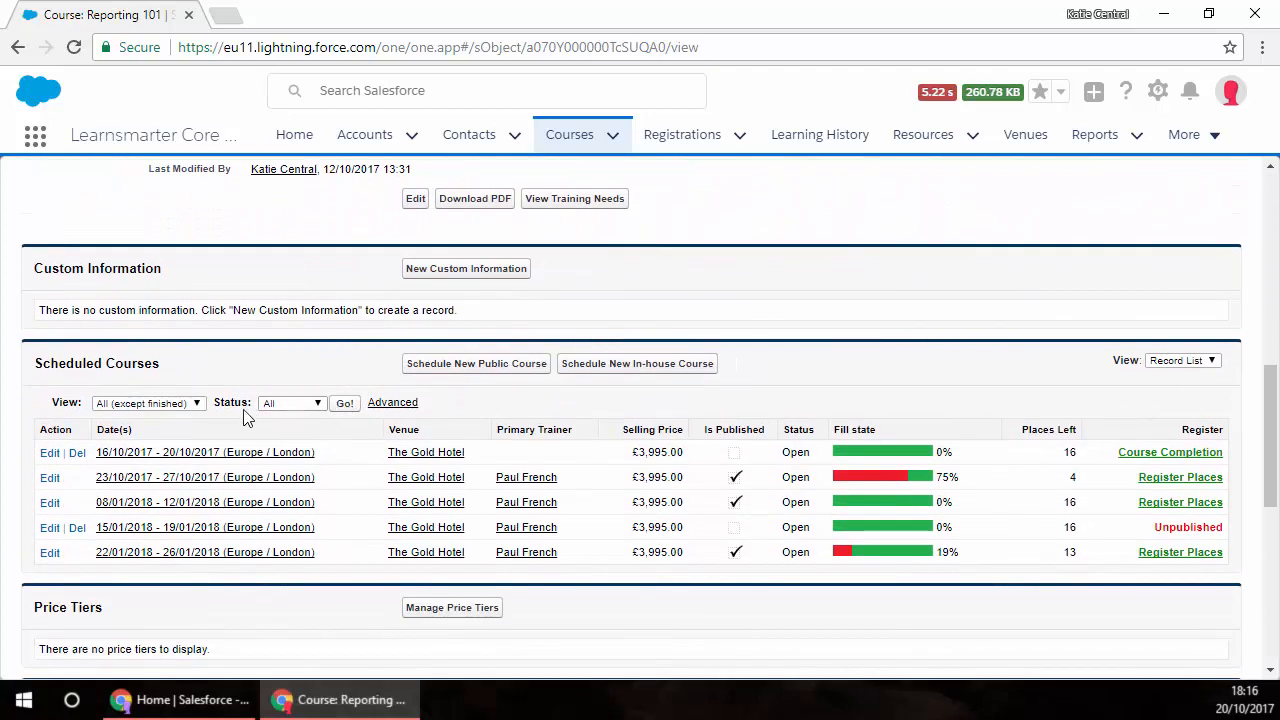
{"action": "left_click", "coordinate": [195, 404]}
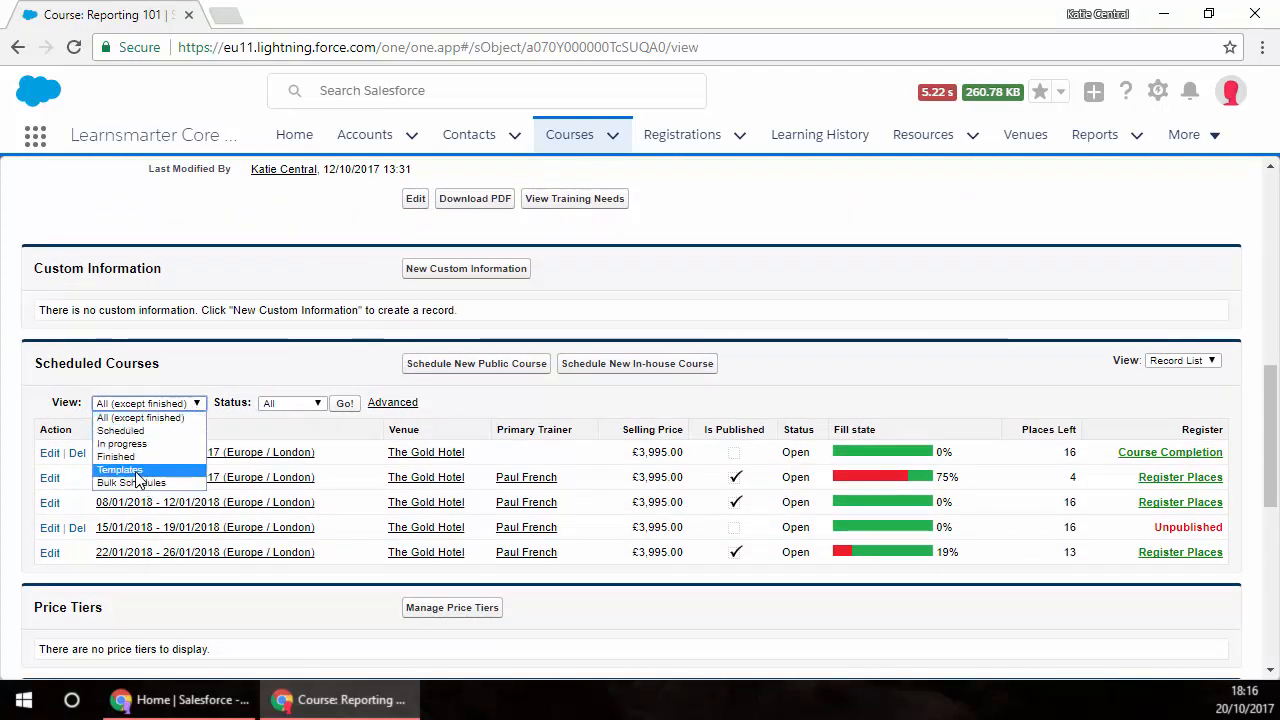
{"action": "left_click", "coordinate": [155, 470]}
{"action": "left_click", "coordinate": [232, 404]}
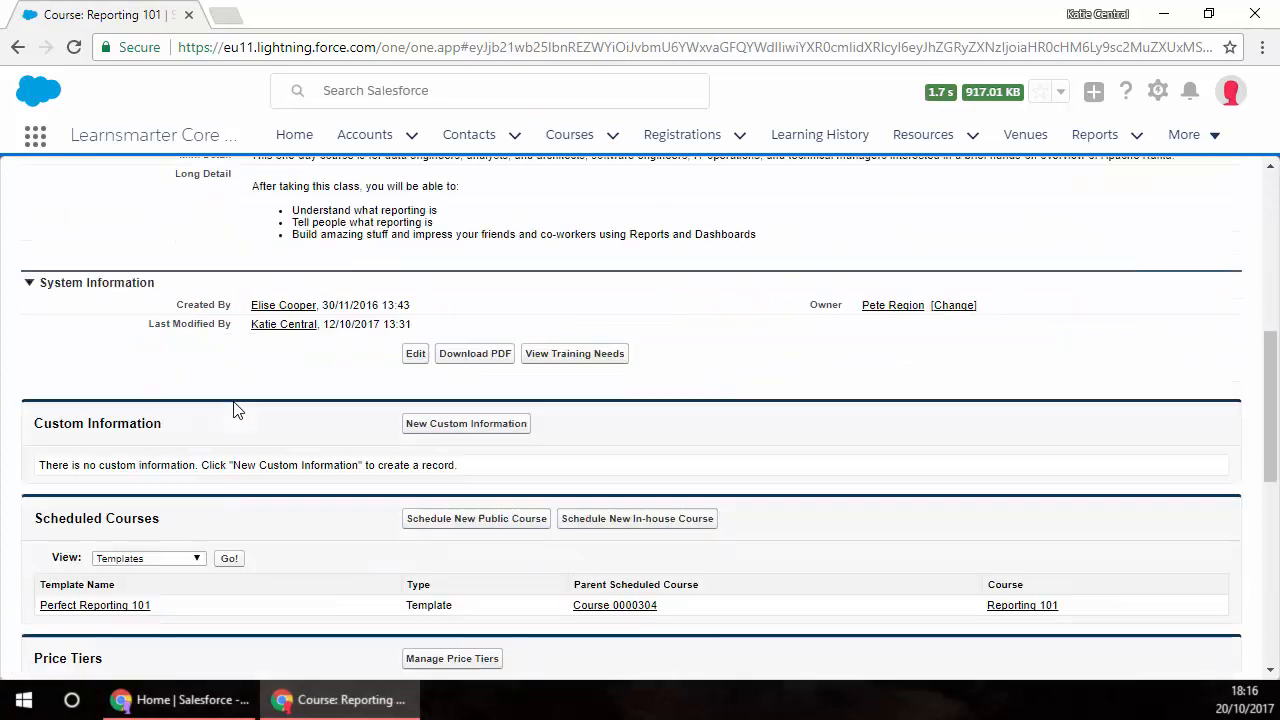
Step: Start a bulk schedule from the Perfect Reporting 101 template and set its starting date to 20/02/2018
{"action": "left_click", "coordinate": [125, 451]}
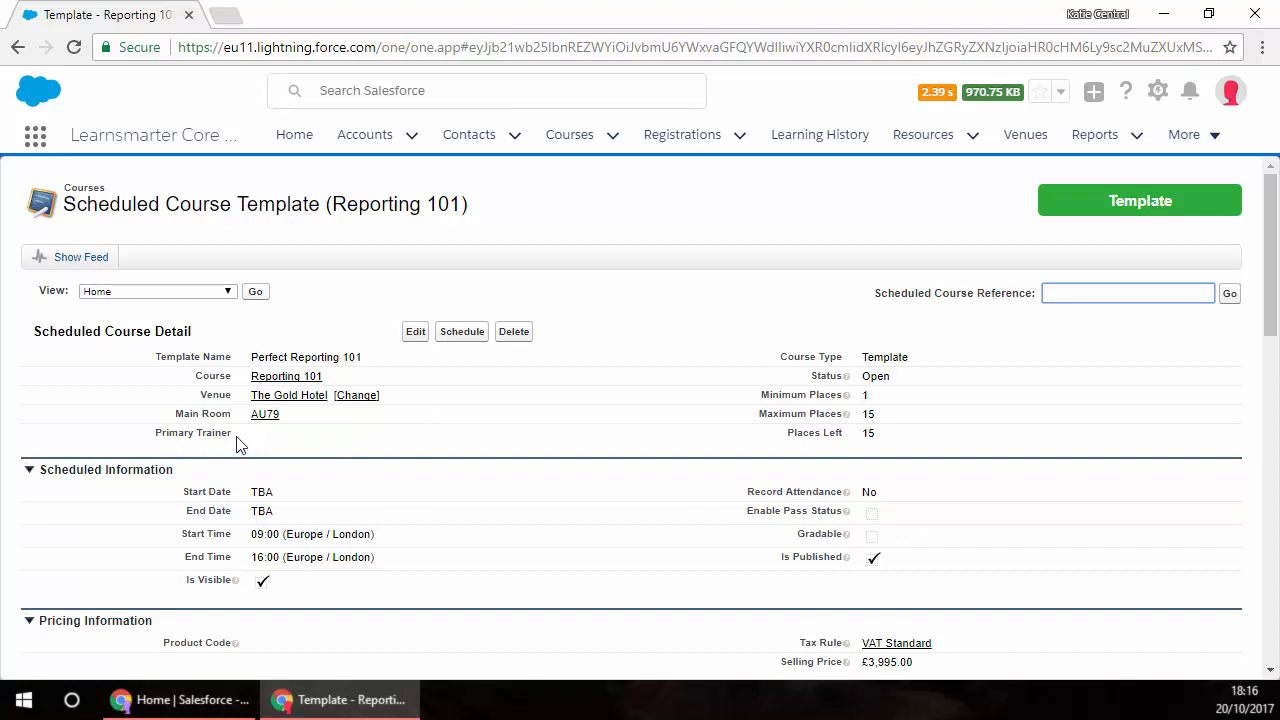
{"action": "left_click", "coordinate": [463, 334]}
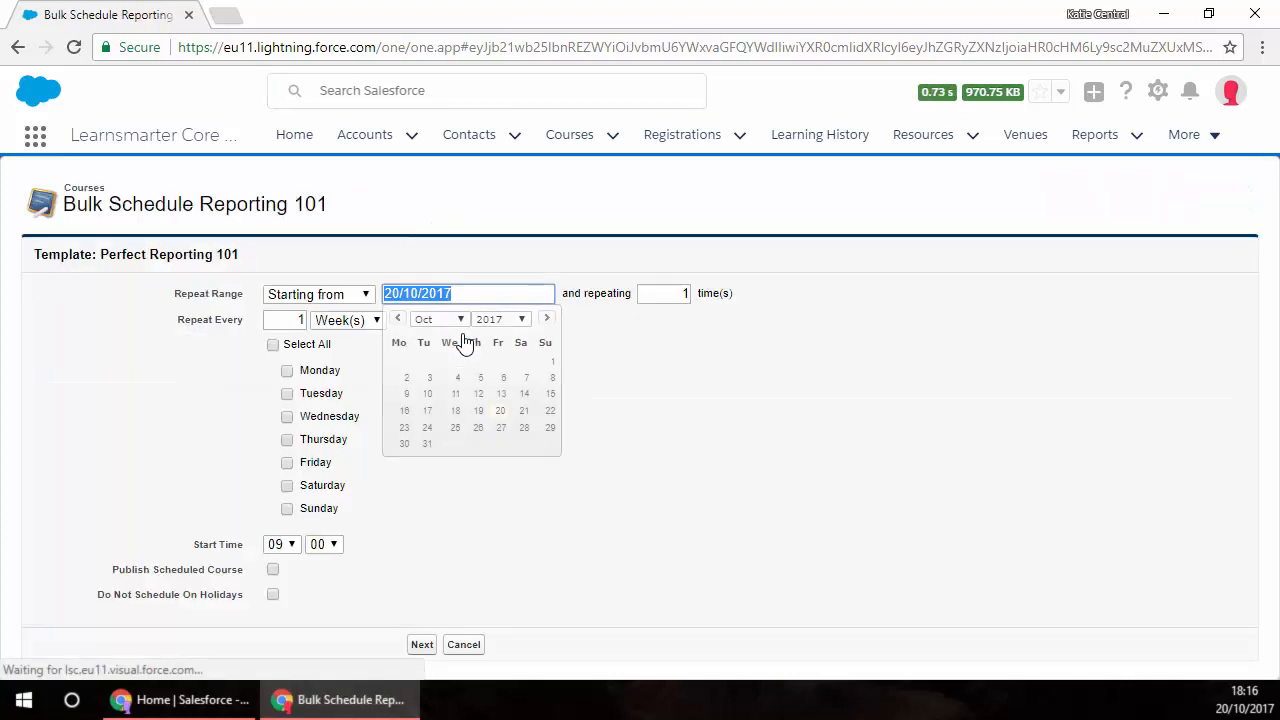
{"action": "left_click", "coordinate": [547, 318]}
{"action": "left_click", "coordinate": [547, 318]}
{"action": "left_click", "coordinate": [547, 318]}
{"action": "left_click", "coordinate": [547, 318]}
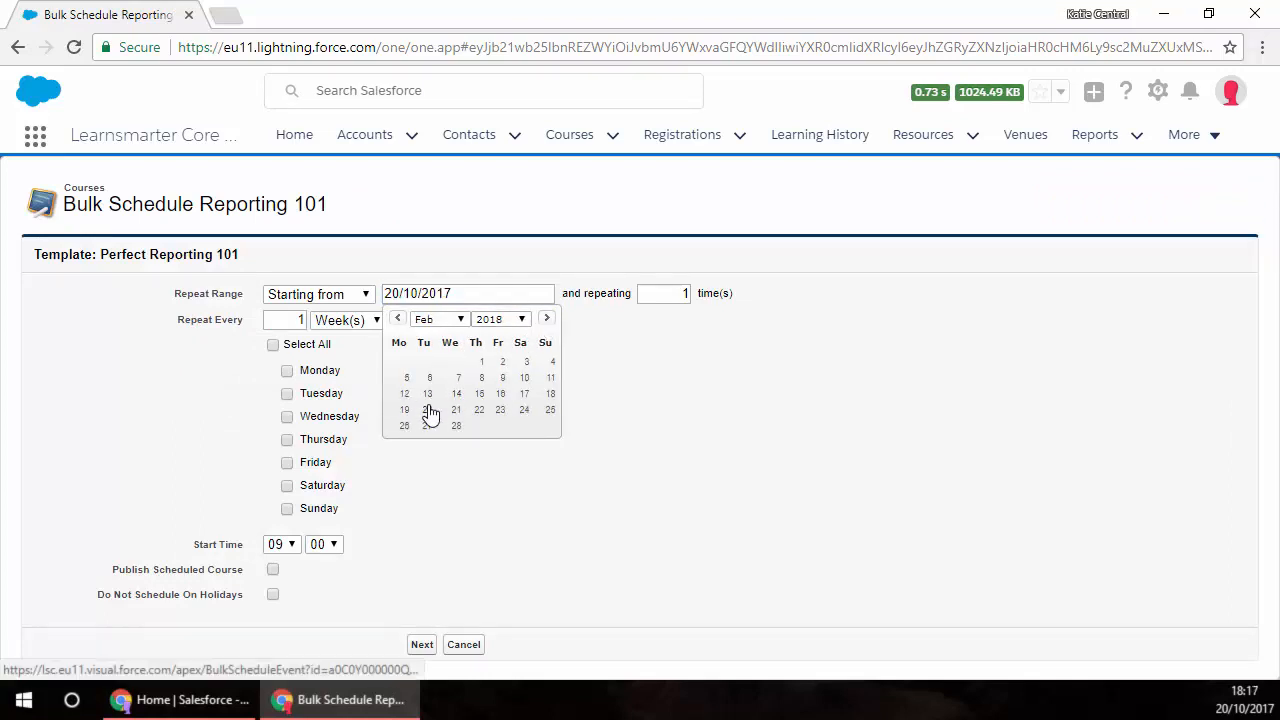
{"action": "left_click", "coordinate": [427, 410]}
Step: Set the bulk schedule to repeat every 1 month on Tuesday, 6 times, and schedule the generated batch
{"action": "left_click", "coordinate": [287, 394]}
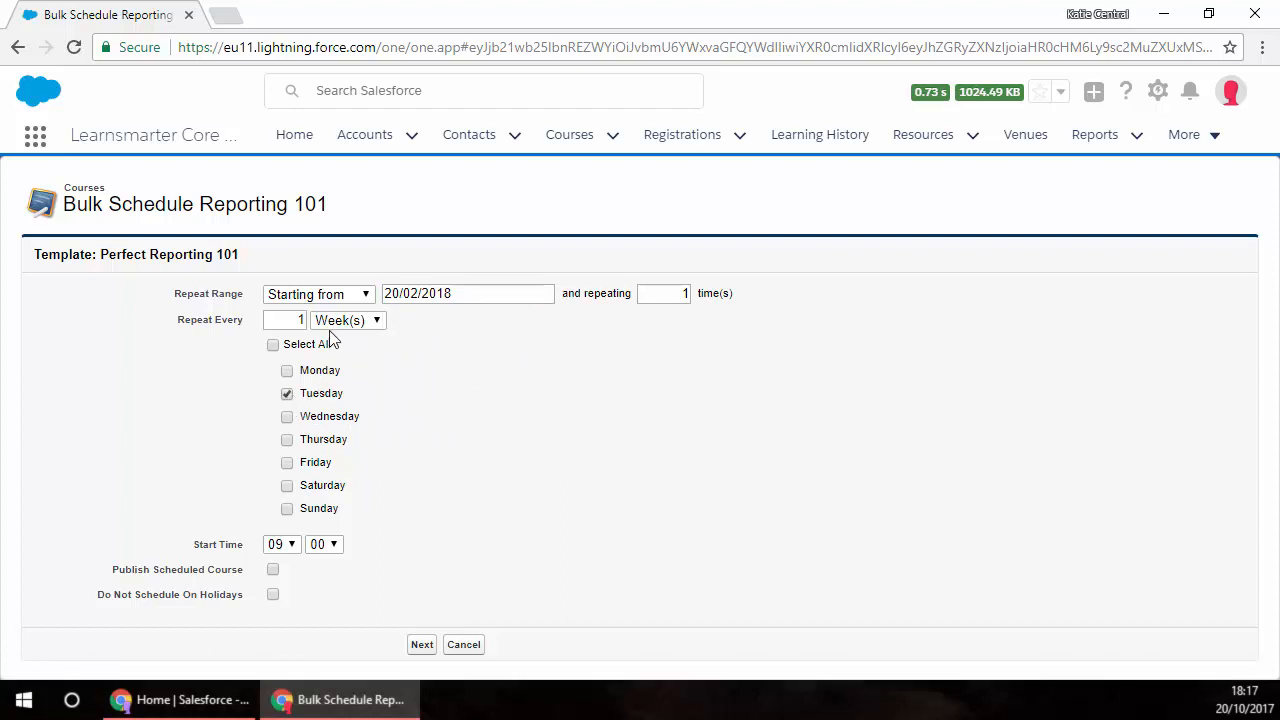
{"action": "left_click", "coordinate": [376, 320]}
{"action": "left_click", "coordinate": [362, 358]}
{"action": "double_click", "coordinate": [685, 294]}
{"action": "type", "text": "6"}
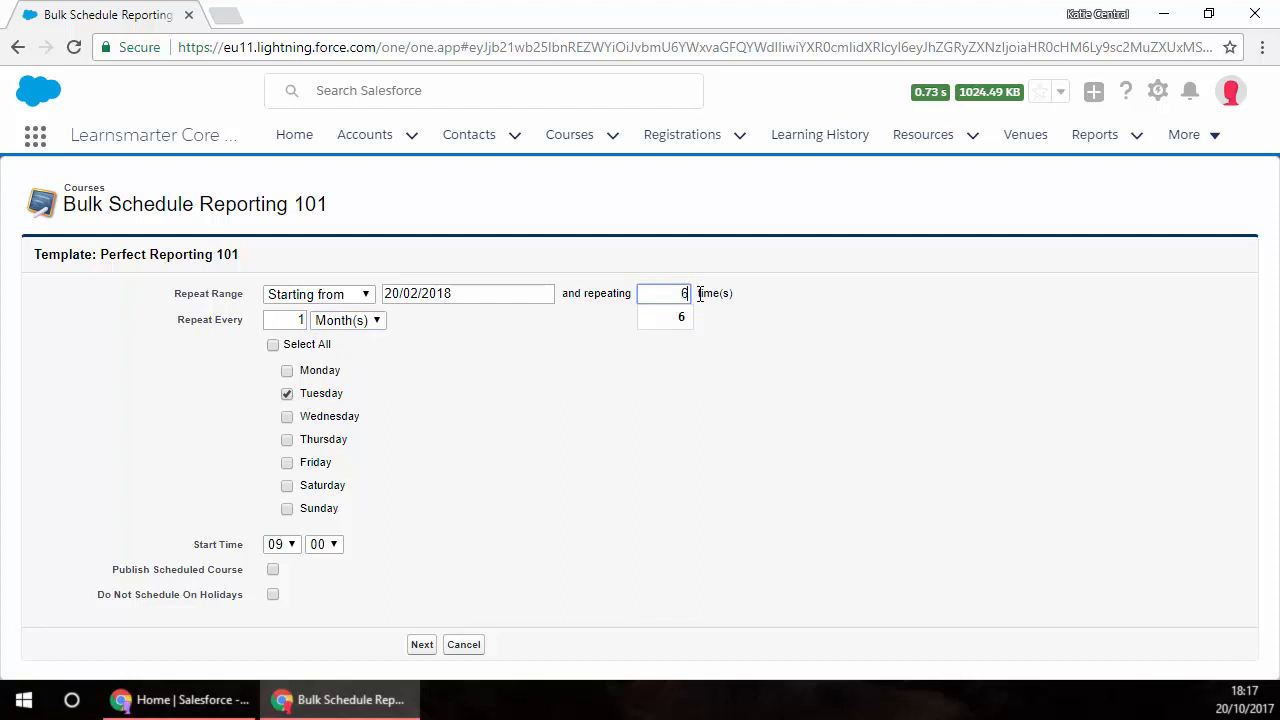
{"action": "left_click", "coordinate": [597, 460]}
{"action": "left_click", "coordinate": [423, 647]}
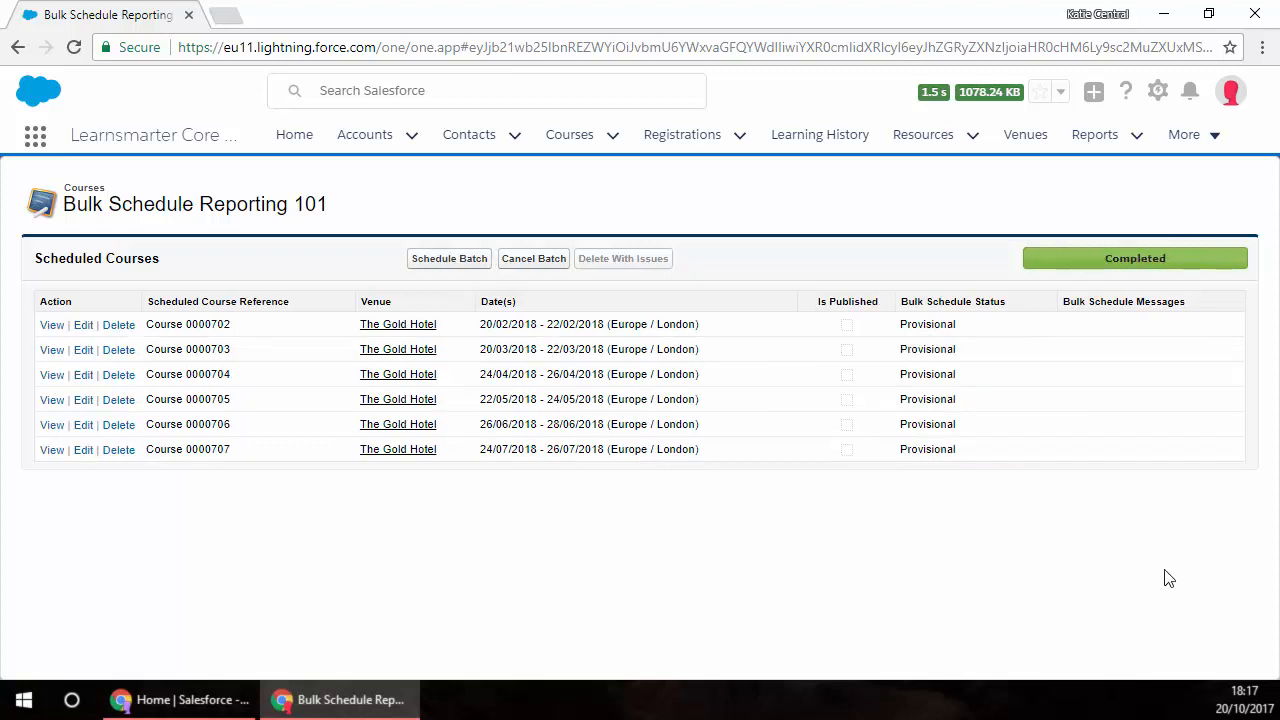
{"action": "left_click", "coordinate": [440, 266]}
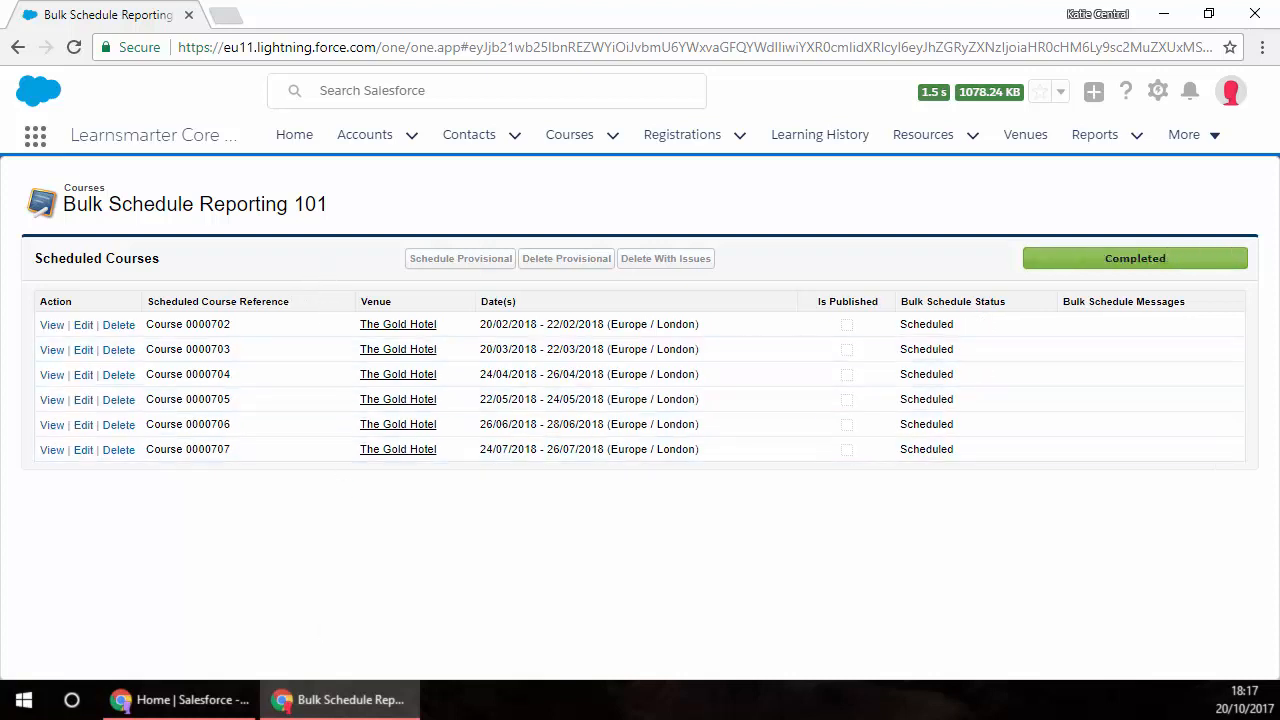
Step: Switch to the regional administrator's Salesforce window, refresh the home page and open Course 0000703 from the trainer assignment tasks
{"action": "left_click", "coordinate": [357, 700]}
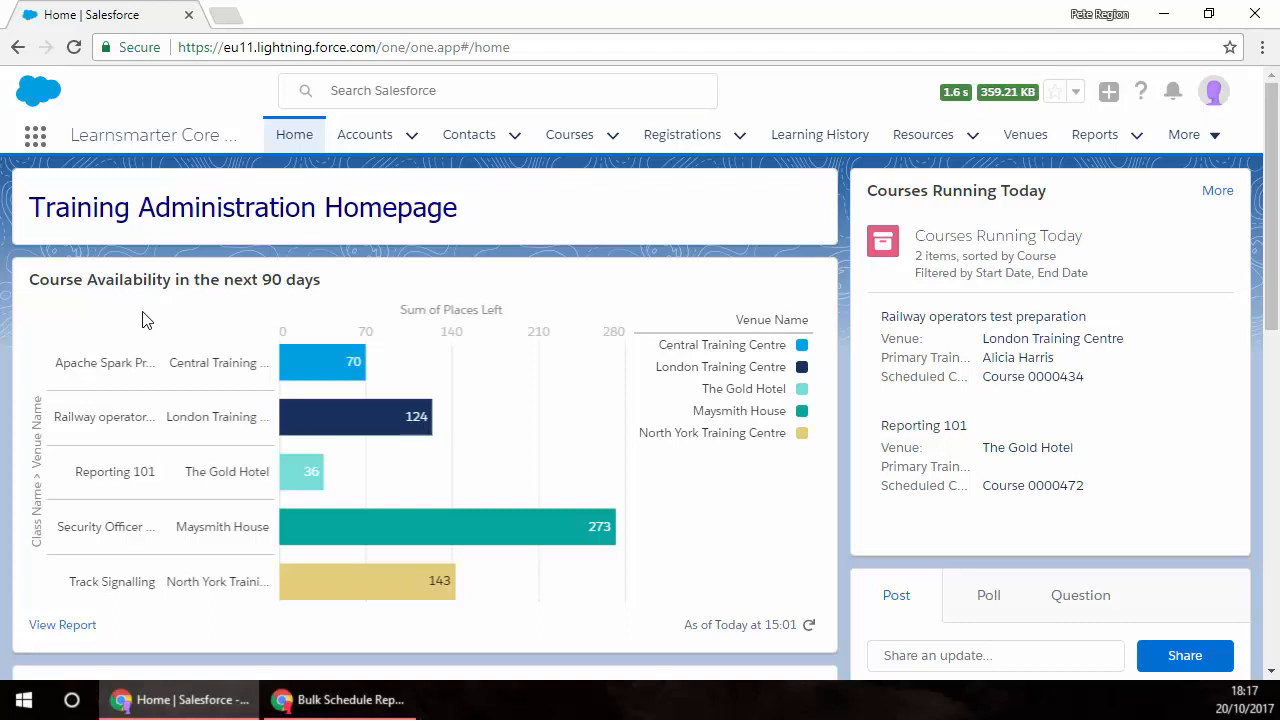
{"action": "left_click", "coordinate": [74, 47]}
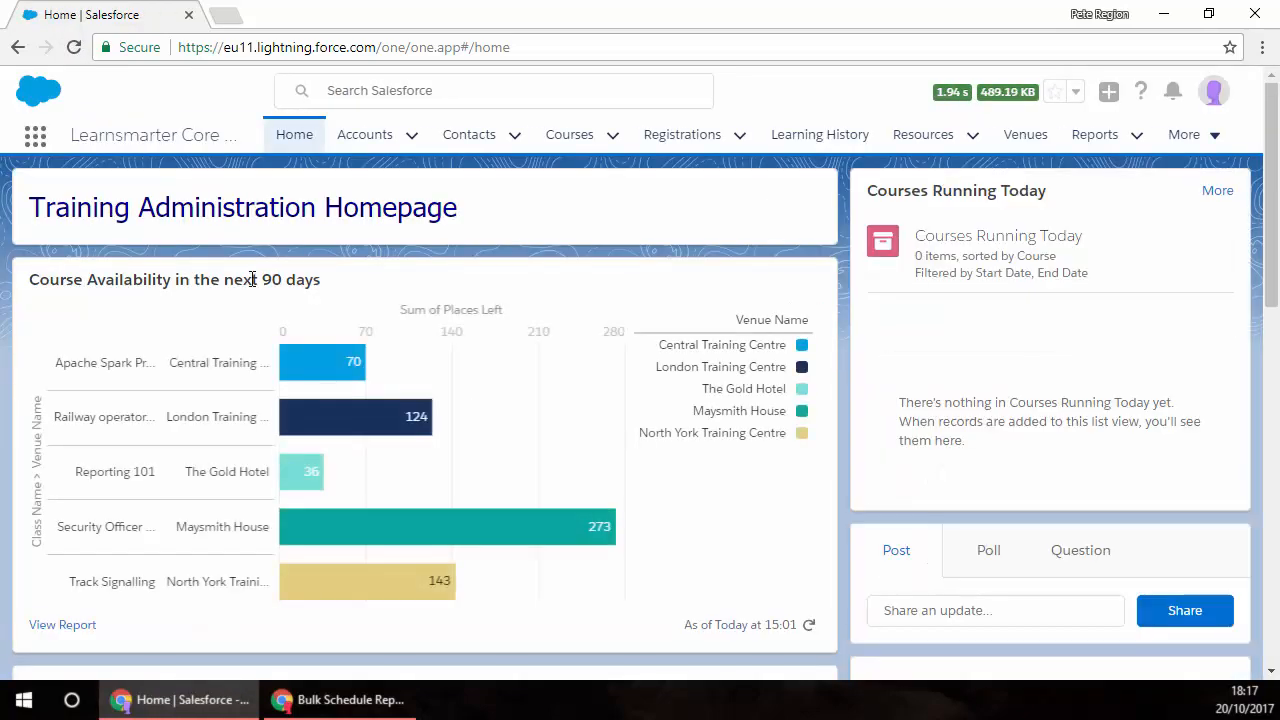
{"action": "scroll", "coordinate": [252, 285], "scroll_direction": "down", "scroll_amount": 10}
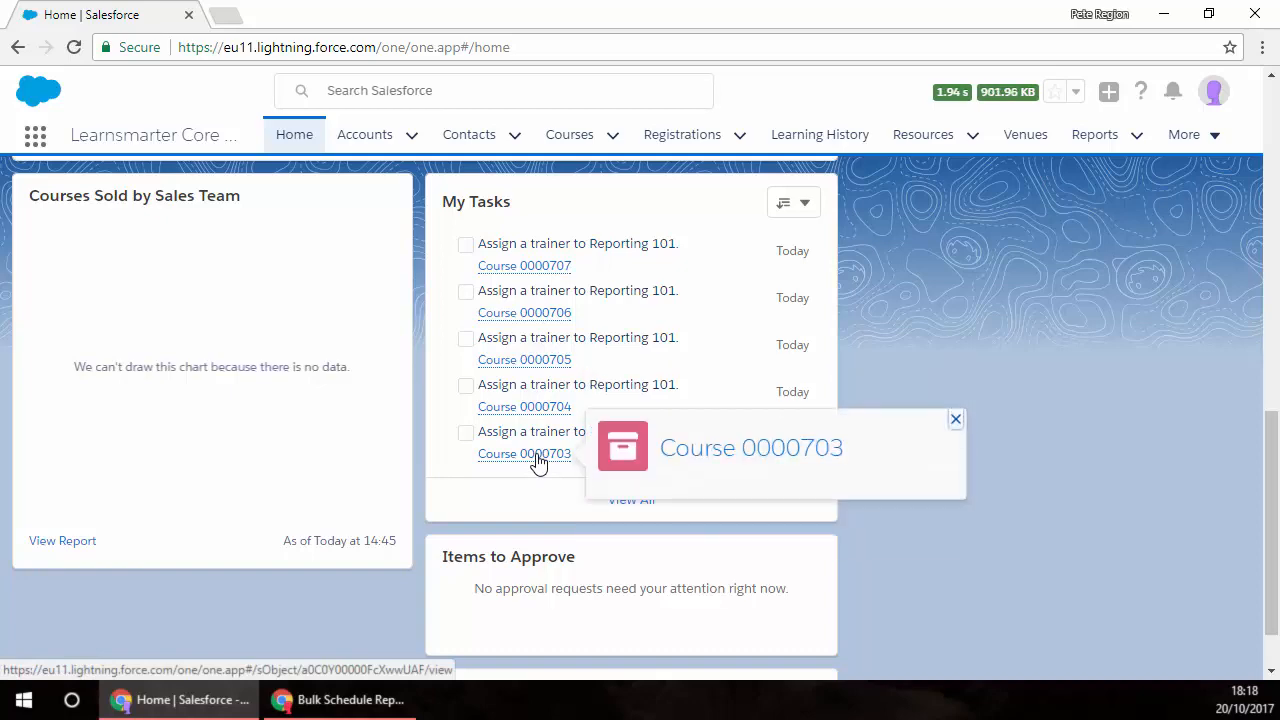
{"action": "left_click", "coordinate": [538, 459]}
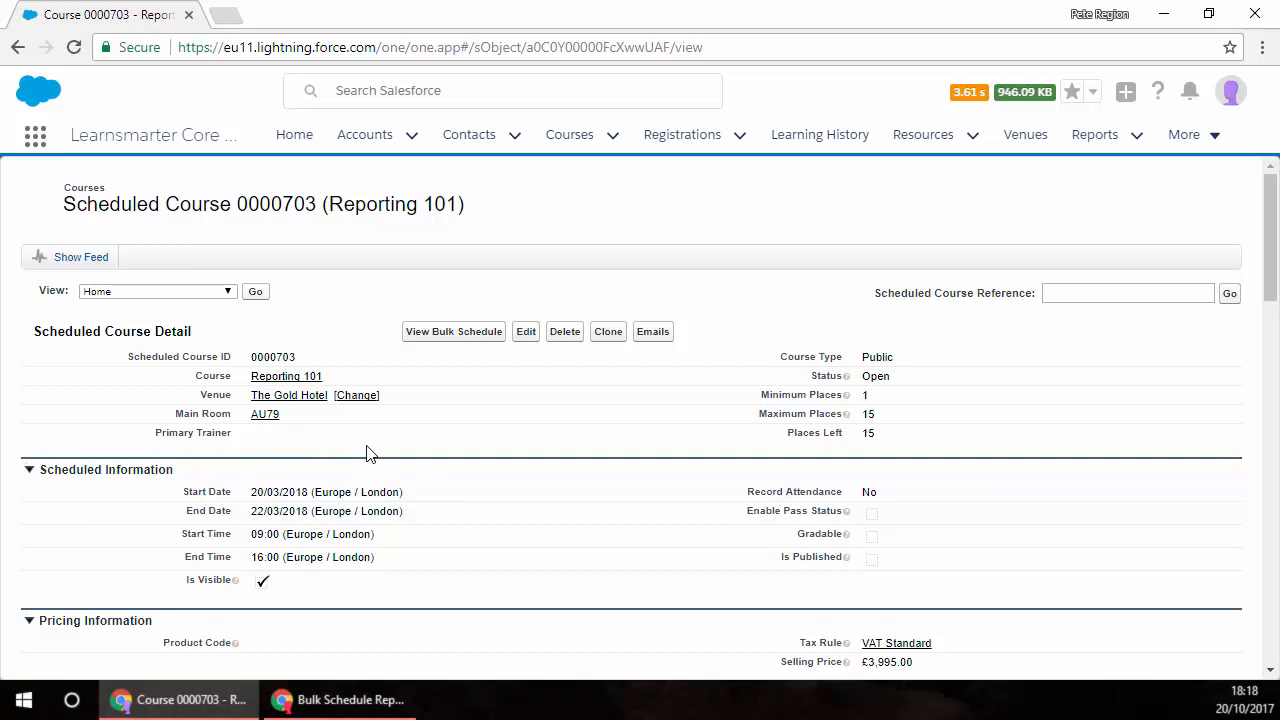
Step: Register the second trainer in the trainer search results for scheduled course 0000703 and save the registration
{"action": "scroll", "coordinate": [366, 453], "scroll_direction": "down", "scroll_amount": 4}
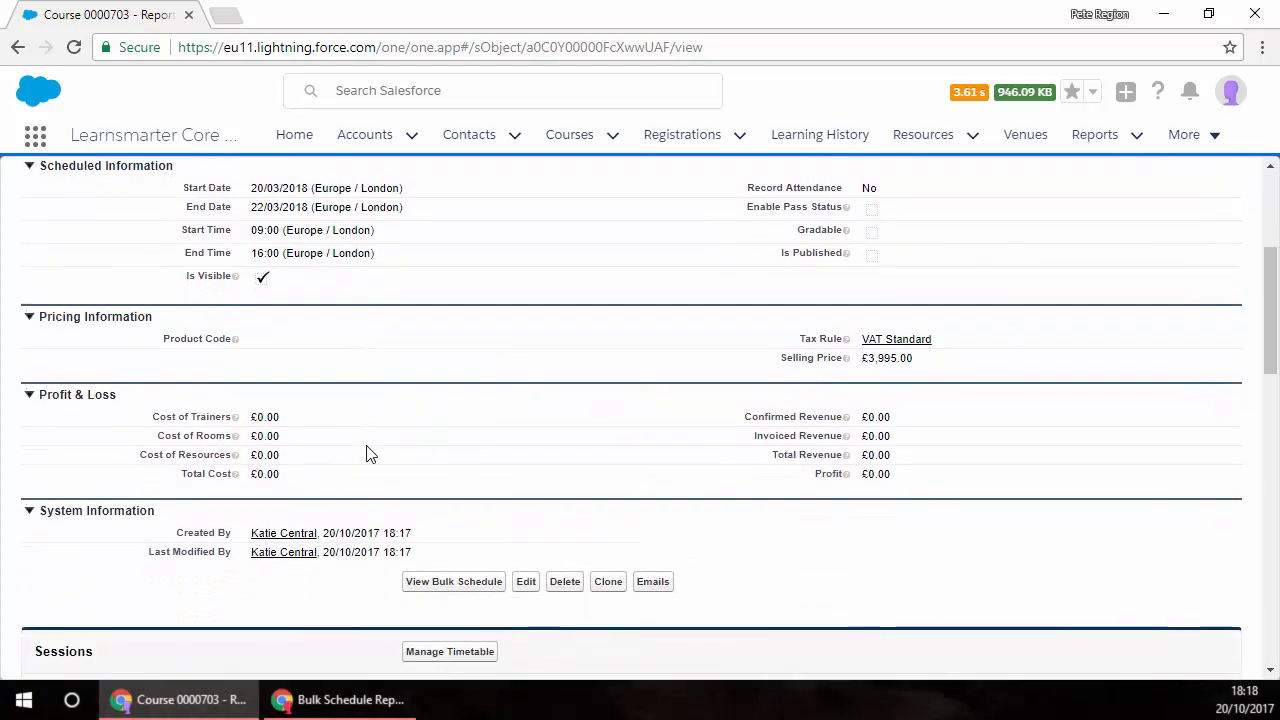
{"action": "scroll", "coordinate": [366, 453], "scroll_direction": "down", "scroll_amount": 6}
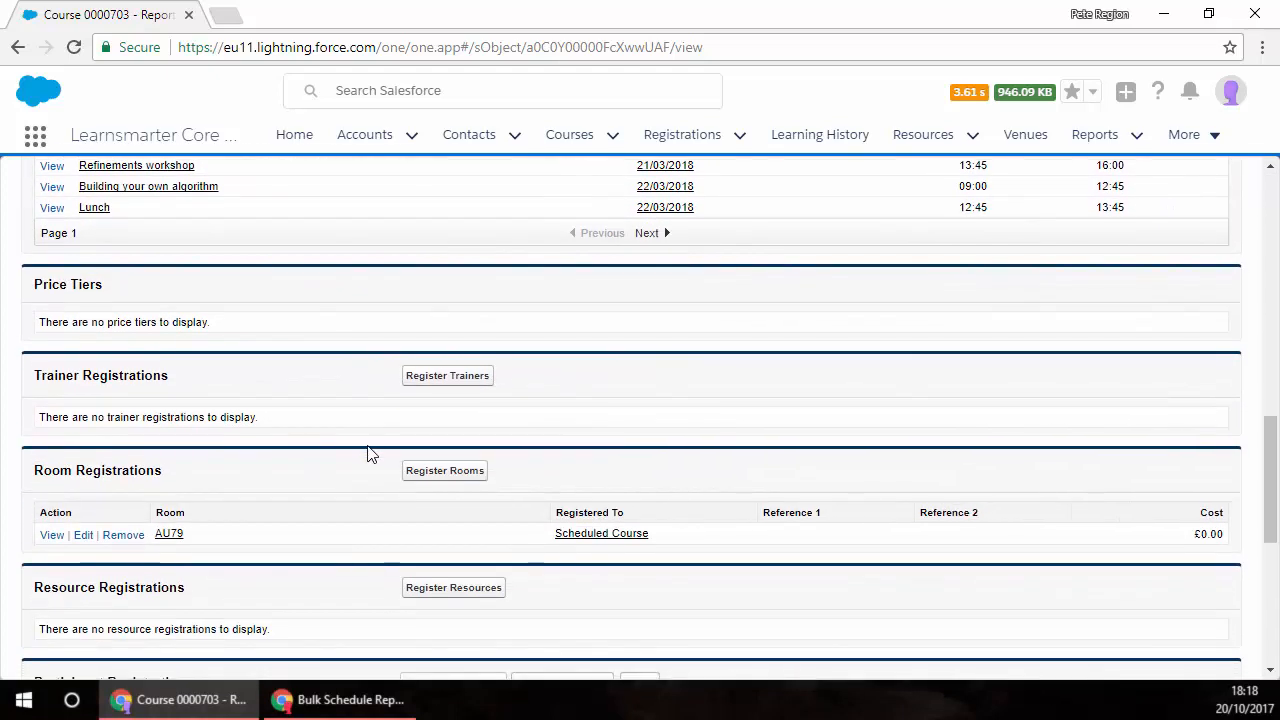
{"action": "left_click", "coordinate": [452, 385]}
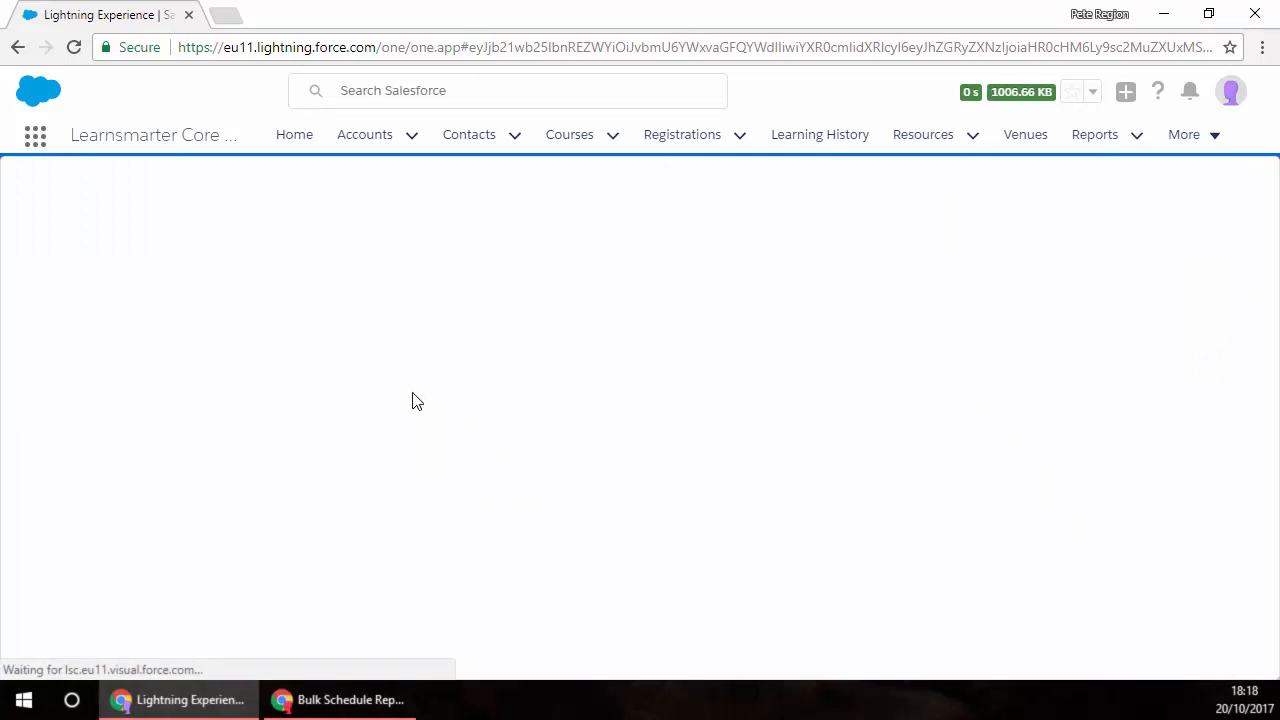
{"action": "left_click", "coordinate": [287, 440]}
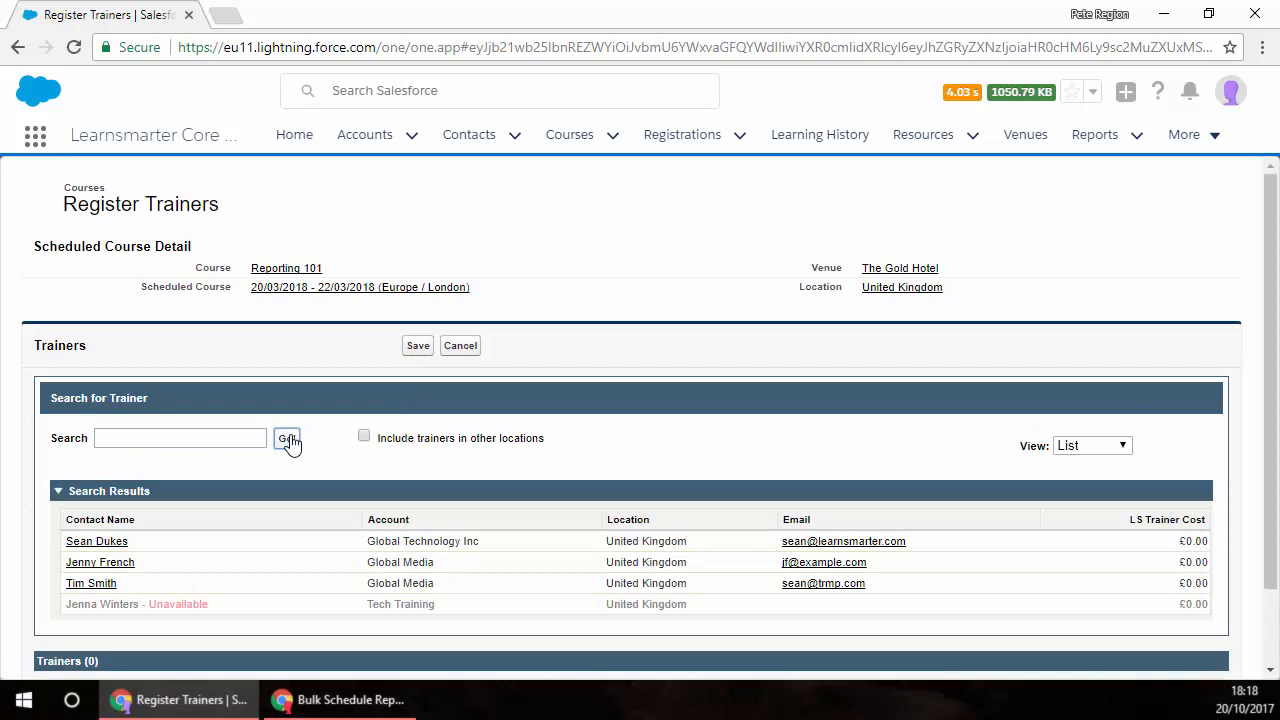
{"action": "left_click", "coordinate": [99, 564]}
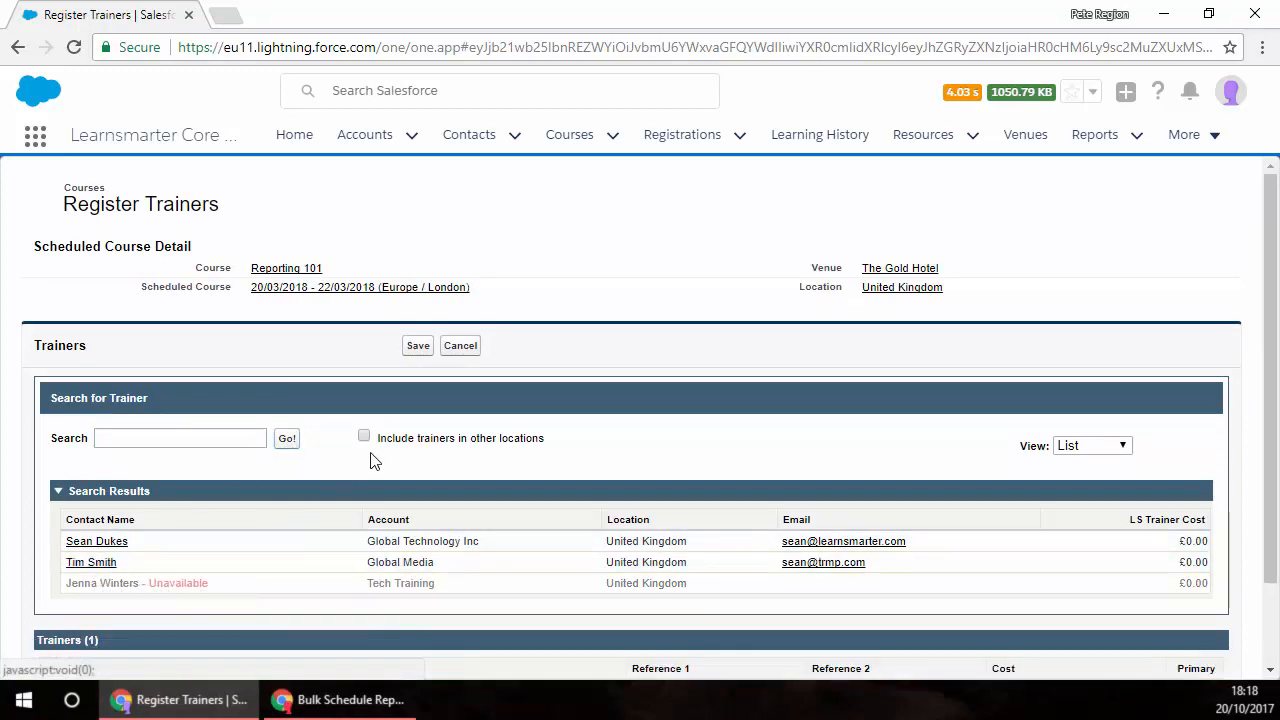
{"action": "left_click", "coordinate": [418, 347]}
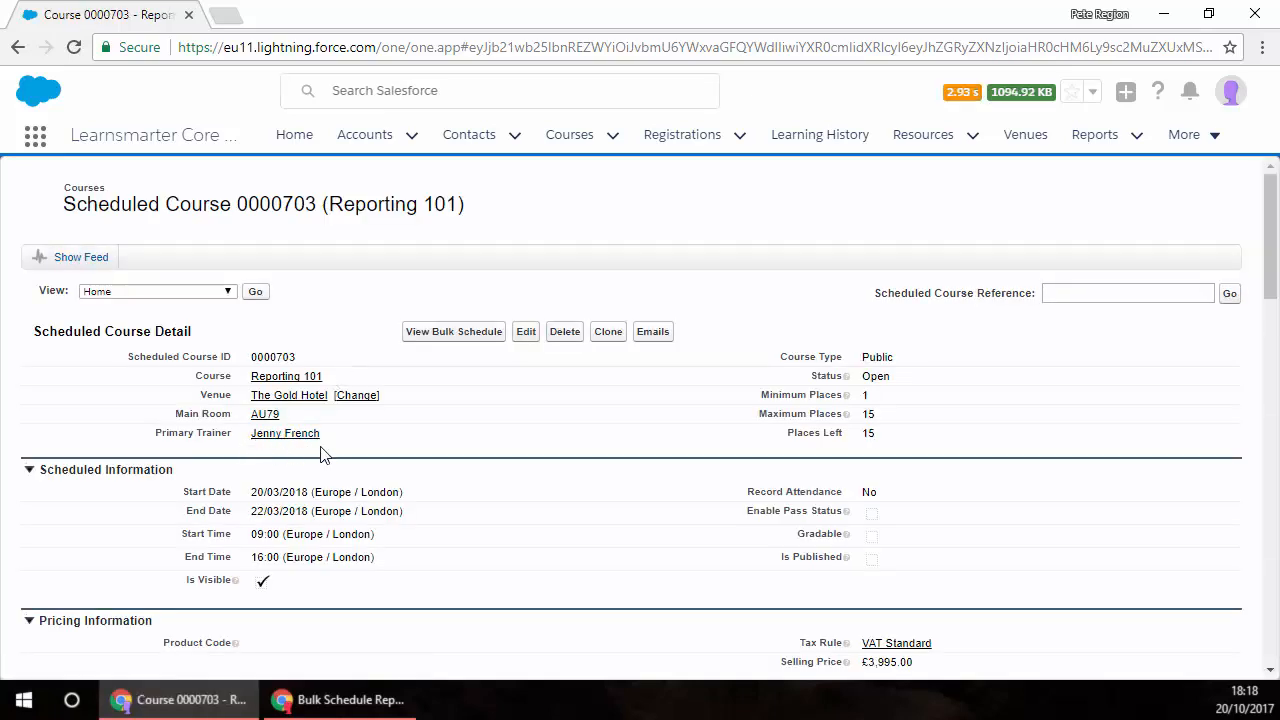
Step: Check whether Is Published can be edited on scheduled course 0000703, and leave the edit form without saving
{"action": "left_click", "coordinate": [526, 333]}
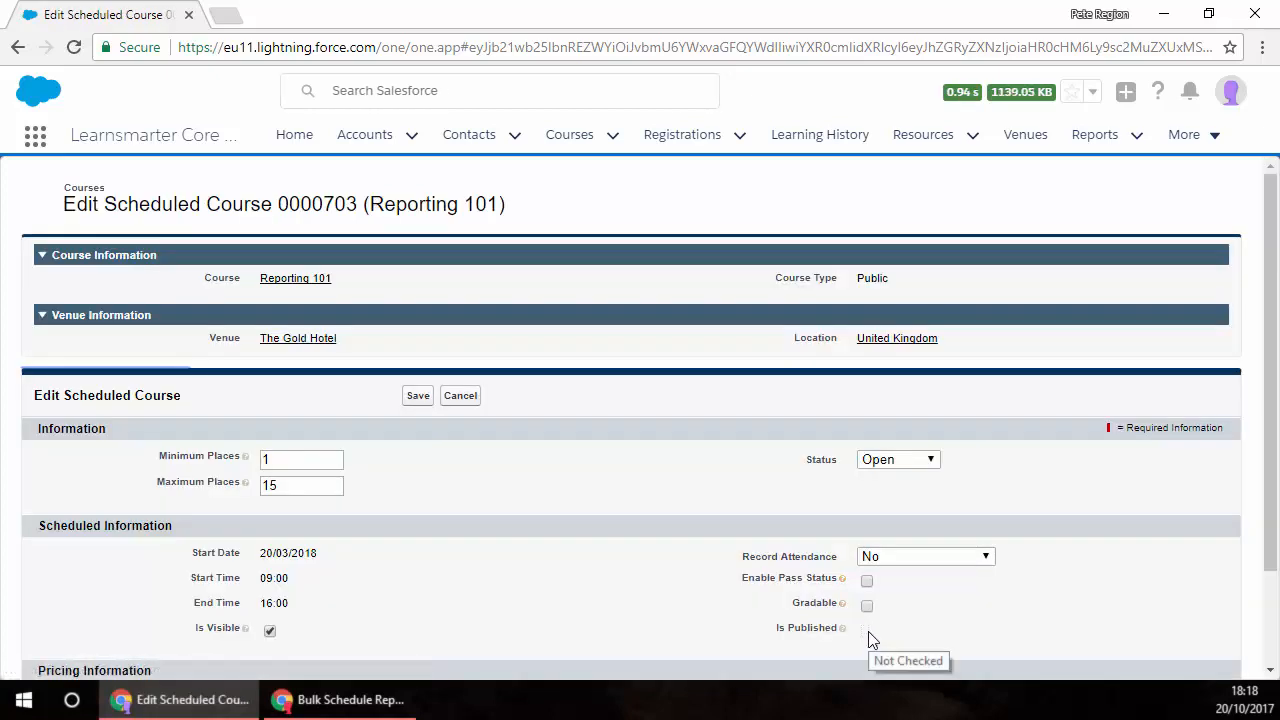
{"action": "left_click", "coordinate": [460, 396]}
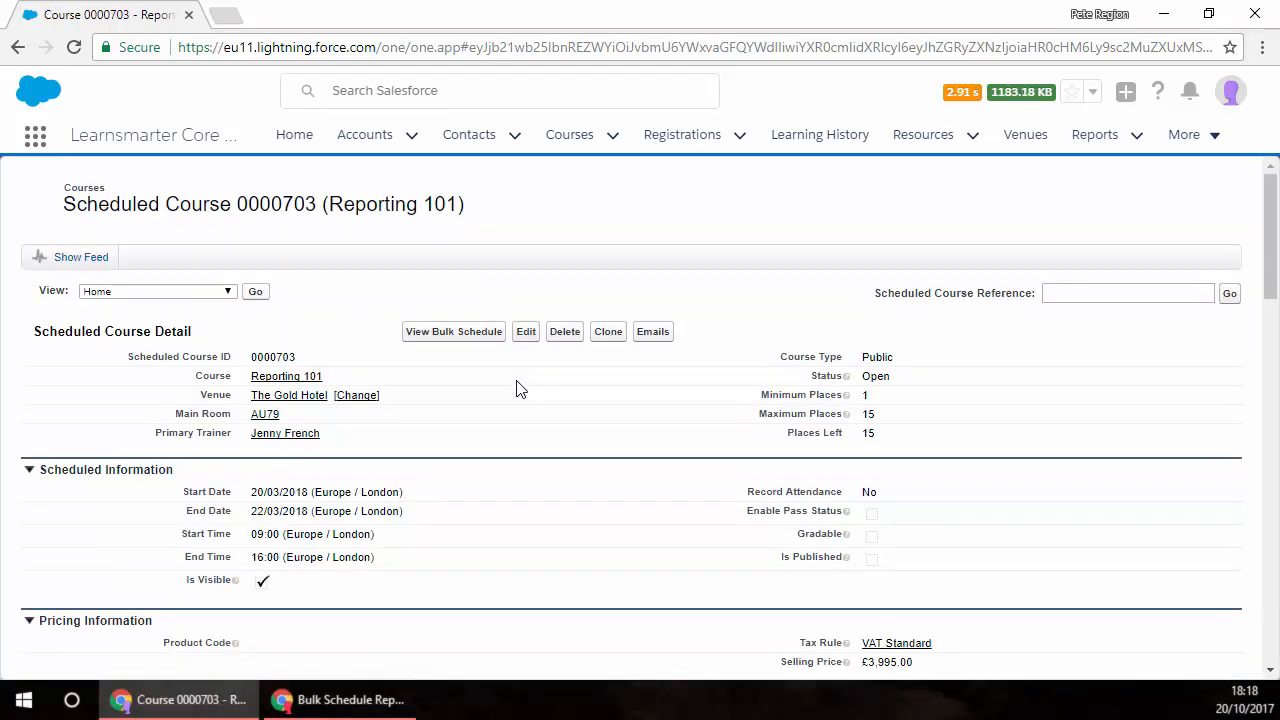
Step: Submit scheduled course 0000703 for approval and accept the confirmation
{"action": "scroll", "coordinate": [517, 388], "scroll_direction": "down", "scroll_amount": 4}
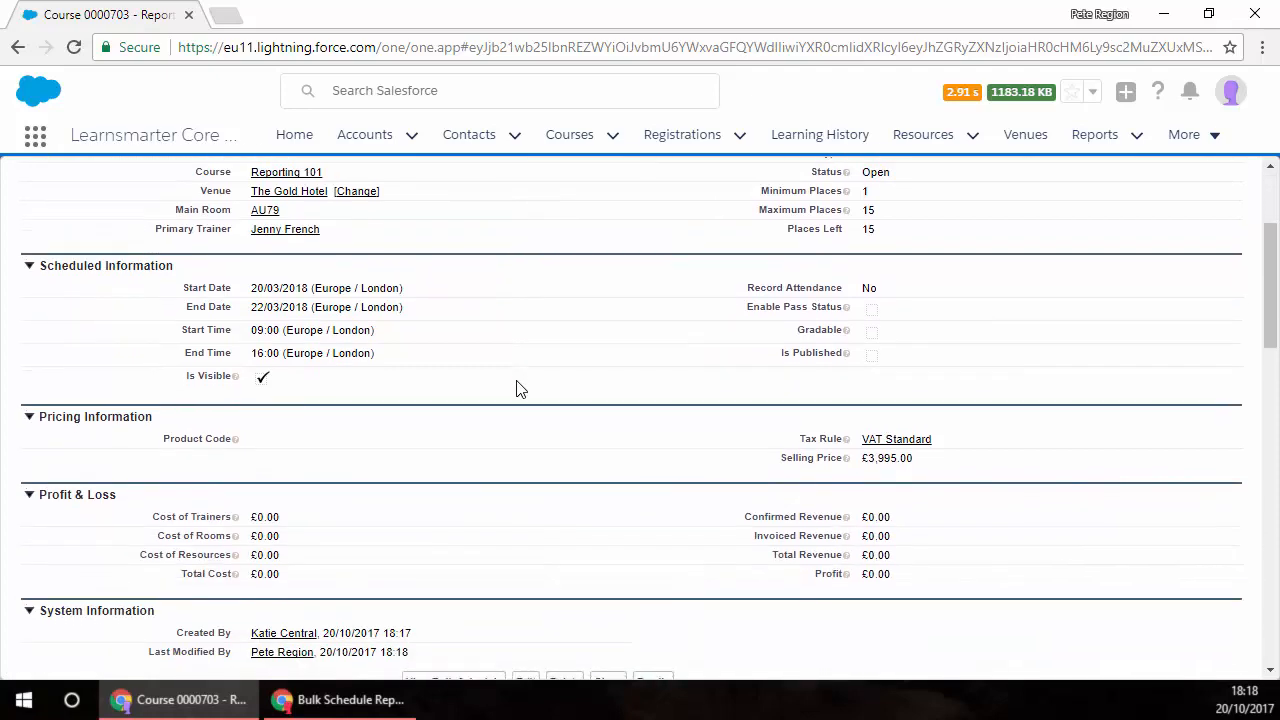
{"action": "scroll", "coordinate": [517, 388], "scroll_direction": "down", "scroll_amount": 5}
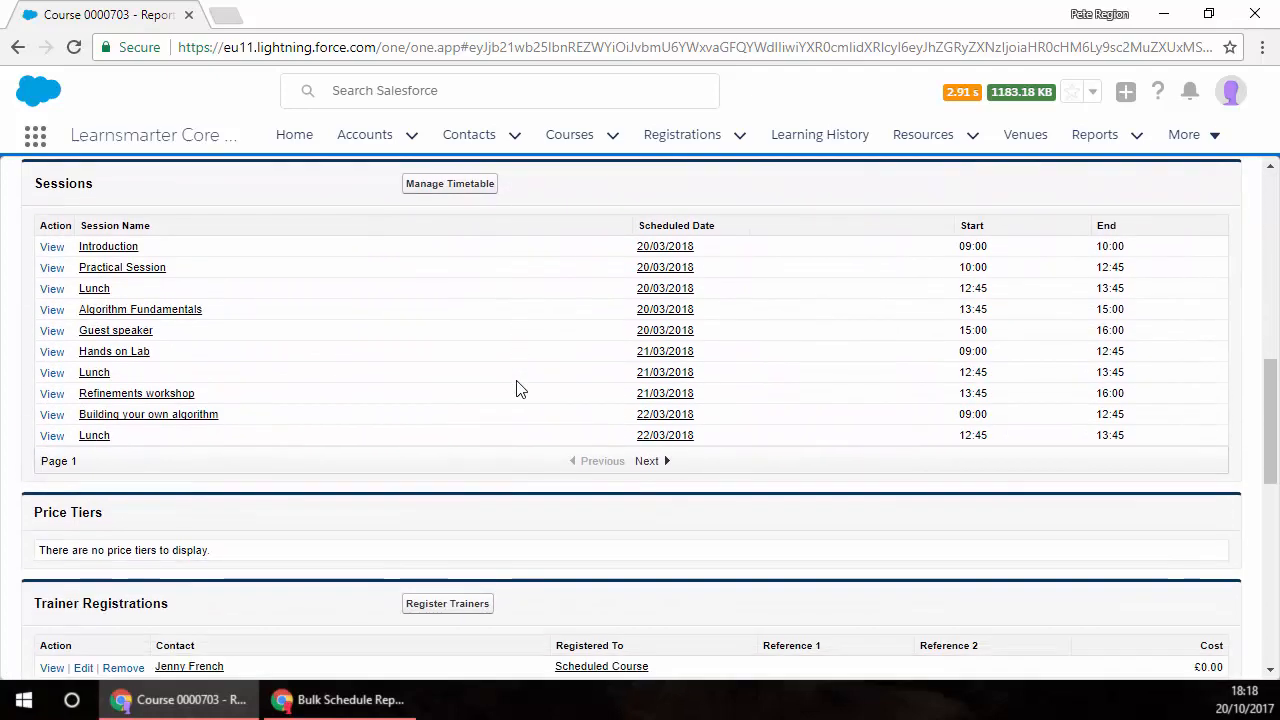
{"action": "scroll", "coordinate": [517, 388], "scroll_direction": "down", "scroll_amount": 6}
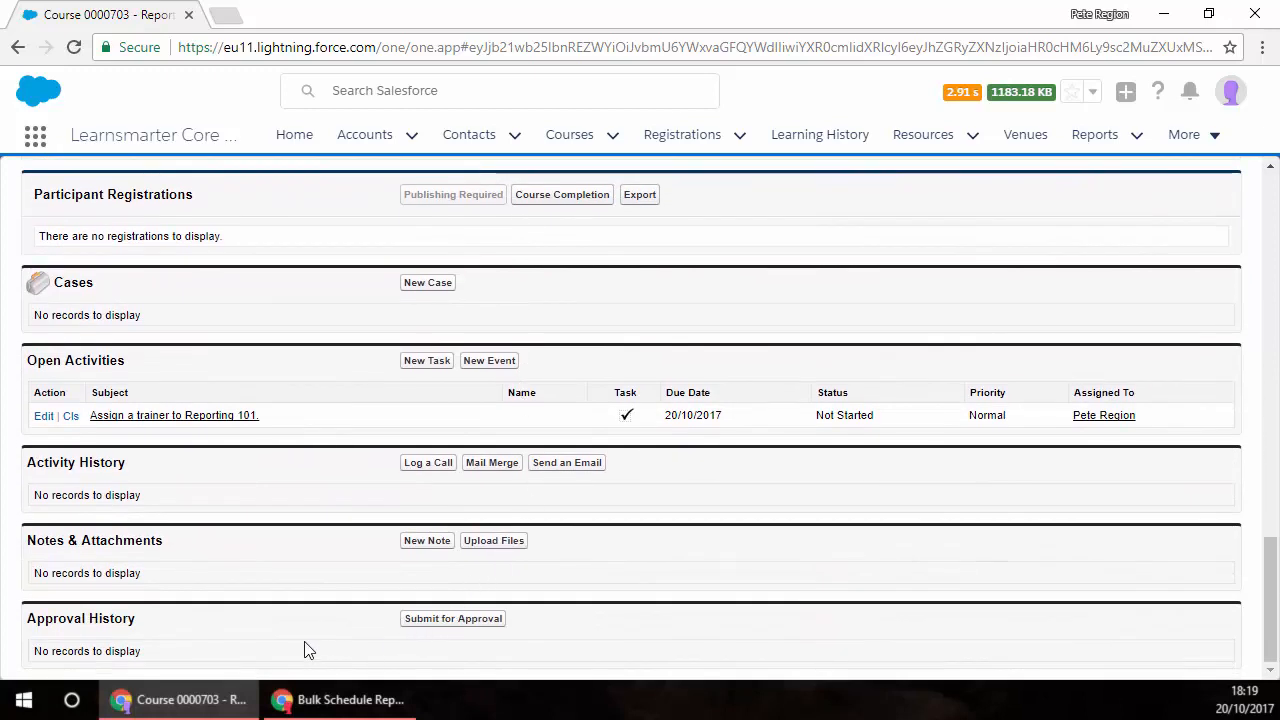
{"action": "left_click", "coordinate": [458, 626]}
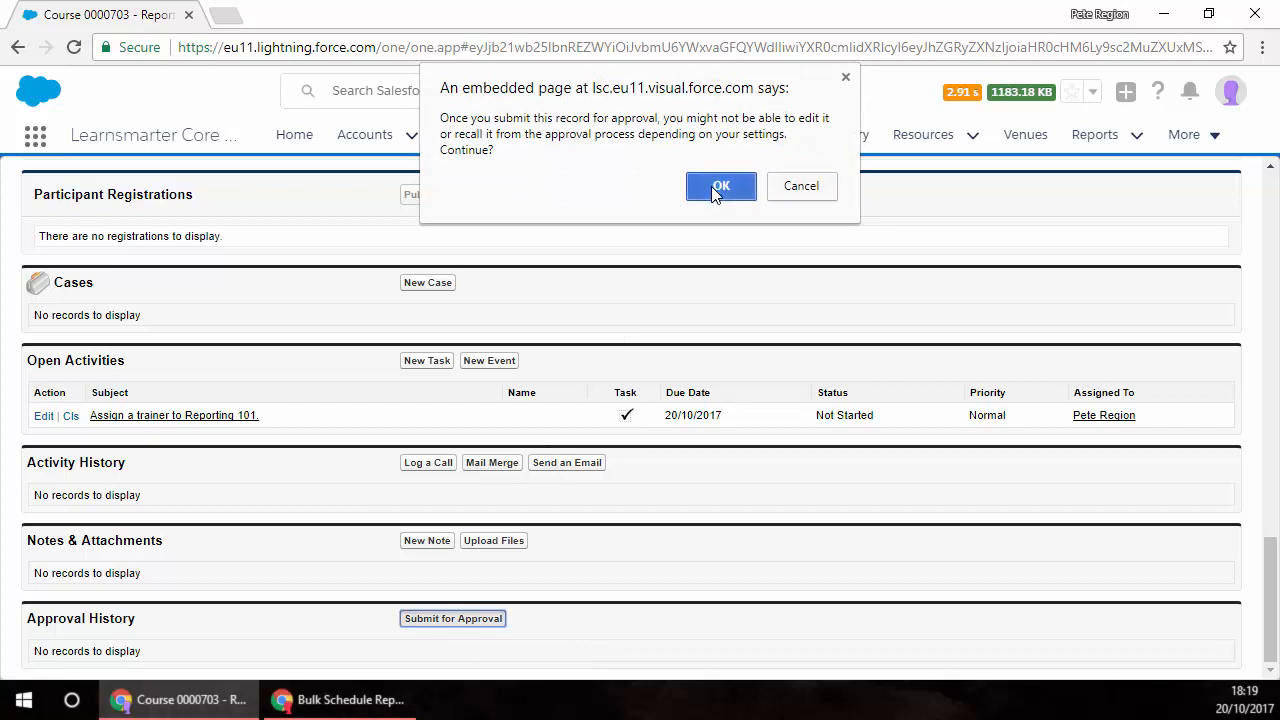
{"action": "left_click", "coordinate": [716, 190]}
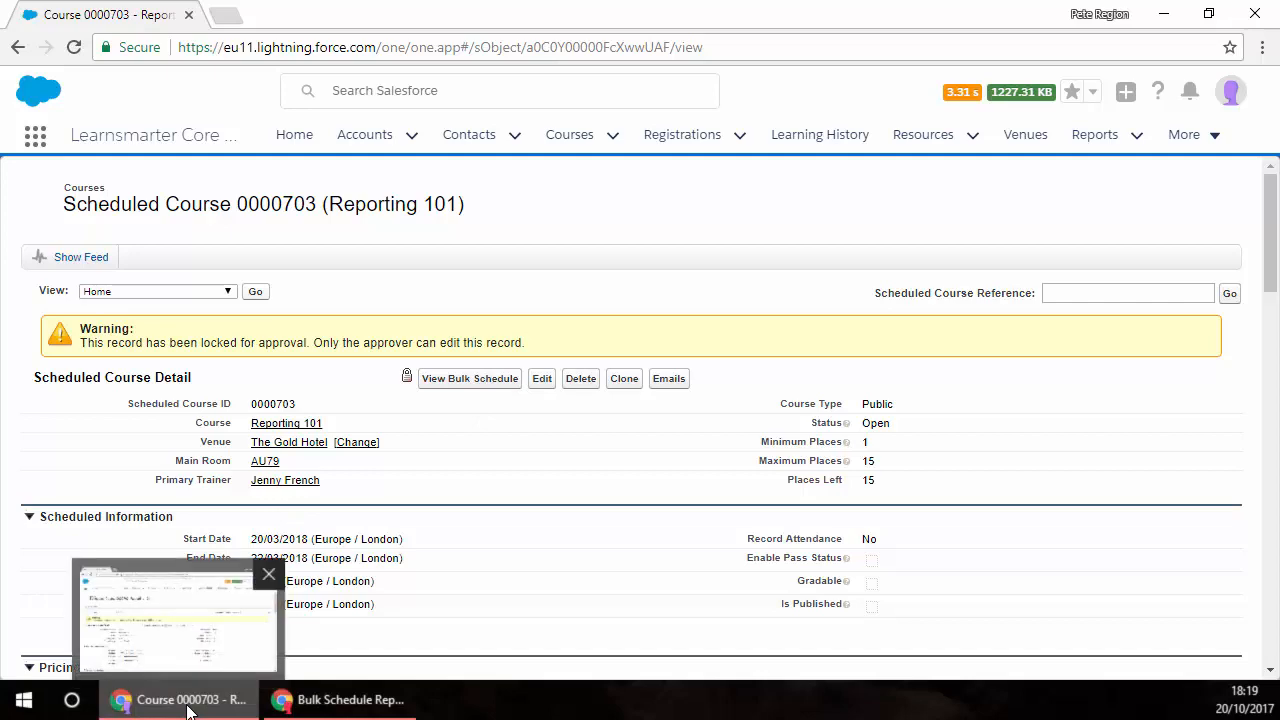
Step: Switch to the central administrator's Salesforce window, read the Approval Request email and close the message
{"action": "left_click", "coordinate": [357, 706]}
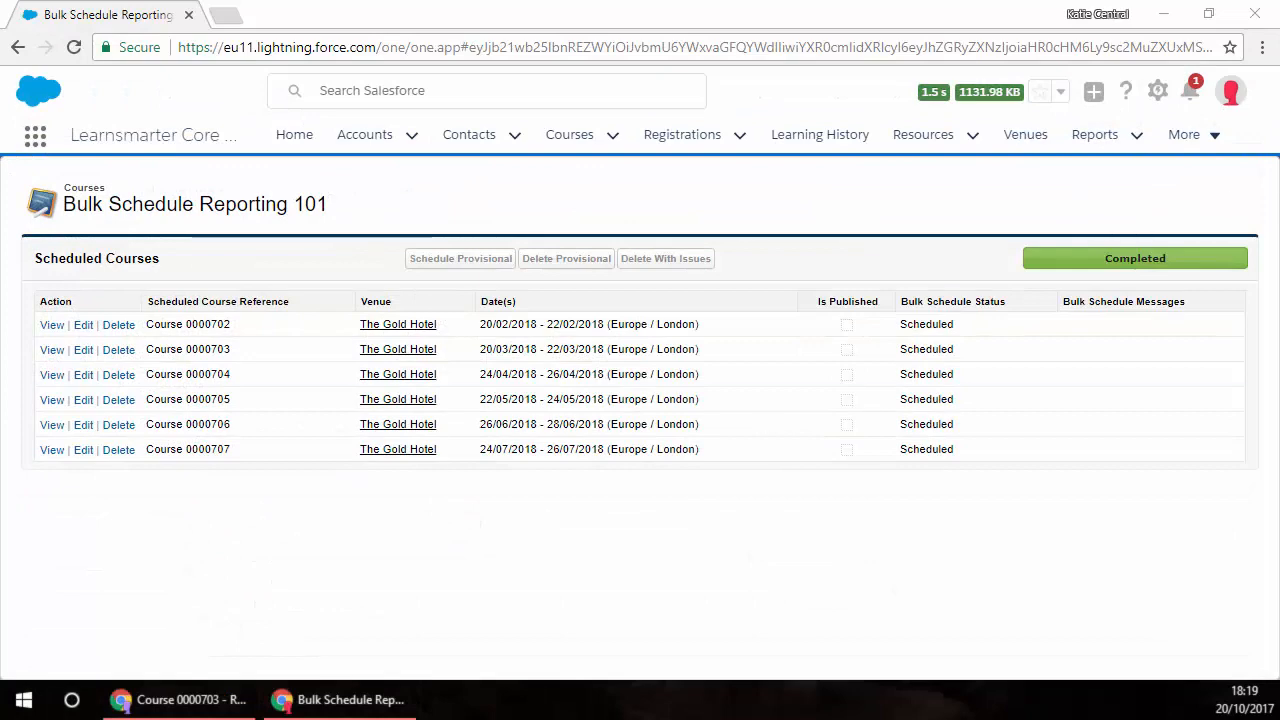
{"action": "left_click_drag", "start_coordinate": [811, 153], "coordinate": [488, 137]}
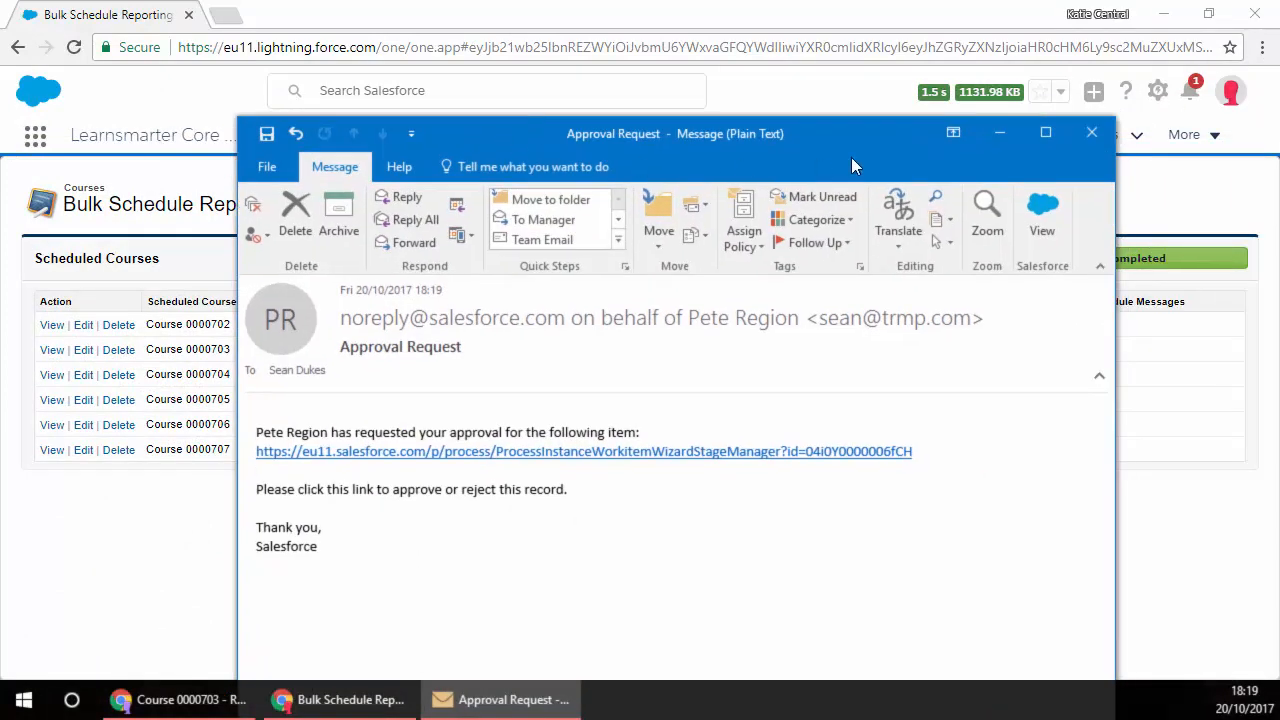
{"action": "left_click", "coordinate": [1102, 136]}
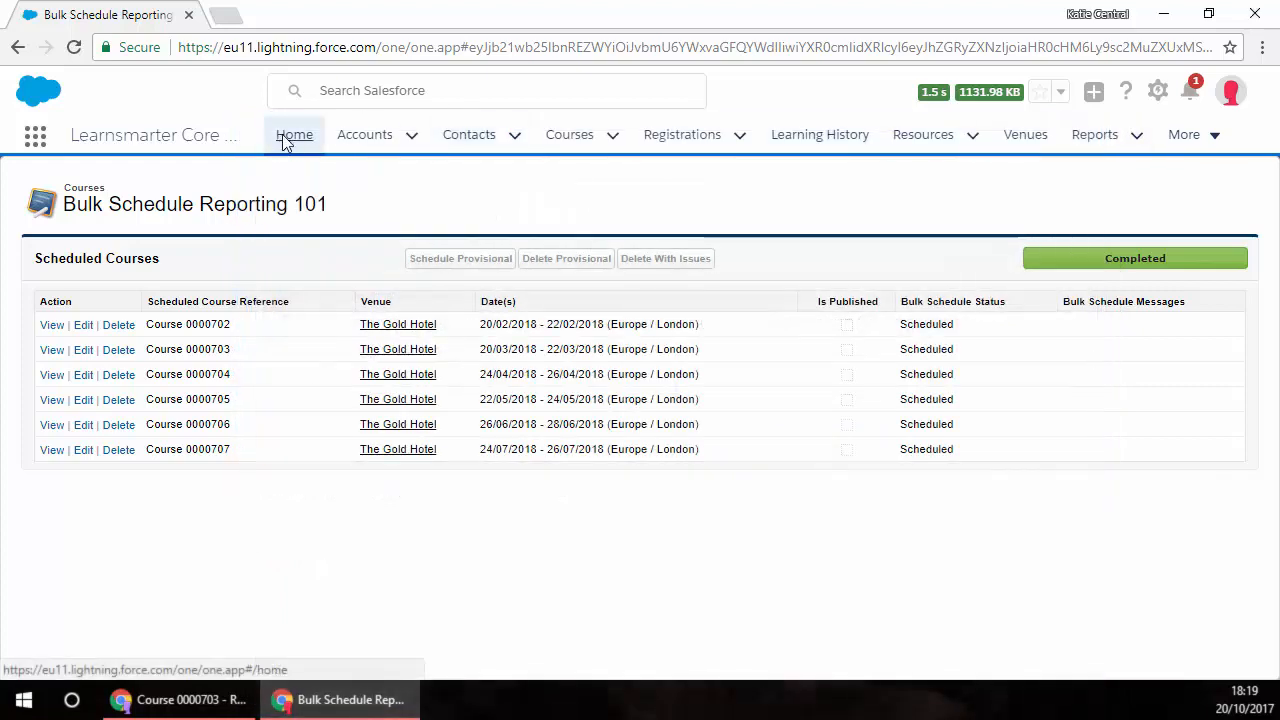
Step: Open the approval request for Course 0000703 from the home page's items to approve
{"action": "left_click", "coordinate": [290, 135]}
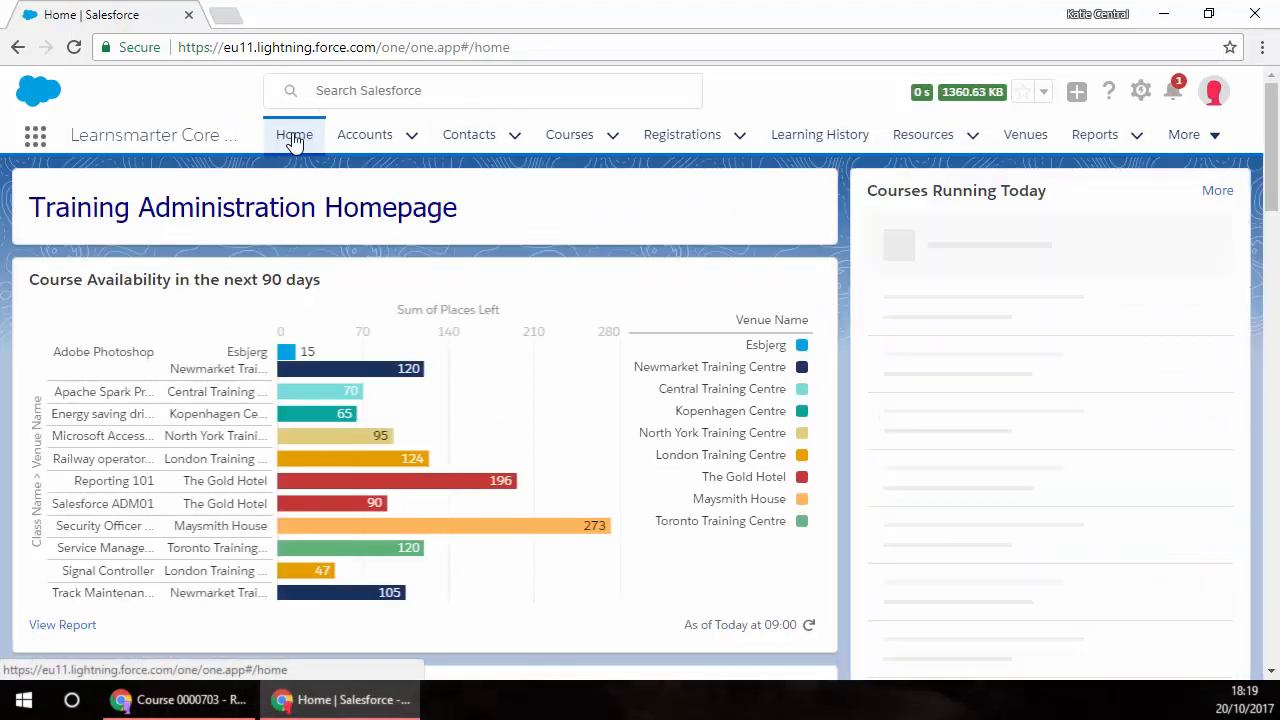
{"action": "scroll", "coordinate": [563, 224], "scroll_direction": "down", "scroll_amount": 5}
{"action": "scroll", "coordinate": [563, 227], "scroll_direction": "down", "scroll_amount": 3}
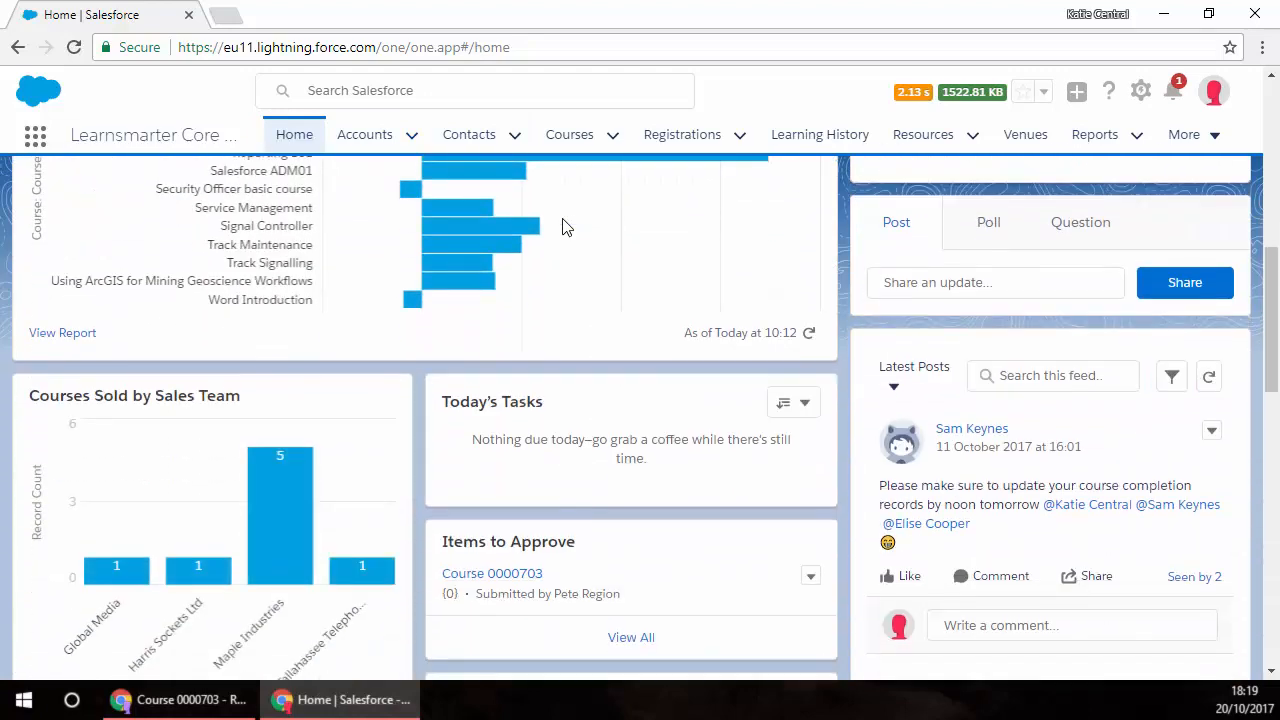
{"action": "left_click", "coordinate": [510, 580]}
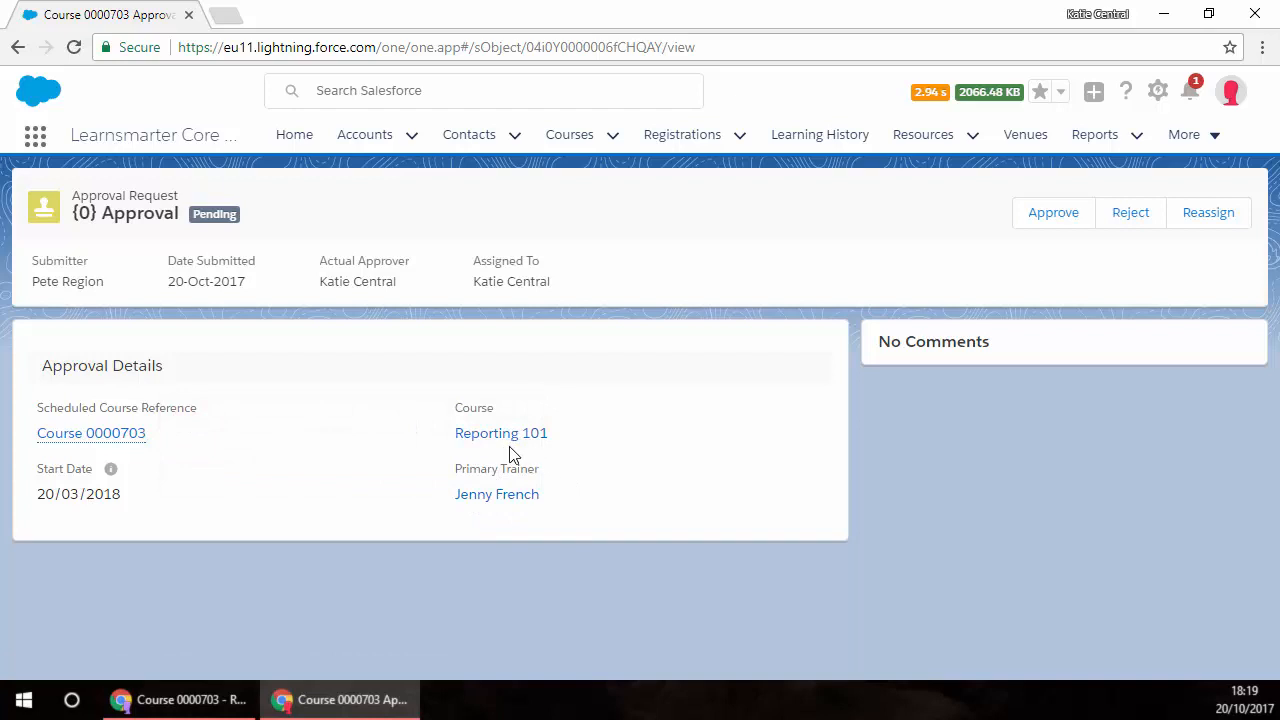
{"action": "mouse_move", "coordinate": [109, 438]}
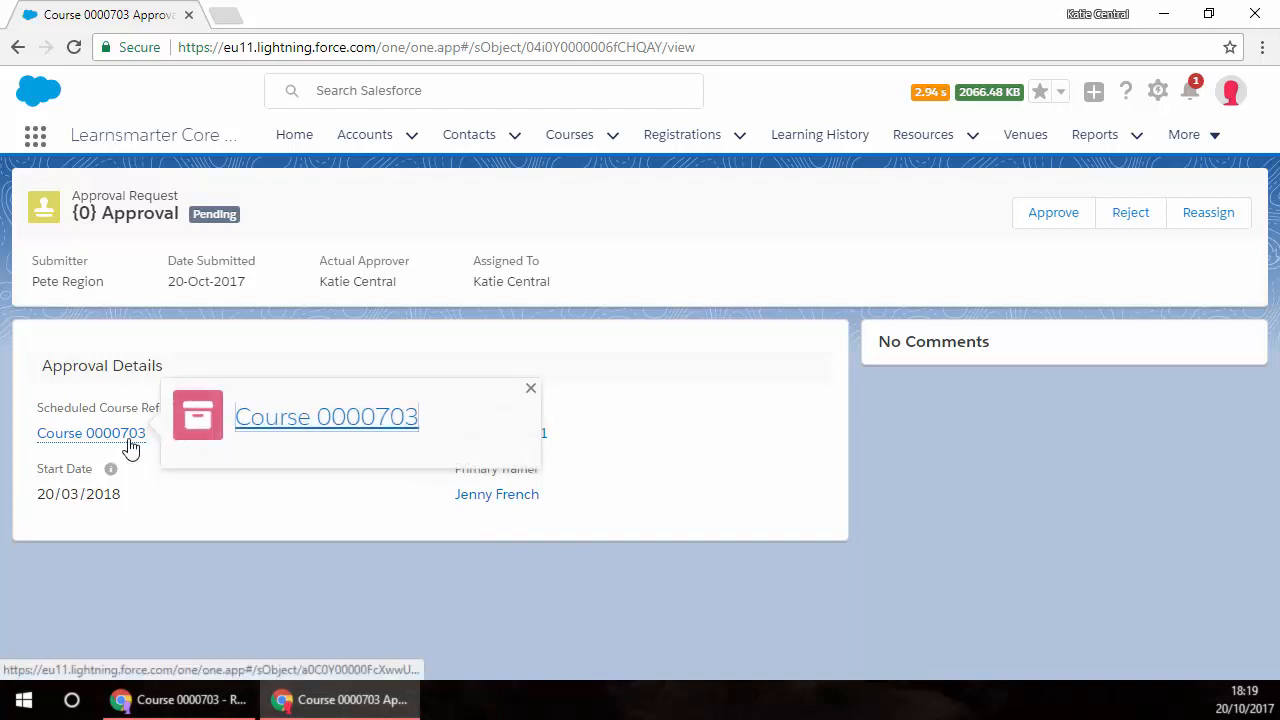
Step: Approve the request for Course 0000703 with the comment "Great"
{"action": "left_click", "coordinate": [1045, 218]}
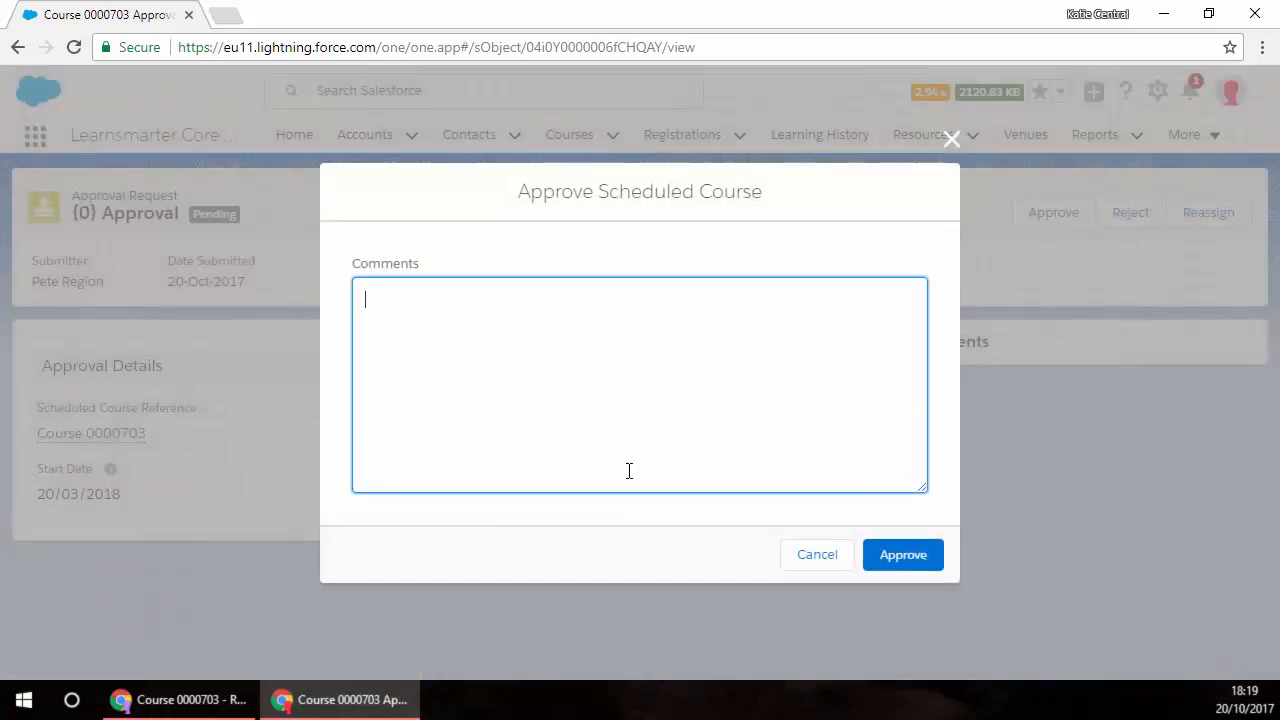
{"action": "type", "text": "Great"}
{"action": "left_click", "coordinate": [938, 558]}
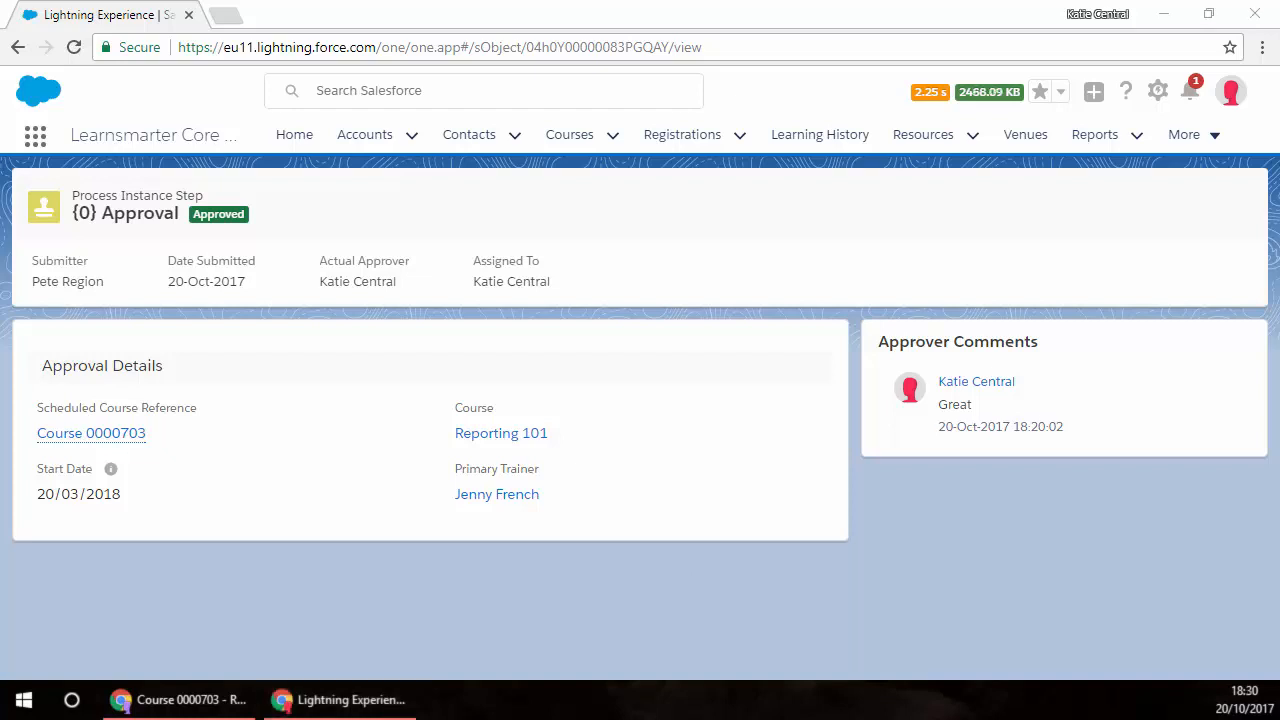
Step: Open the Approval Processes setup for Scheduled Course and deactivate the Approve Trainer Allocation process
{"action": "left_click", "coordinate": [1156, 96]}
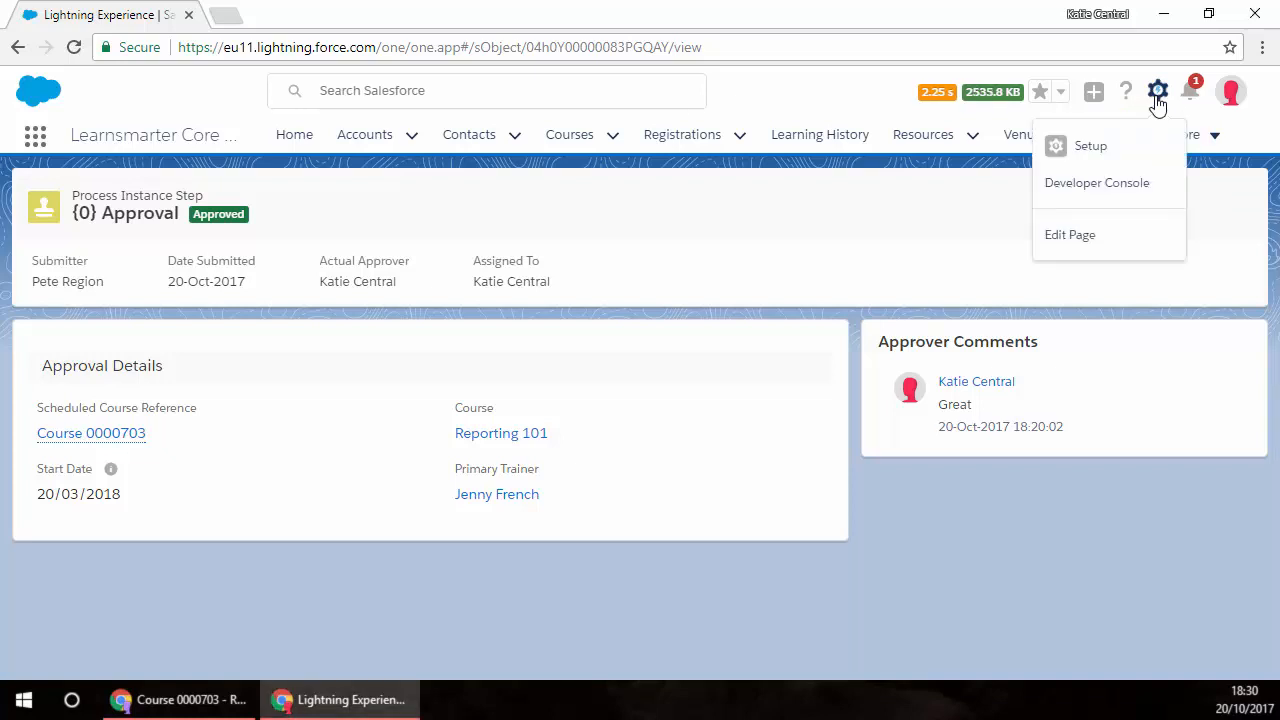
{"action": "left_click", "coordinate": [1087, 146]}
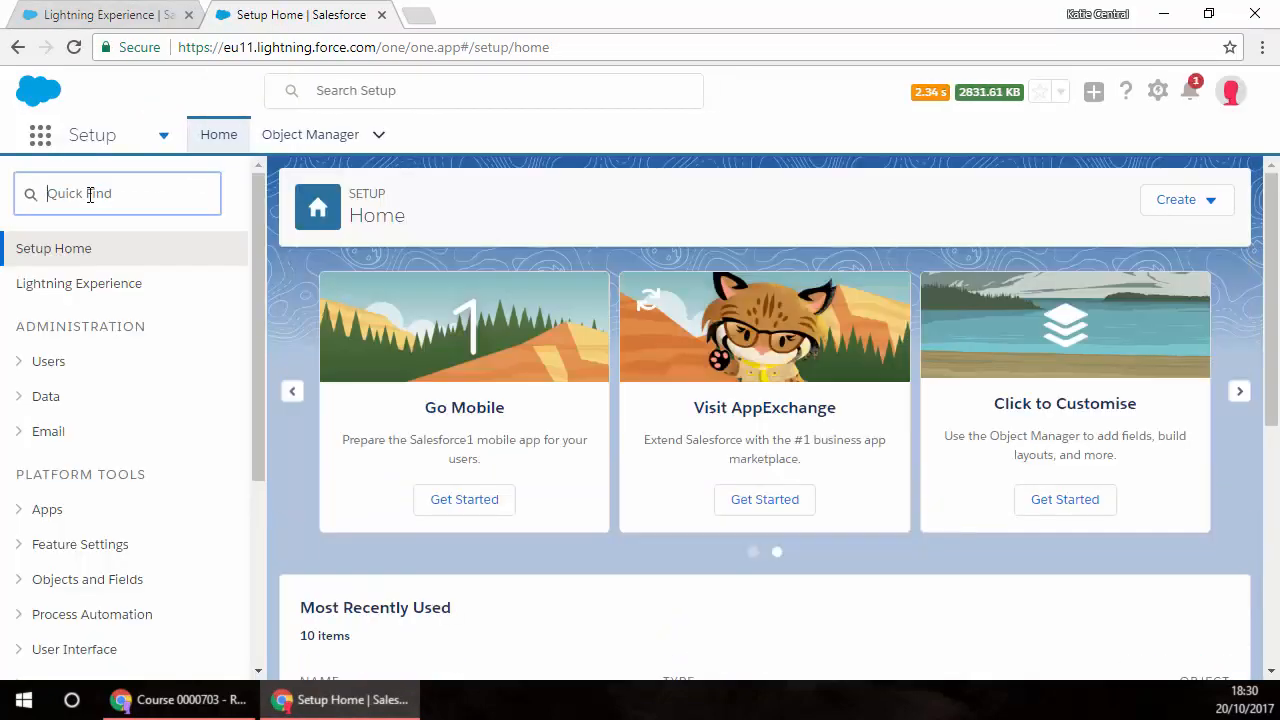
{"action": "type", "text": "appro"}
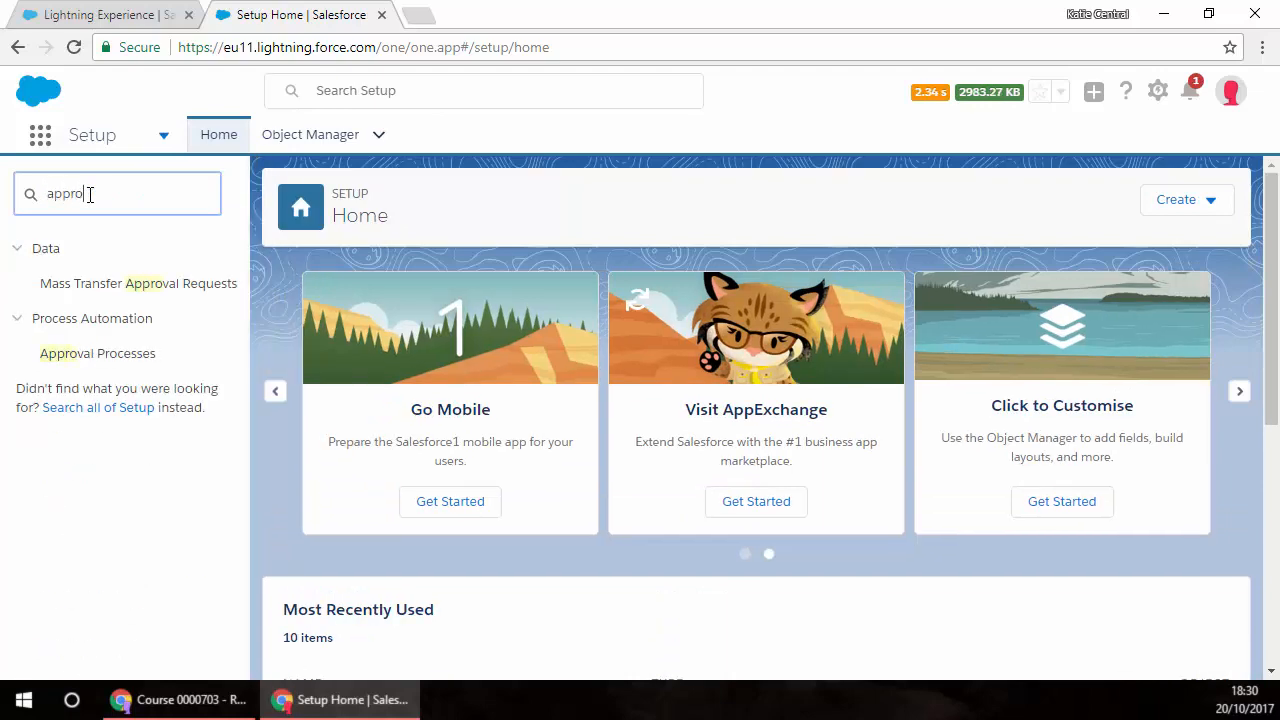
{"action": "left_click", "coordinate": [96, 356]}
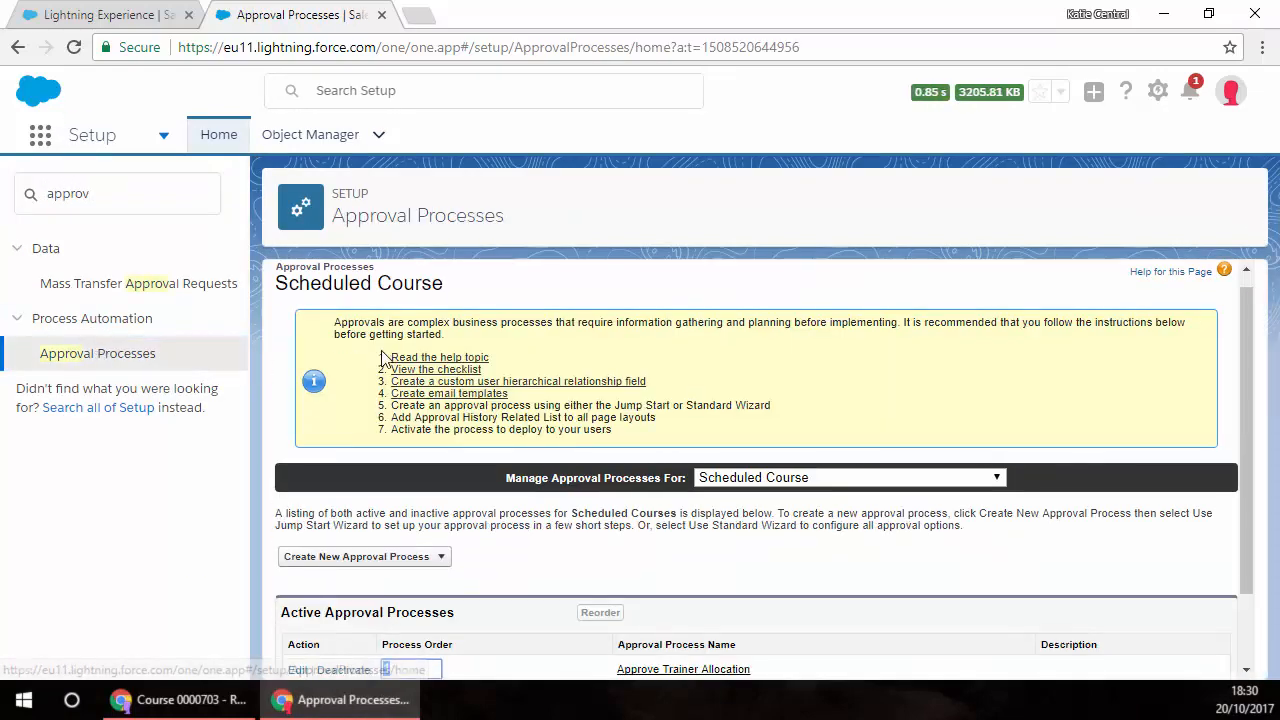
{"action": "scroll", "coordinate": [447, 425], "scroll_direction": "down", "scroll_amount": 1}
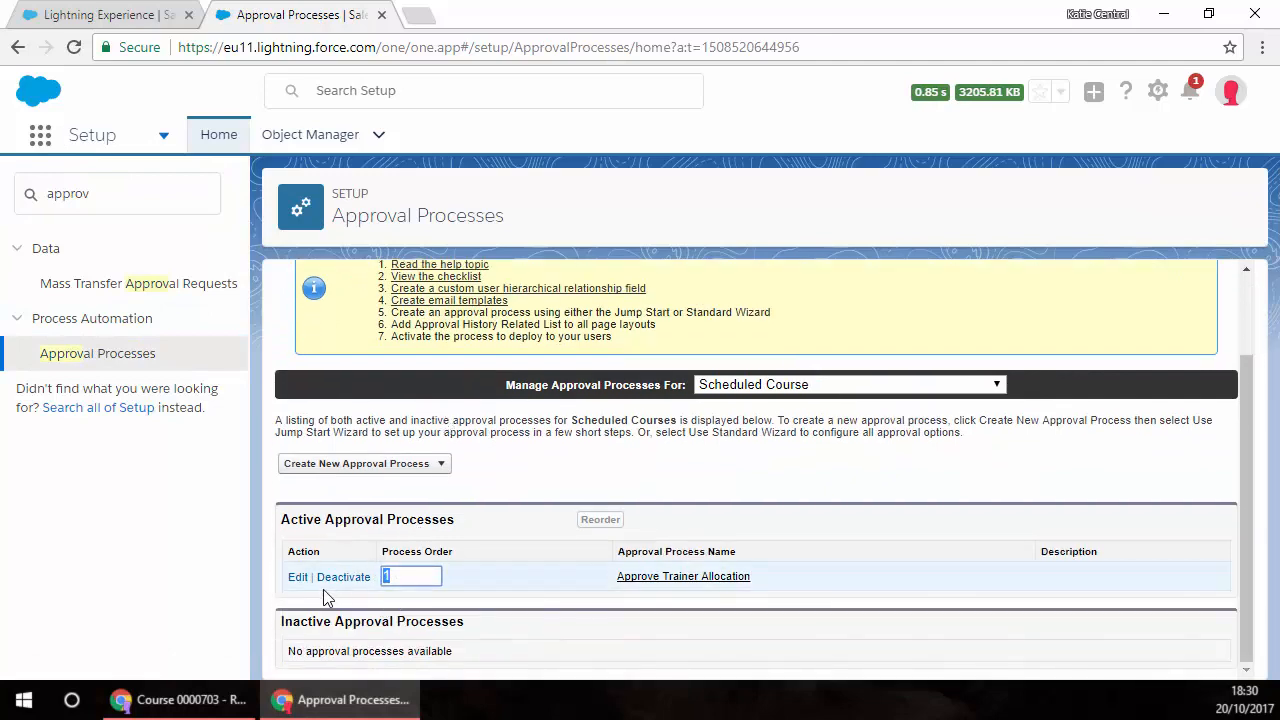
{"action": "left_click", "coordinate": [345, 580]}
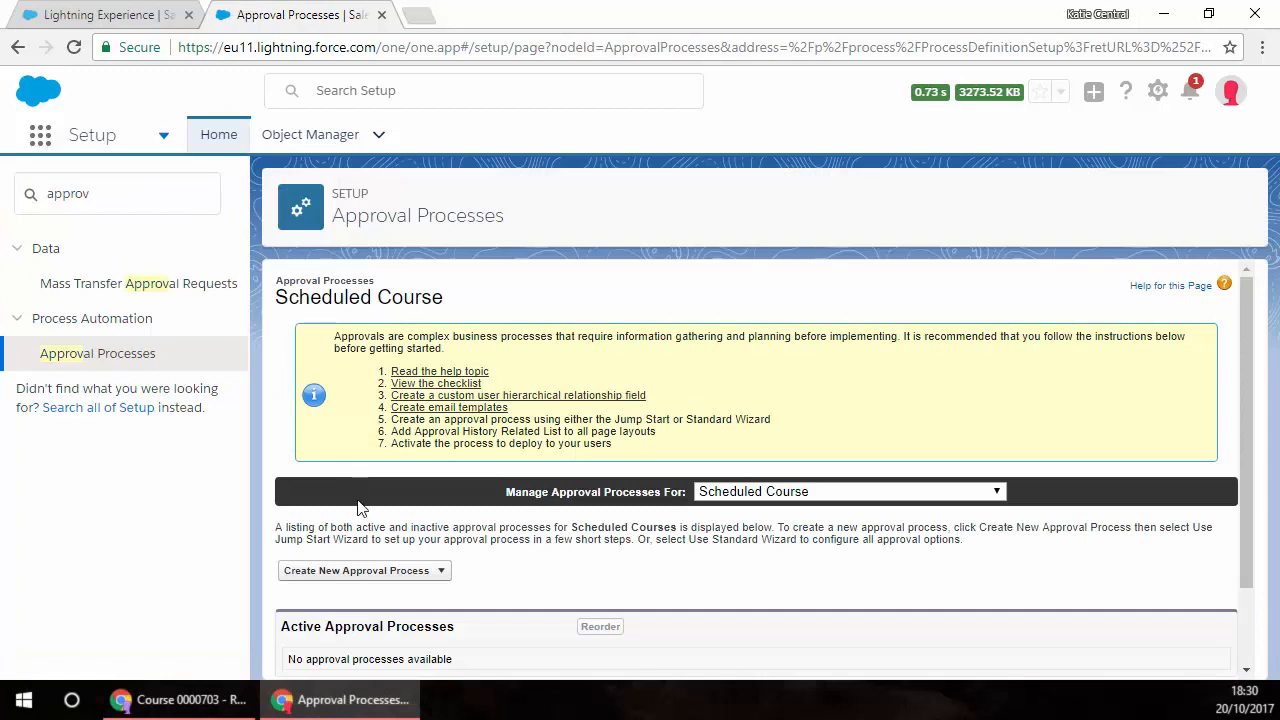
Step: Start a new Scheduled Course approval process with the Standard Setup Wizard, using process name Trainer Approval and unique name Trainer_Approval
{"action": "left_click", "coordinate": [380, 571]}
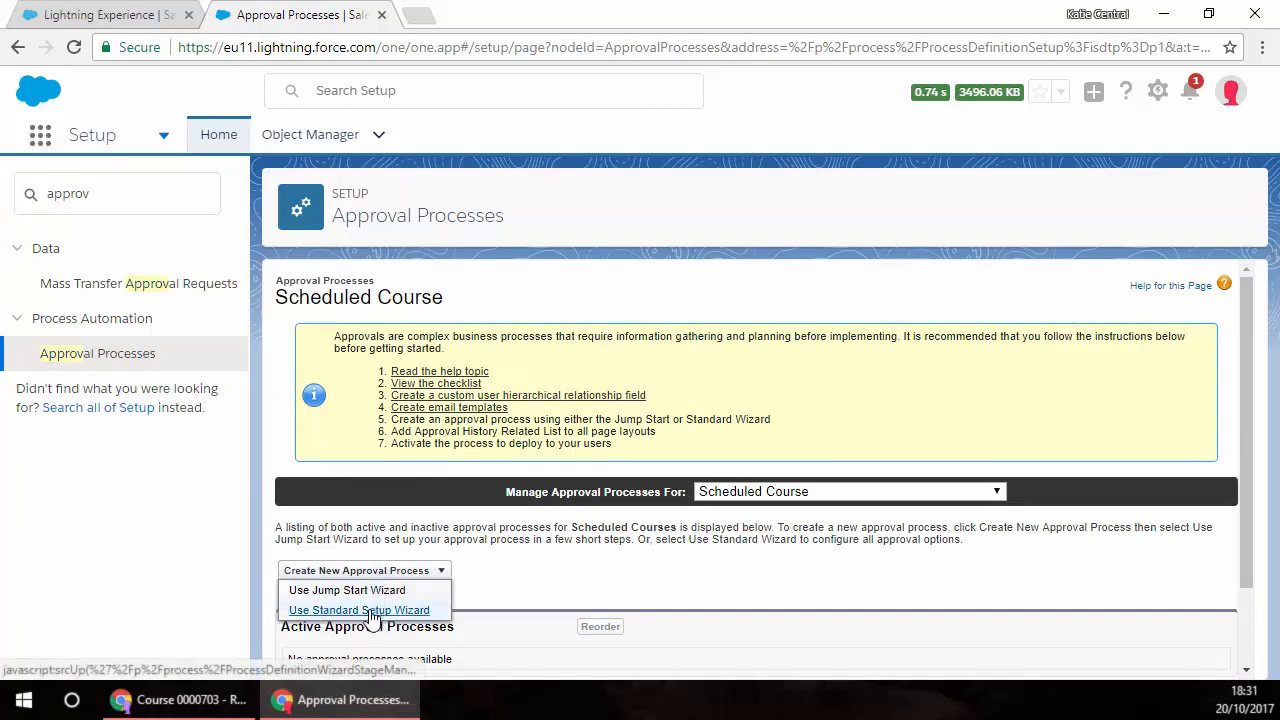
{"action": "left_click", "coordinate": [372, 611]}
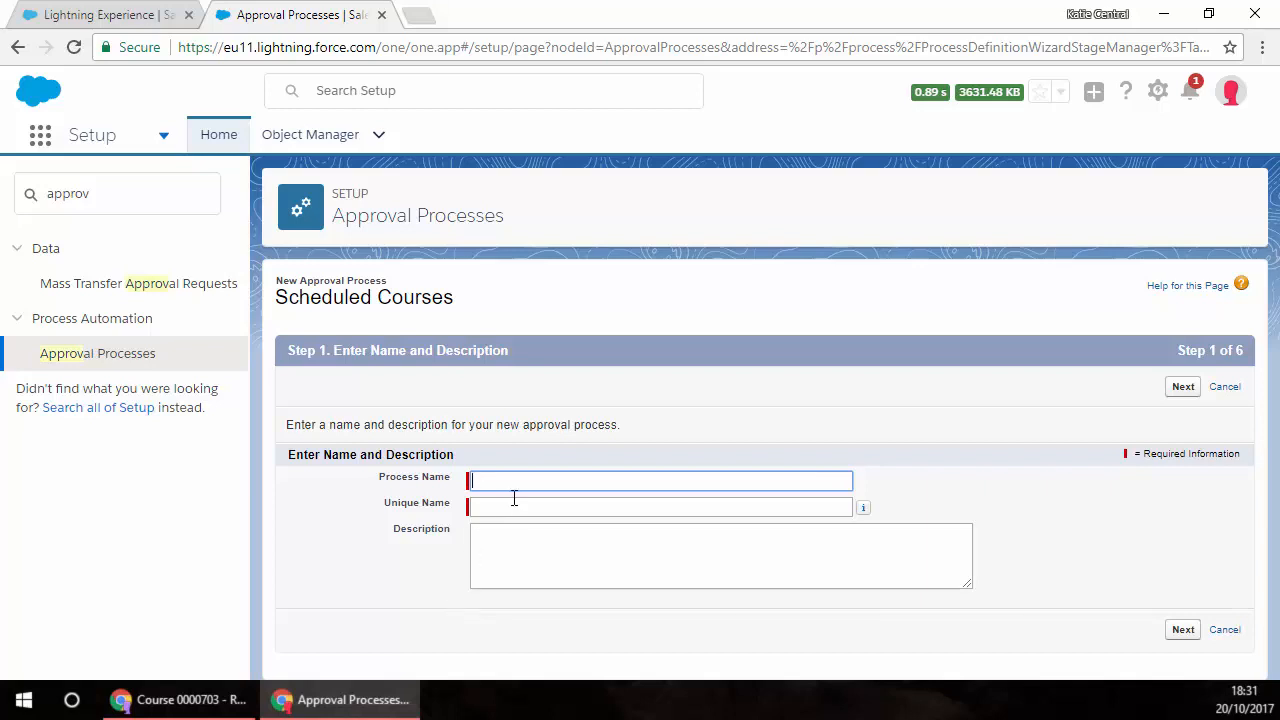
{"action": "type", "text": "Tra"}
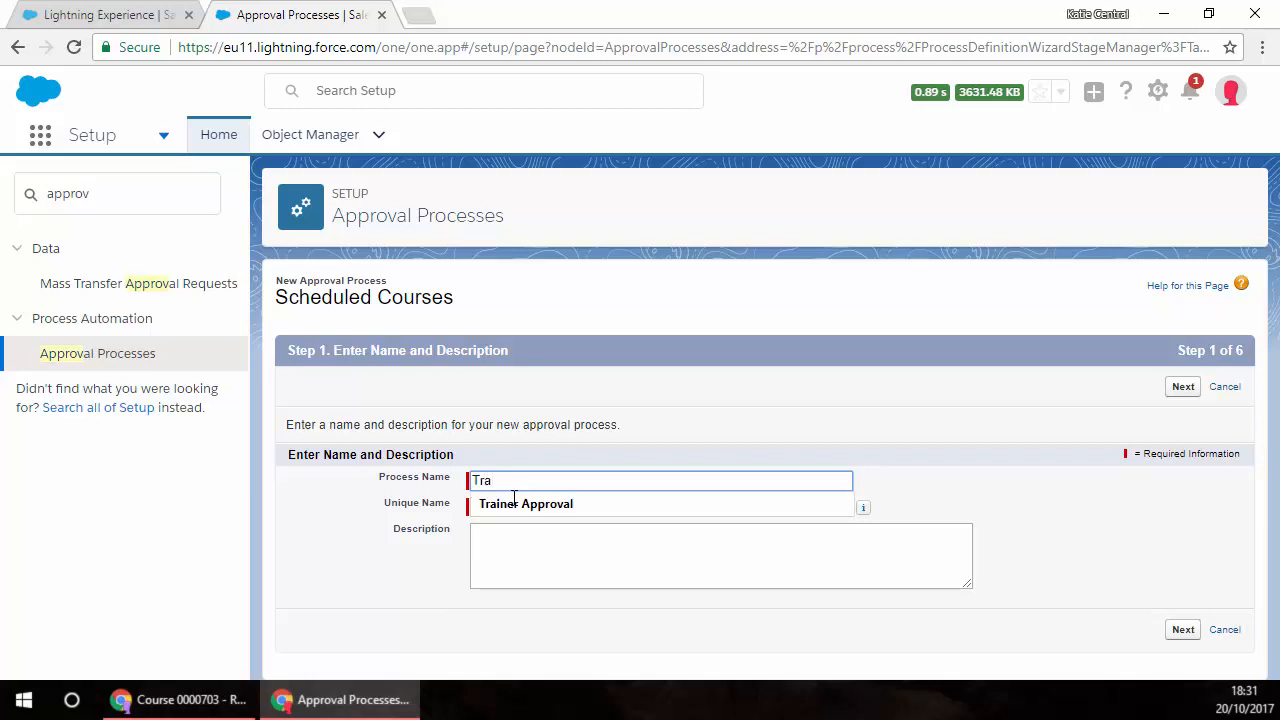
{"action": "left_click", "coordinate": [540, 505]}
{"action": "left_click", "coordinate": [531, 507]}
Step: Enter a process description beginning "Submit approval when trainer" and continue to the entry criteria
{"action": "left_click", "coordinate": [549, 554]}
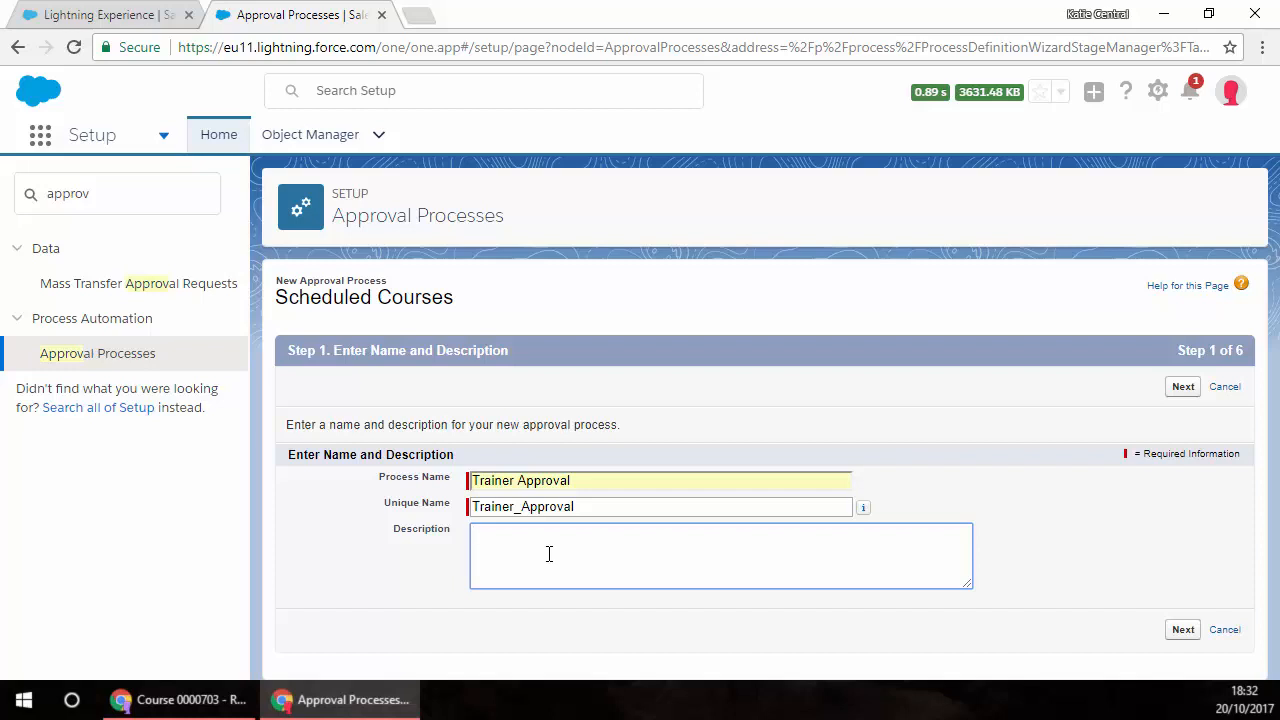
{"action": "type", "text": "Submit approval when trainer allocated"}
{"action": "left_click", "coordinate": [1183, 629]}
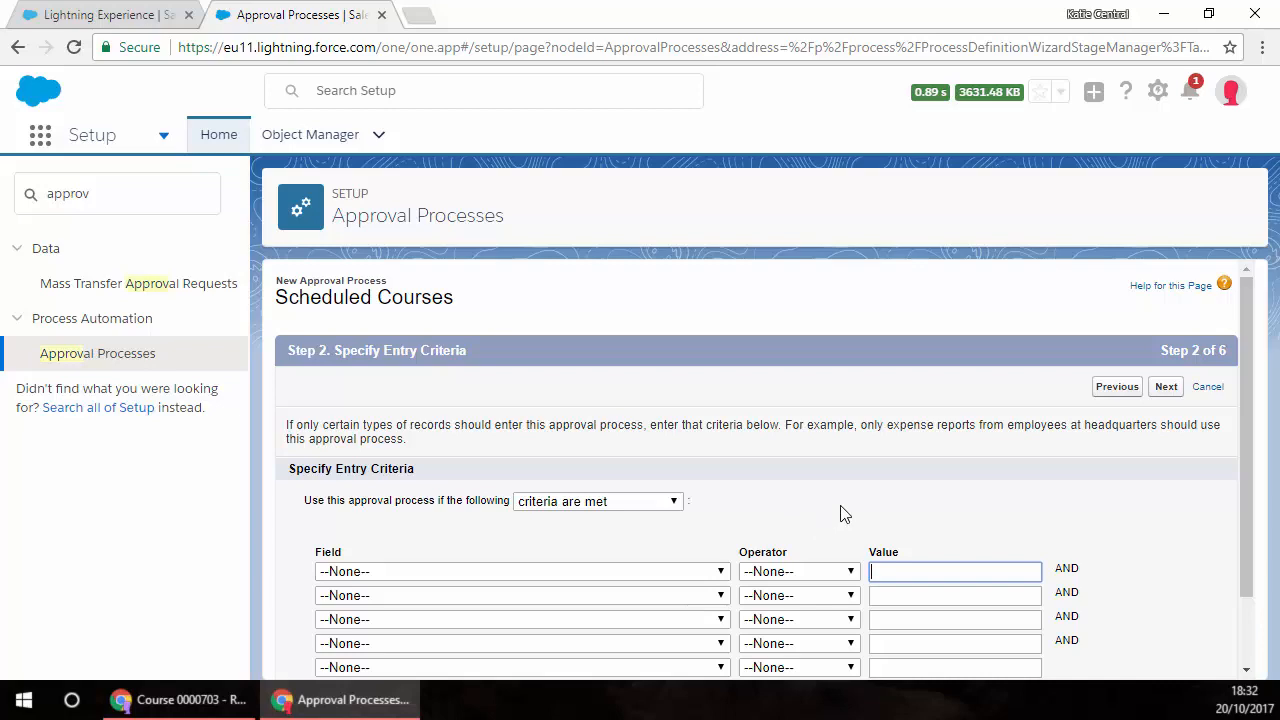
Step: Set the first entry criterion to Scheduled Course: Has Trainer equals True
{"action": "left_click", "coordinate": [720, 572]}
{"action": "scroll", "coordinate": [520, 470], "scroll_direction": "down", "scroll_amount": 5}
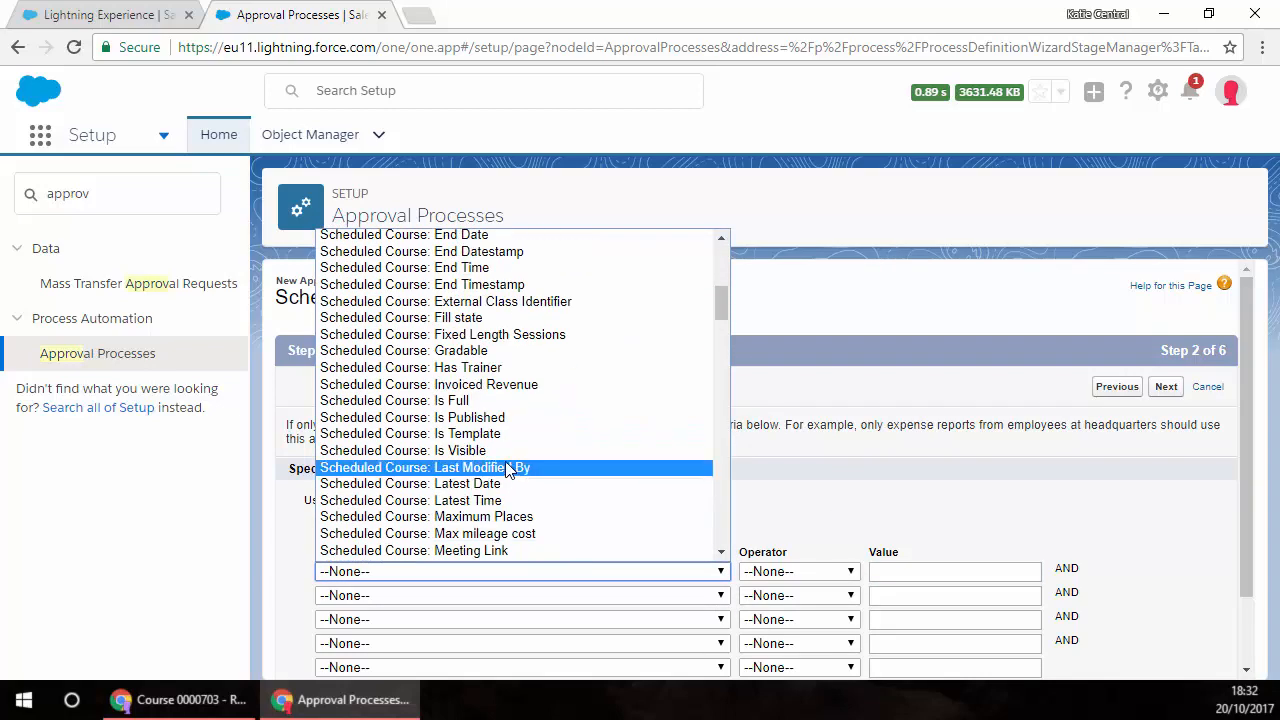
{"action": "left_click", "coordinate": [476, 367]}
{"action": "left_click", "coordinate": [848, 574]}
{"action": "left_click", "coordinate": [818, 608]}
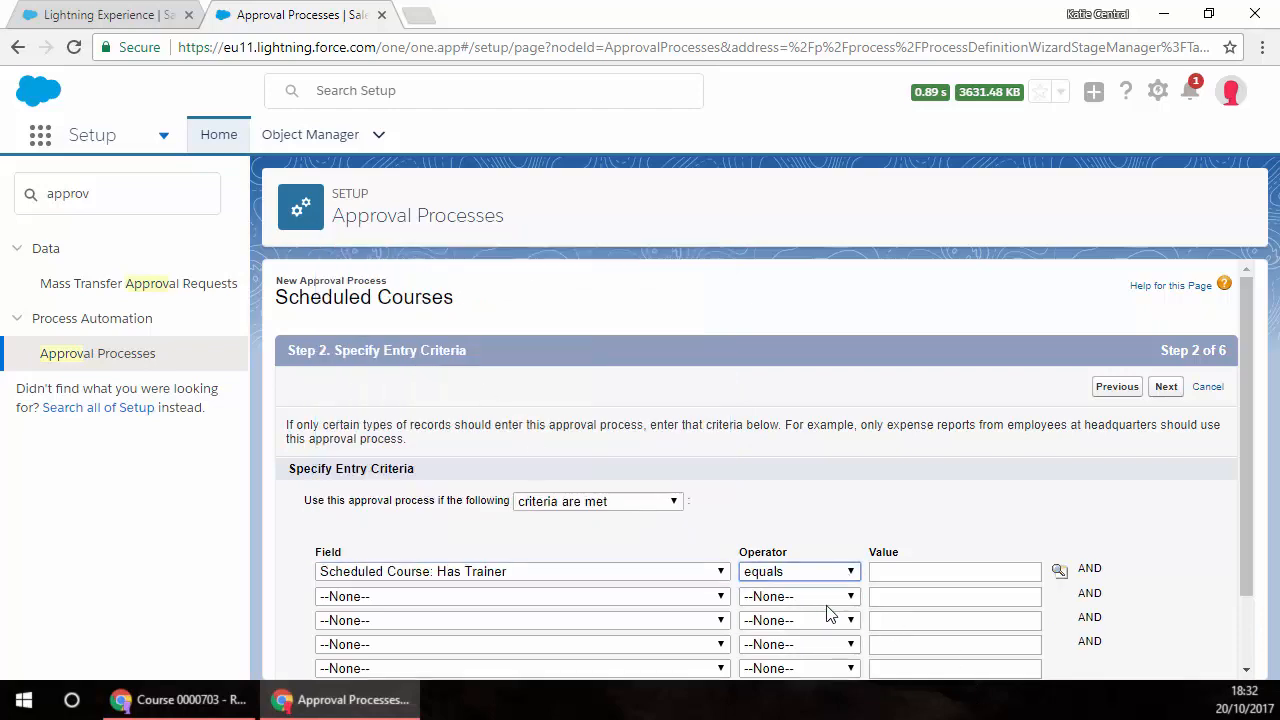
{"action": "left_click", "coordinate": [1058, 572]}
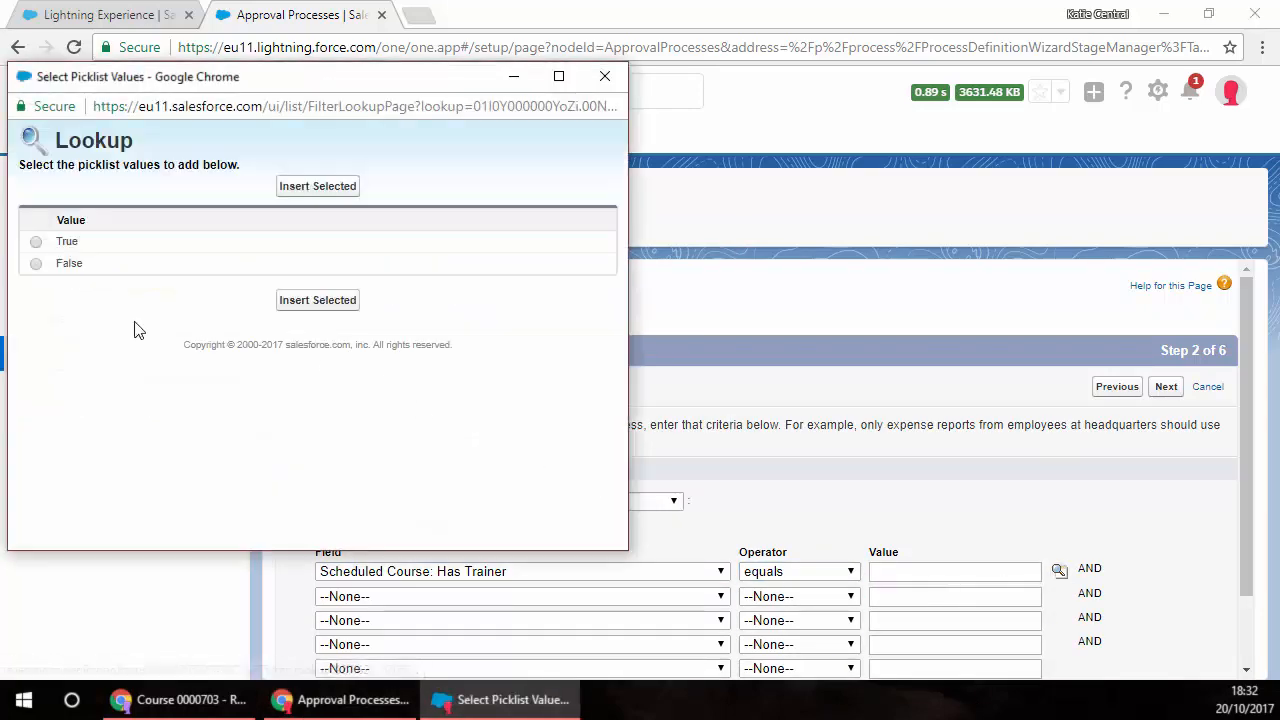
{"action": "left_click", "coordinate": [36, 242]}
{"action": "left_click", "coordinate": [325, 301]}
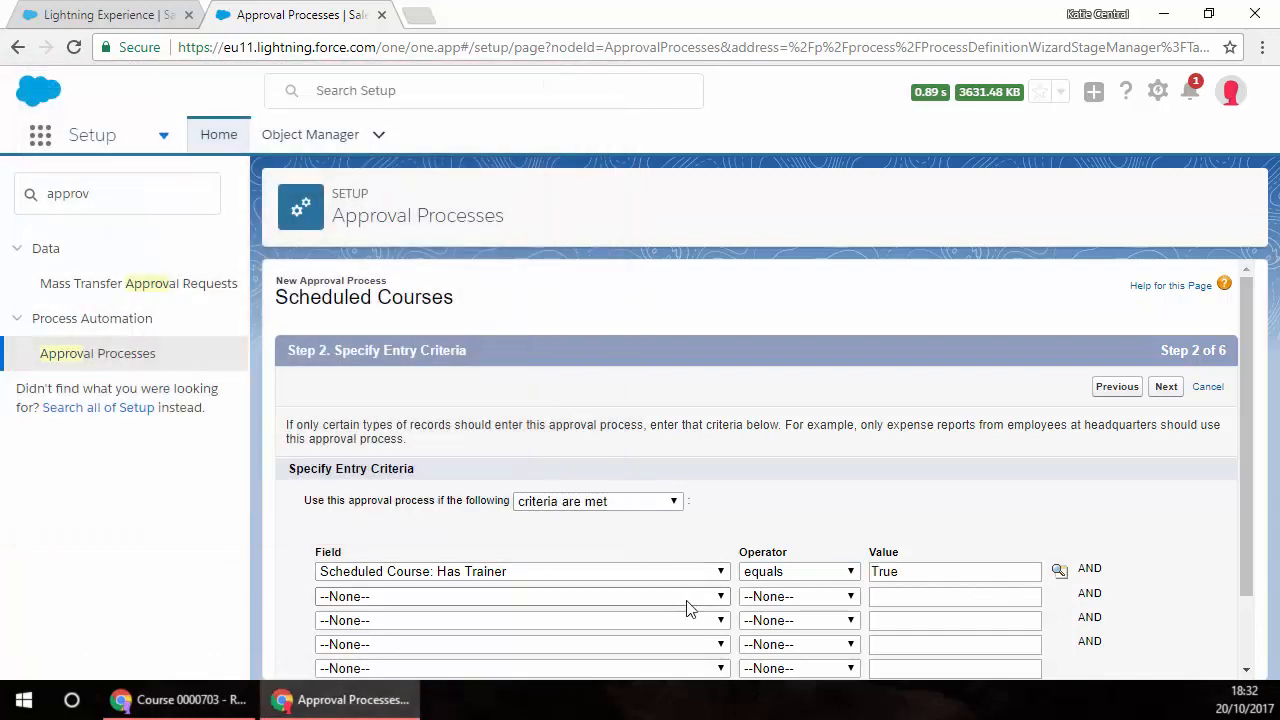
Step: Set the second entry criterion to Scheduled Course: Is Published equals False and continue to the approver settings
{"action": "left_click", "coordinate": [716, 600]}
{"action": "scroll", "coordinate": [632, 524], "scroll_direction": "down", "scroll_amount": 4}
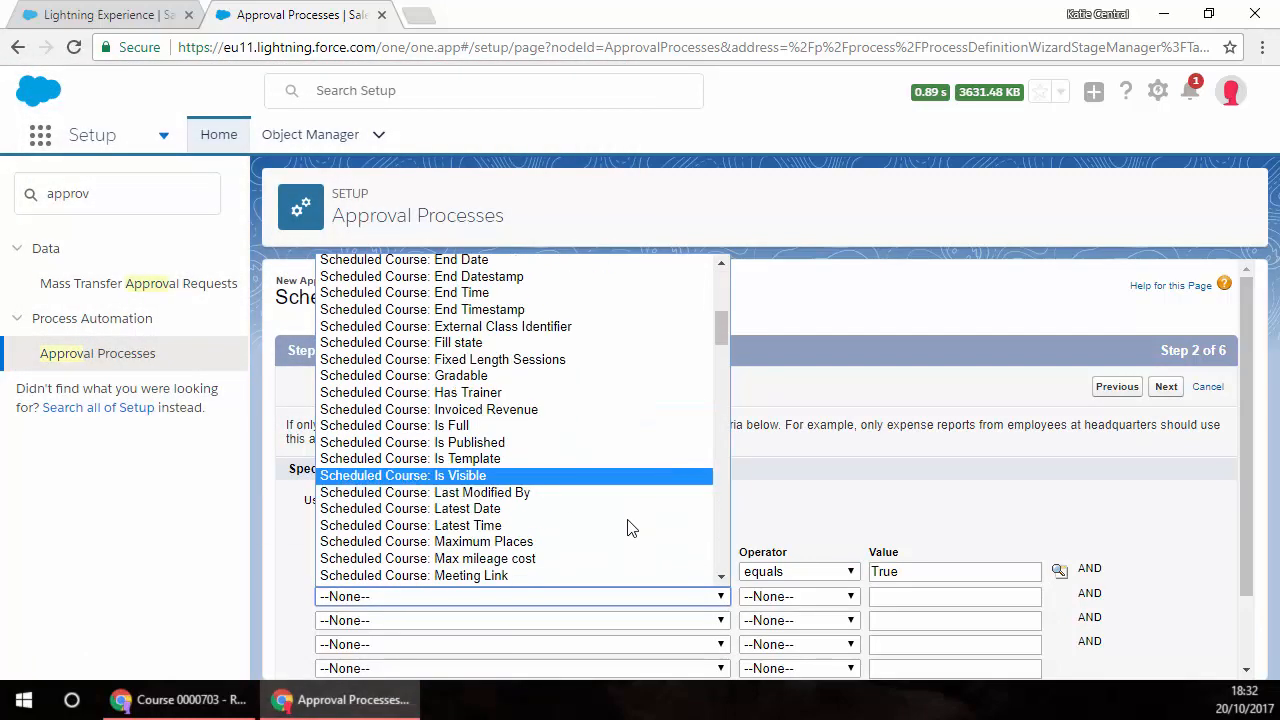
{"action": "left_click", "coordinate": [472, 442]}
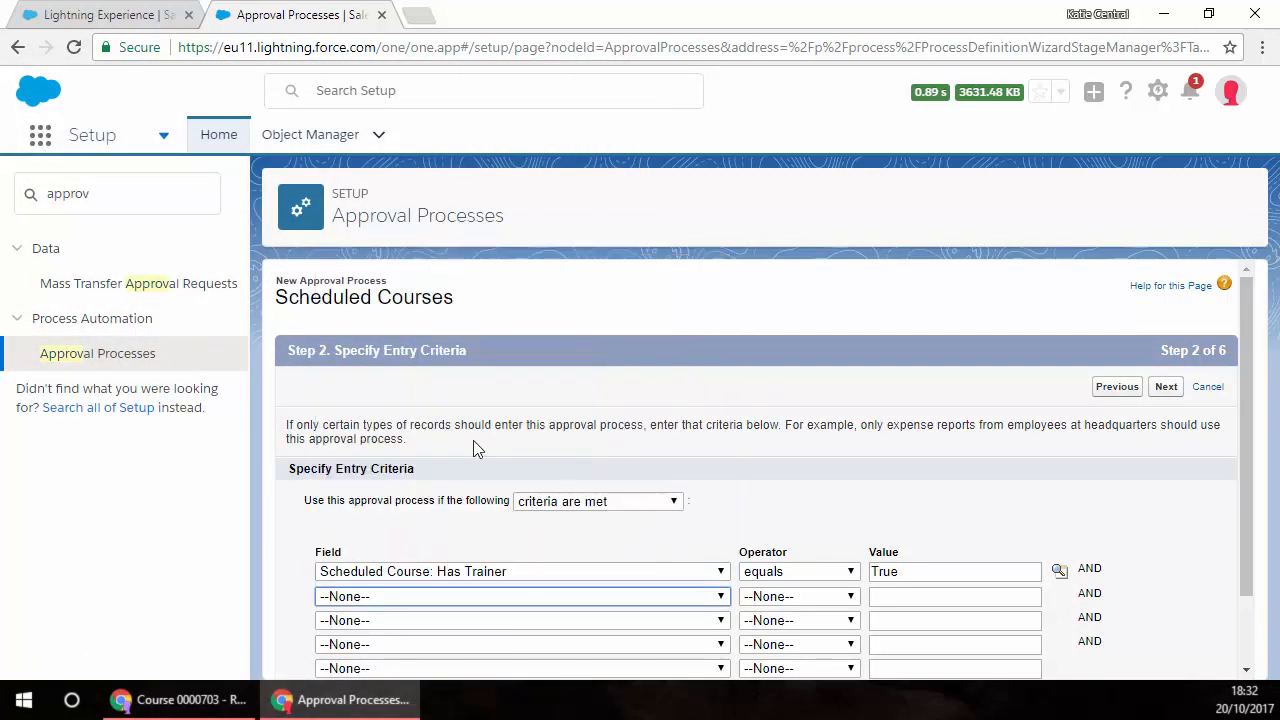
{"action": "left_click", "coordinate": [848, 598]}
{"action": "left_click", "coordinate": [775, 631]}
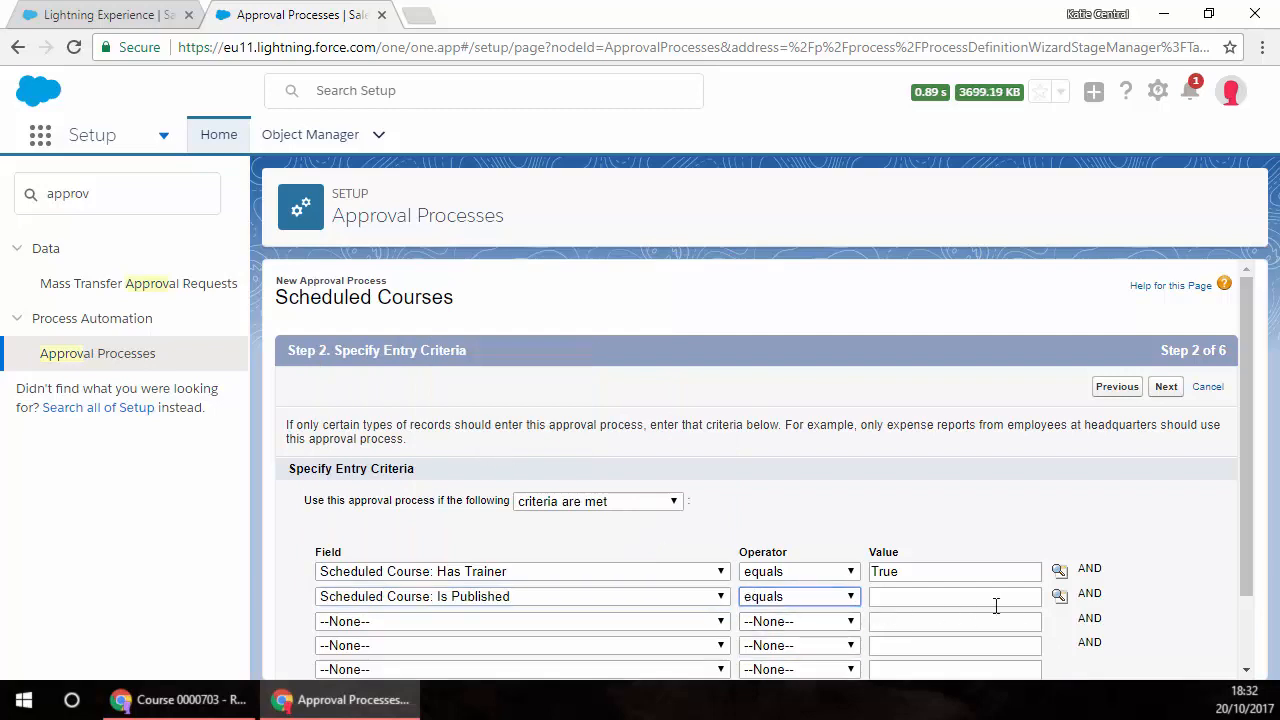
{"action": "left_click", "coordinate": [1059, 598]}
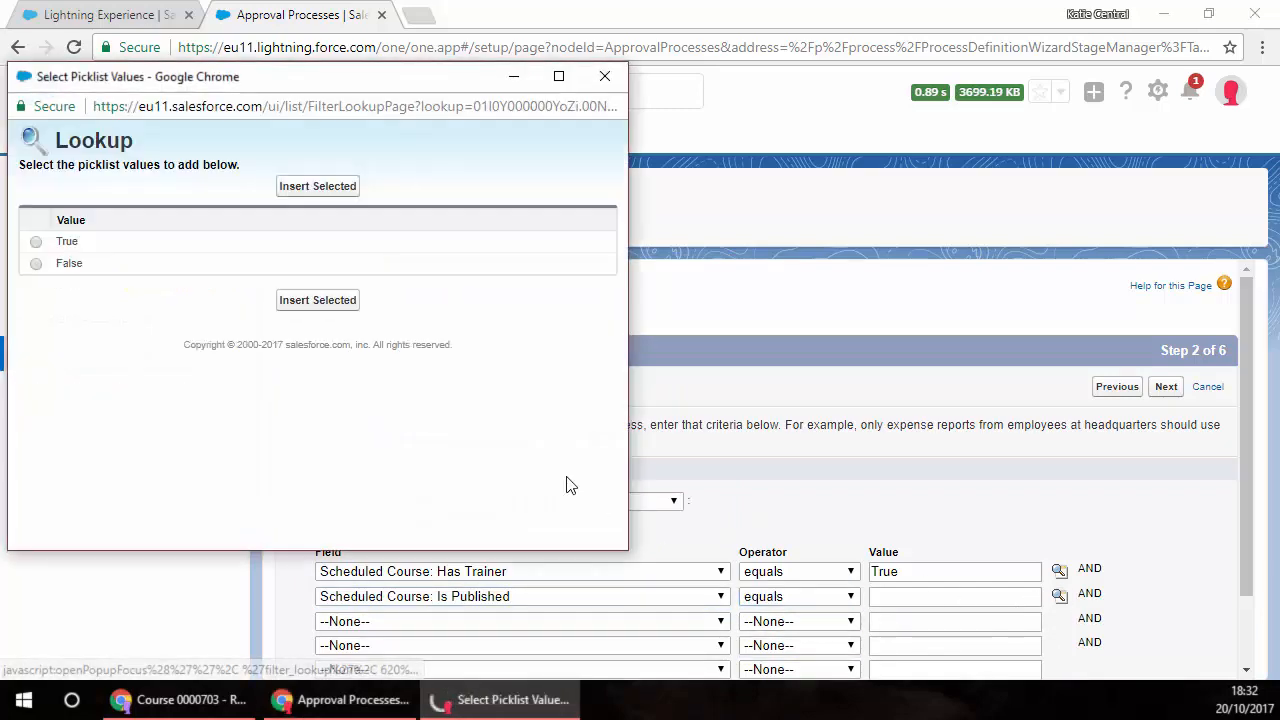
{"action": "left_click", "coordinate": [36, 265]}
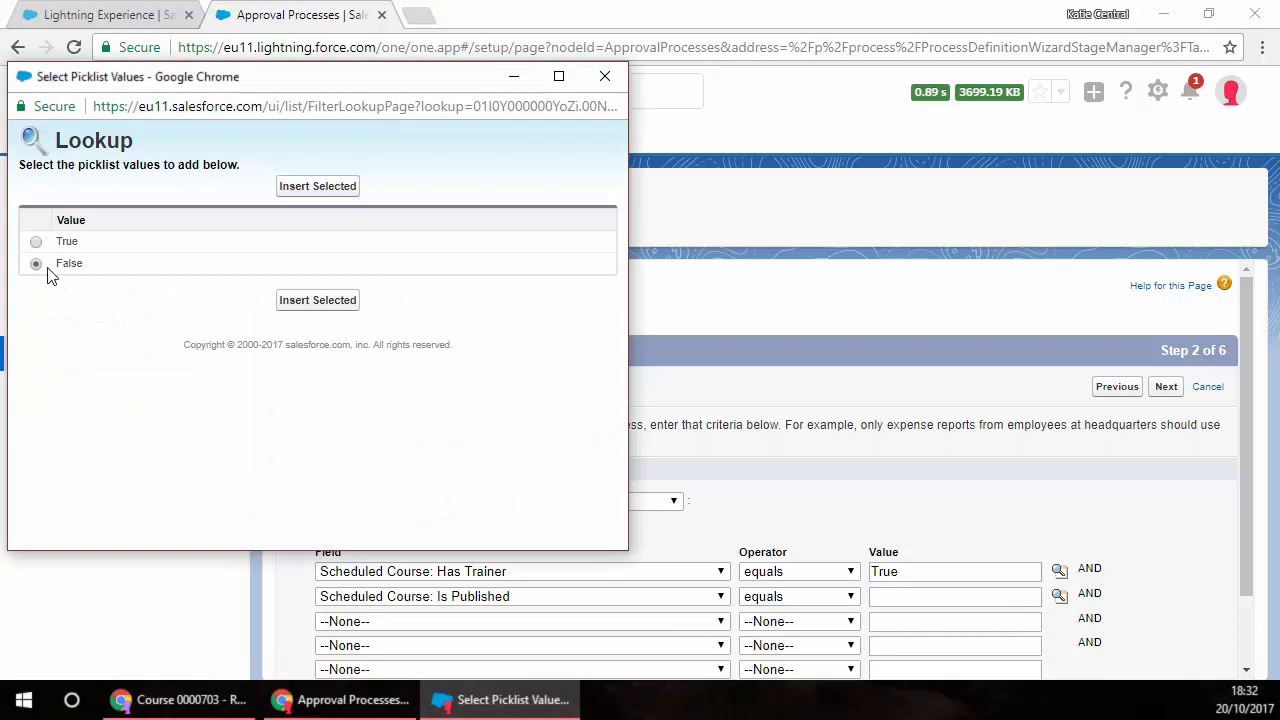
{"action": "left_click", "coordinate": [312, 304]}
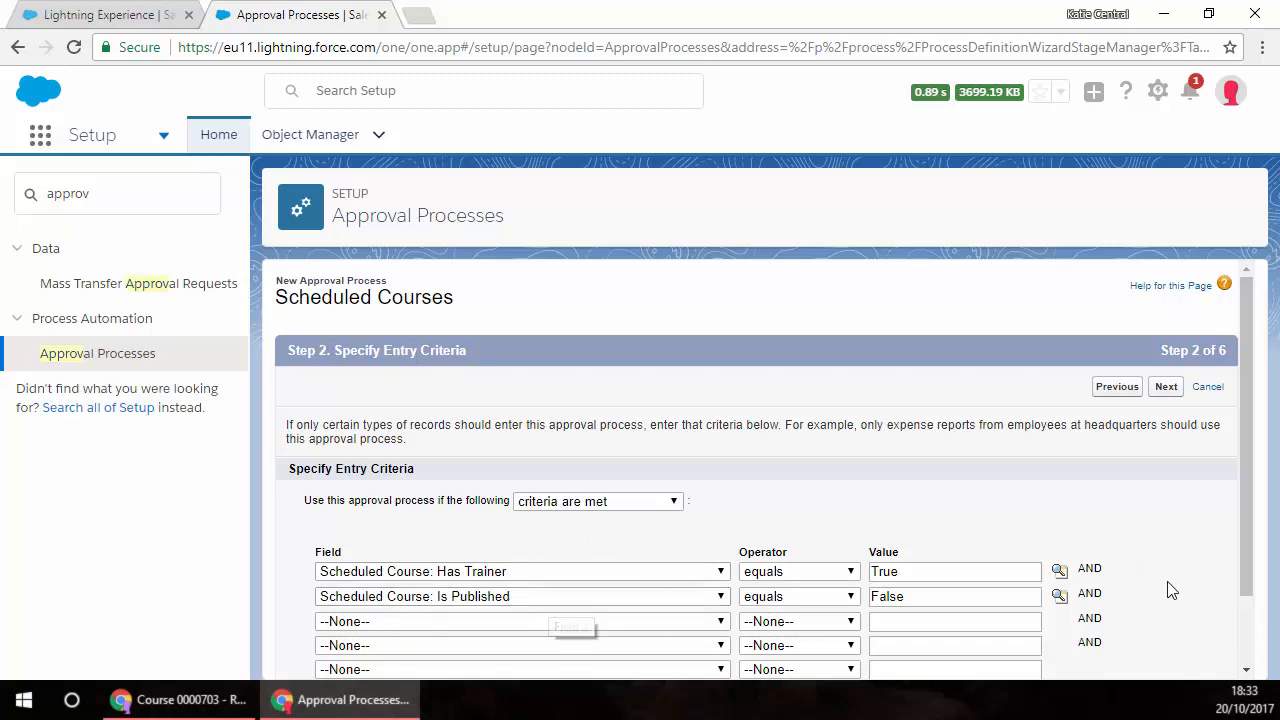
{"action": "scroll", "coordinate": [1166, 590], "scroll_direction": "down", "scroll_amount": 2}
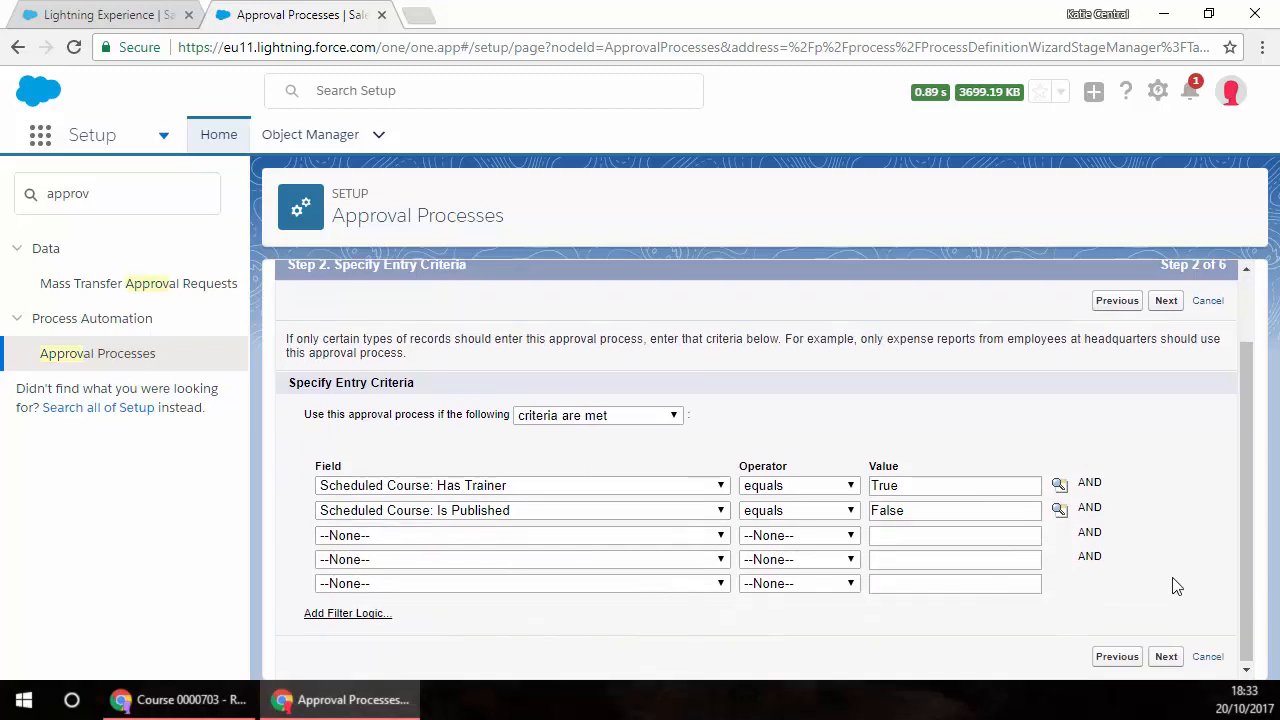
{"action": "left_click", "coordinate": [1166, 655]}
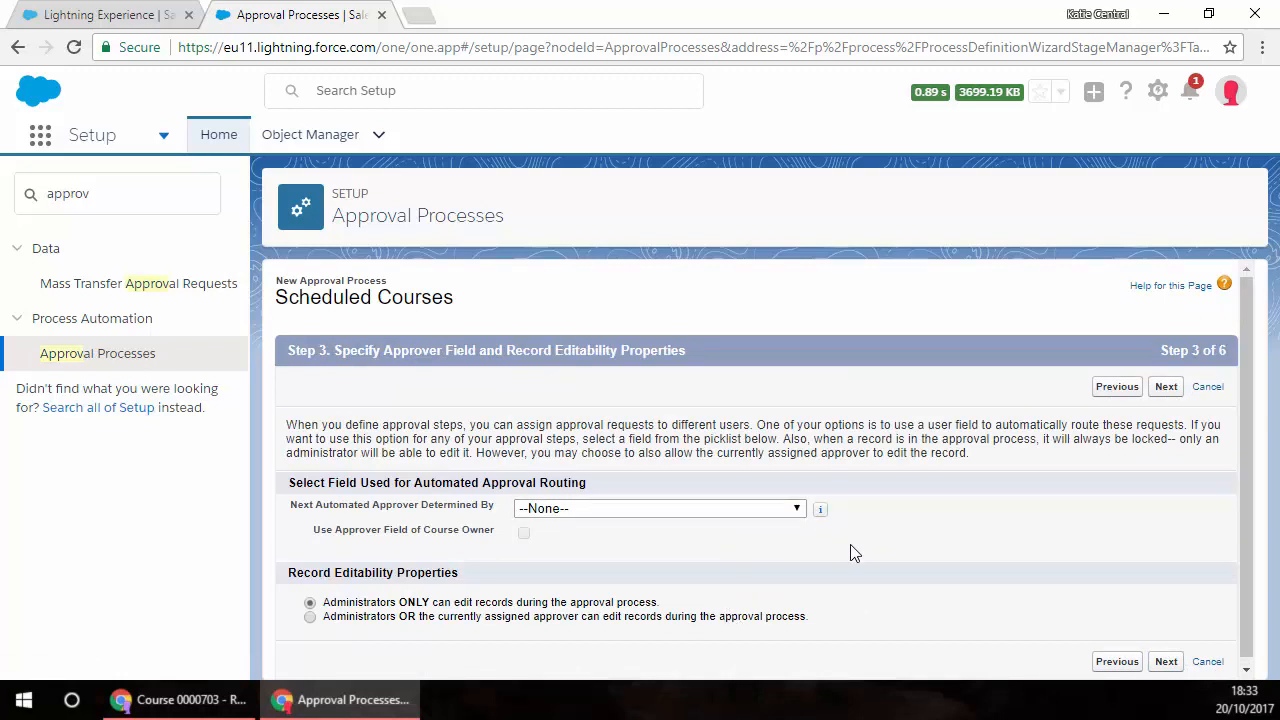
Step: Set the next automated approver to Manager and continue past the notification template without choosing one
{"action": "left_click", "coordinate": [797, 510]}
{"action": "left_click", "coordinate": [642, 575]}
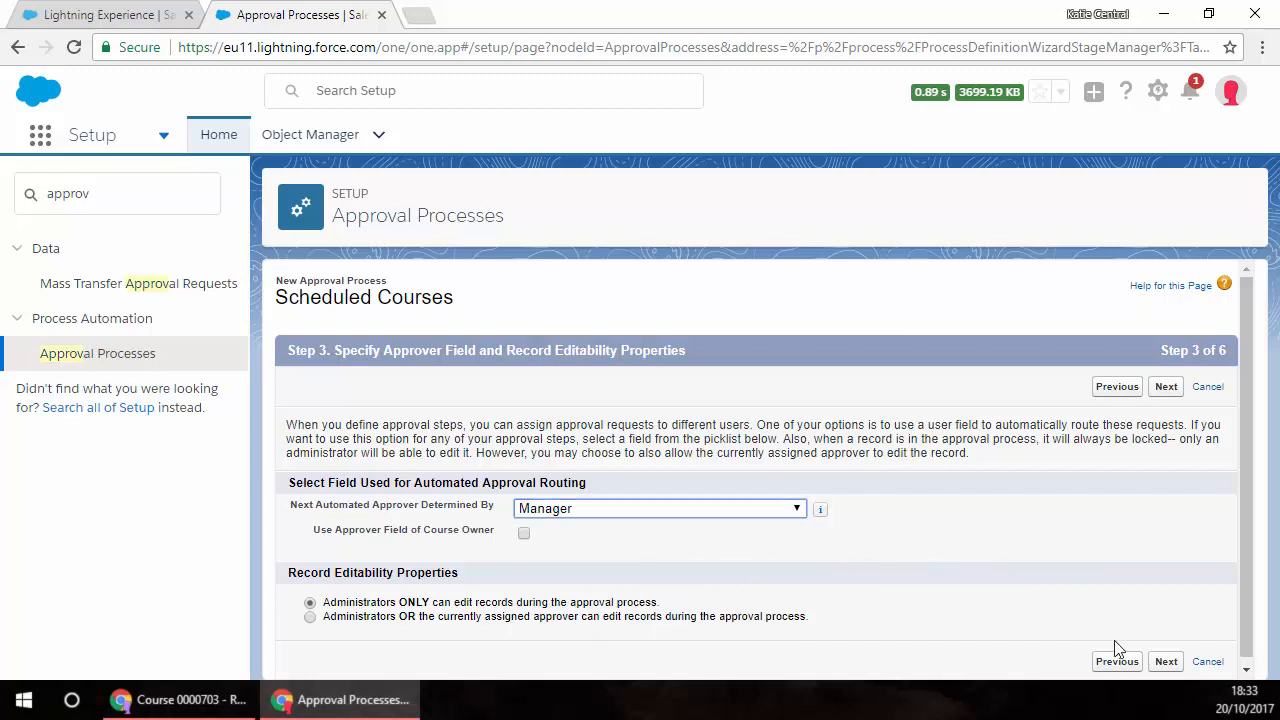
{"action": "left_click", "coordinate": [1165, 662]}
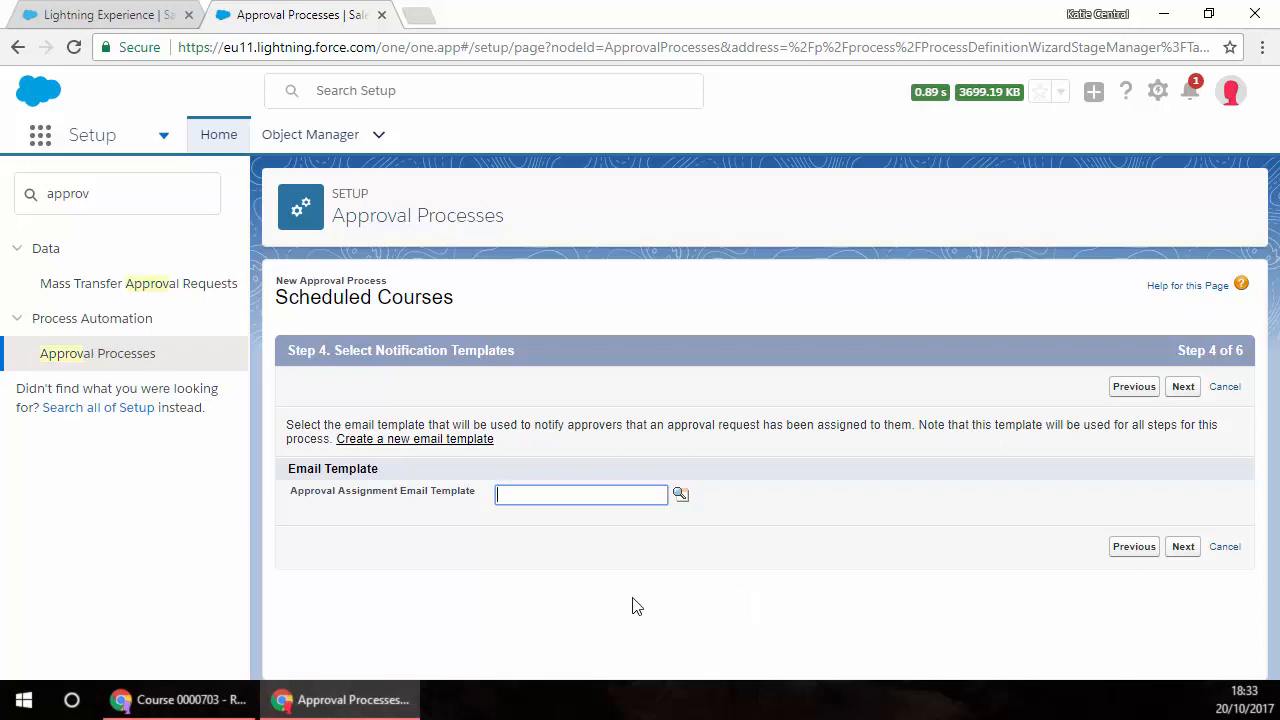
{"action": "left_click", "coordinate": [1184, 550]}
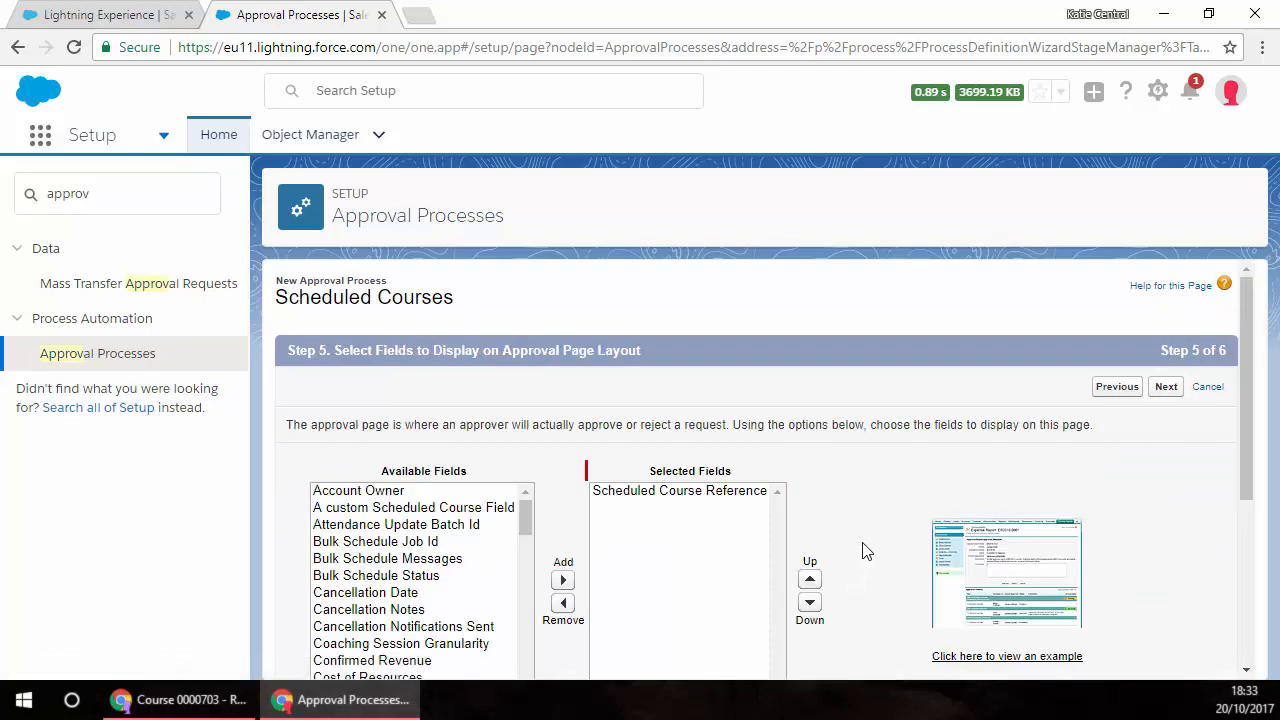
Step: Add the Primary Trainer and Course fields to the approval page layout
{"action": "scroll", "coordinate": [868, 552], "scroll_direction": "down", "scroll_amount": 1}
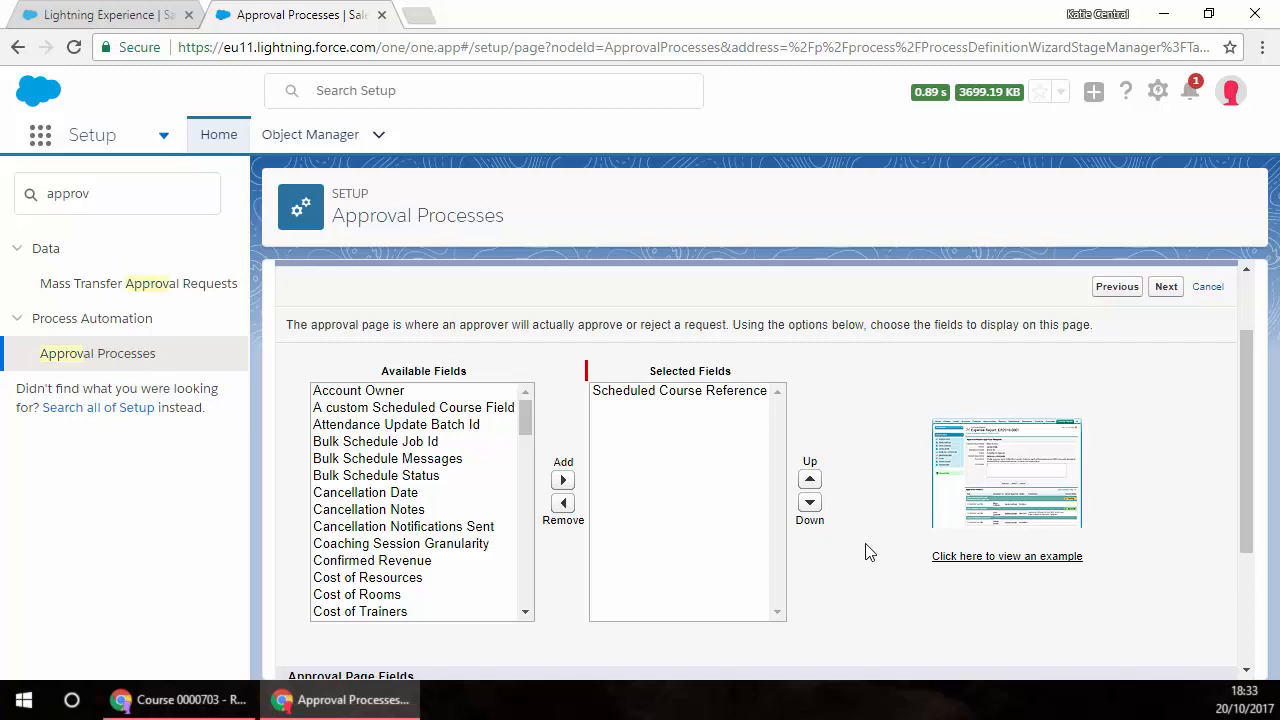
{"action": "left_click", "coordinate": [526, 416]}
{"action": "left_click_drag", "start_coordinate": [526, 416], "coordinate": [524, 530]}
{"action": "left_click", "coordinate": [374, 527]}
{"action": "left_click", "coordinate": [562, 481]}
{"action": "left_click", "coordinate": [525, 535]}
{"action": "left_click_drag", "start_coordinate": [525, 535], "coordinate": [525, 576]}
{"action": "left_click", "coordinate": [342, 508]}
{"action": "left_click", "coordinate": [563, 481]}
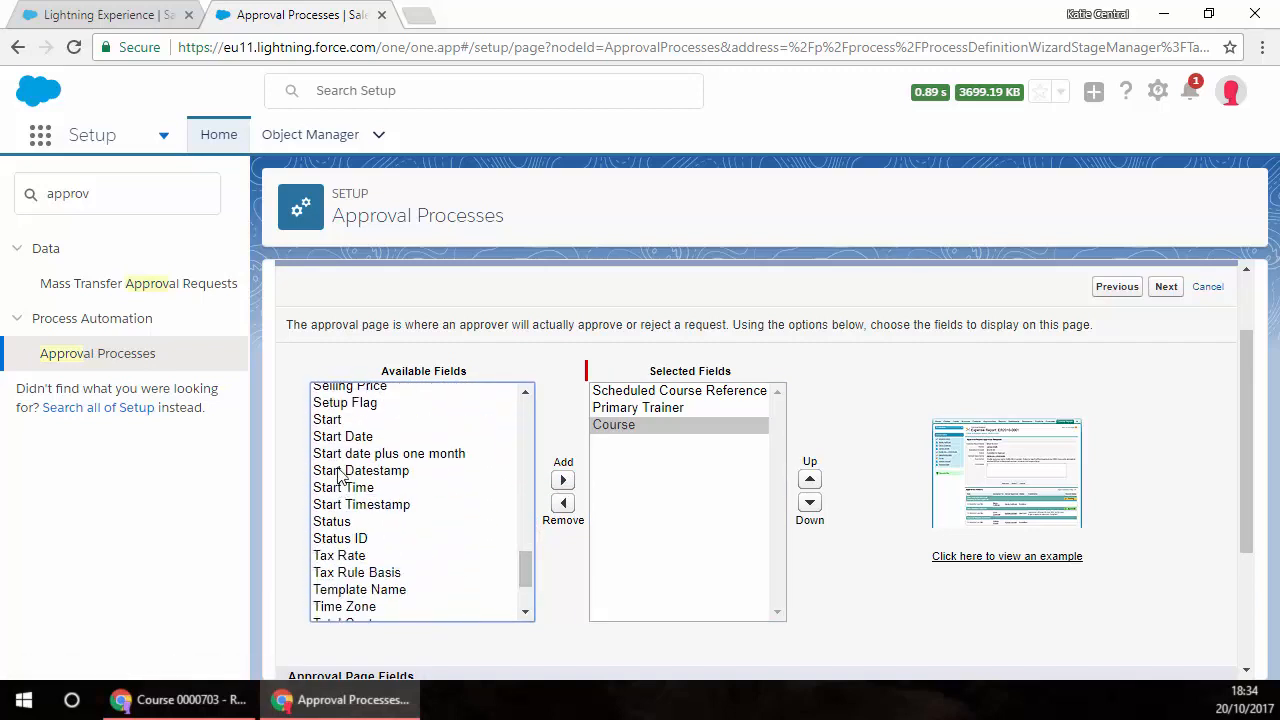
Step: Add the Start Date and Venue fields to the approval page layout and continue to the initial submitters
{"action": "left_click", "coordinate": [340, 437]}
{"action": "left_click", "coordinate": [563, 481]}
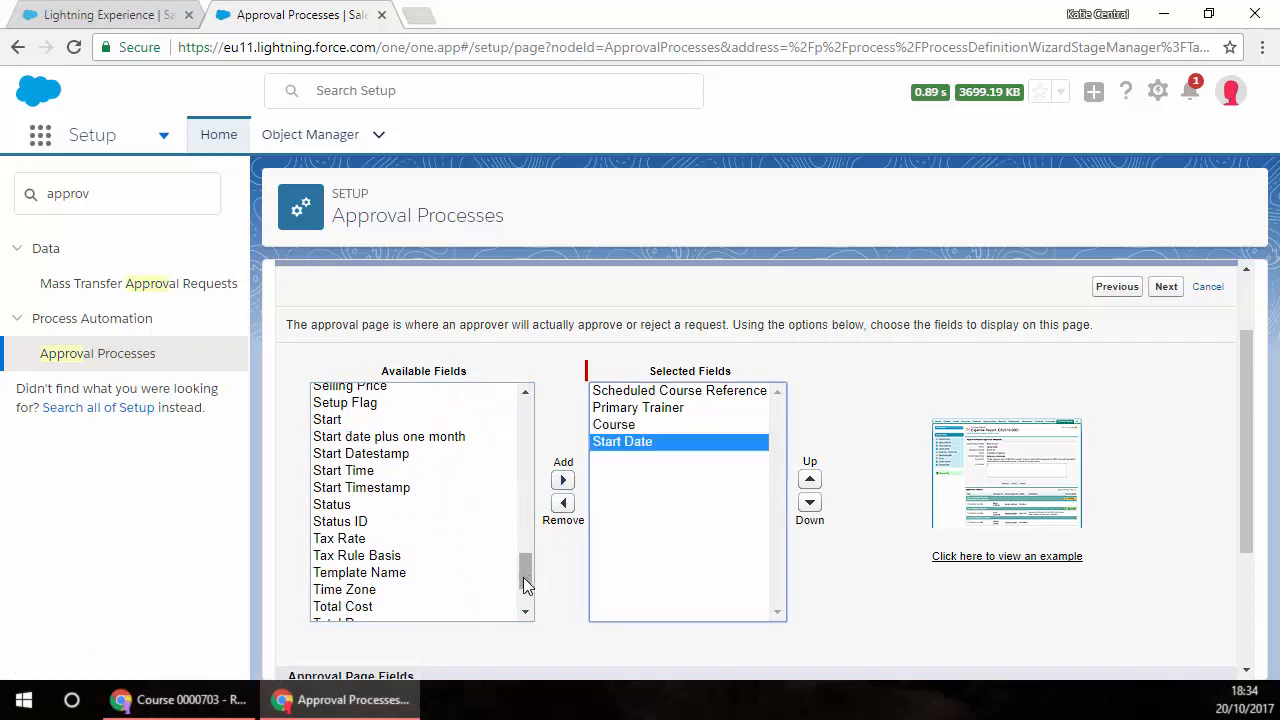
{"action": "left_click_drag", "start_coordinate": [525, 571], "coordinate": [525, 585]}
{"action": "scroll", "coordinate": [529, 569], "scroll_direction": "down", "scroll_amount": 1}
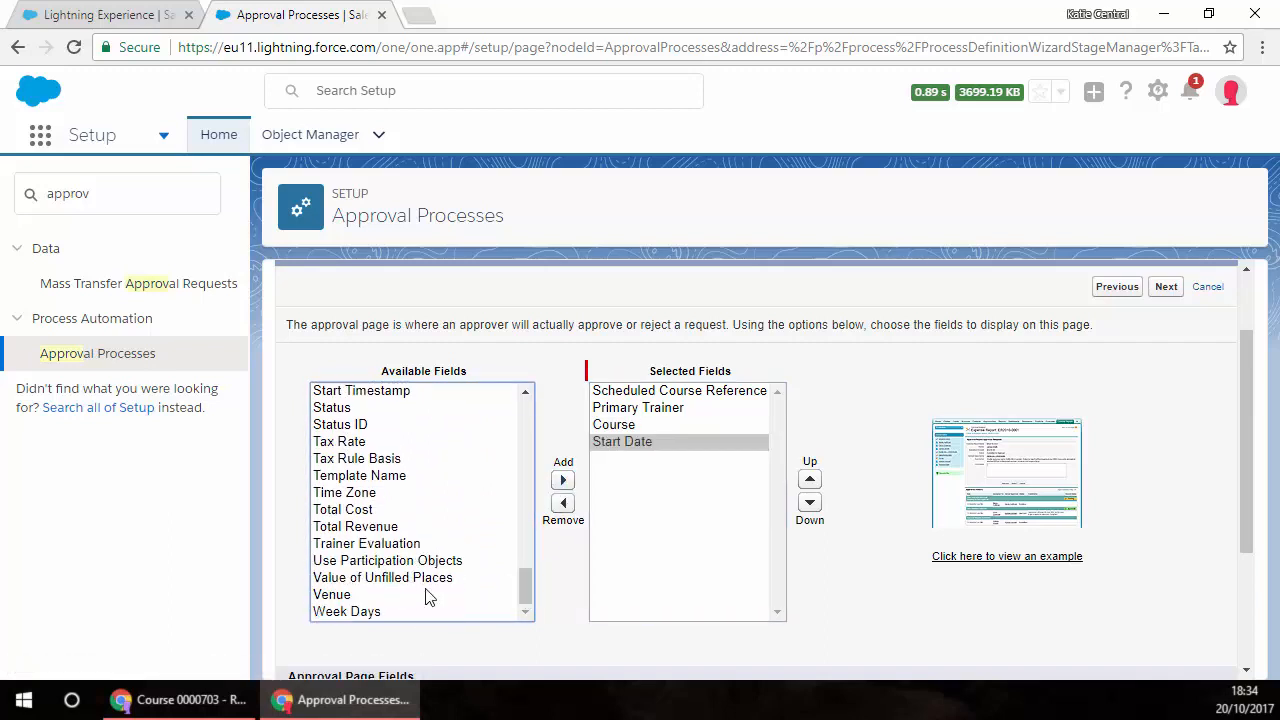
{"action": "left_click", "coordinate": [466, 594]}
{"action": "left_click", "coordinate": [563, 481]}
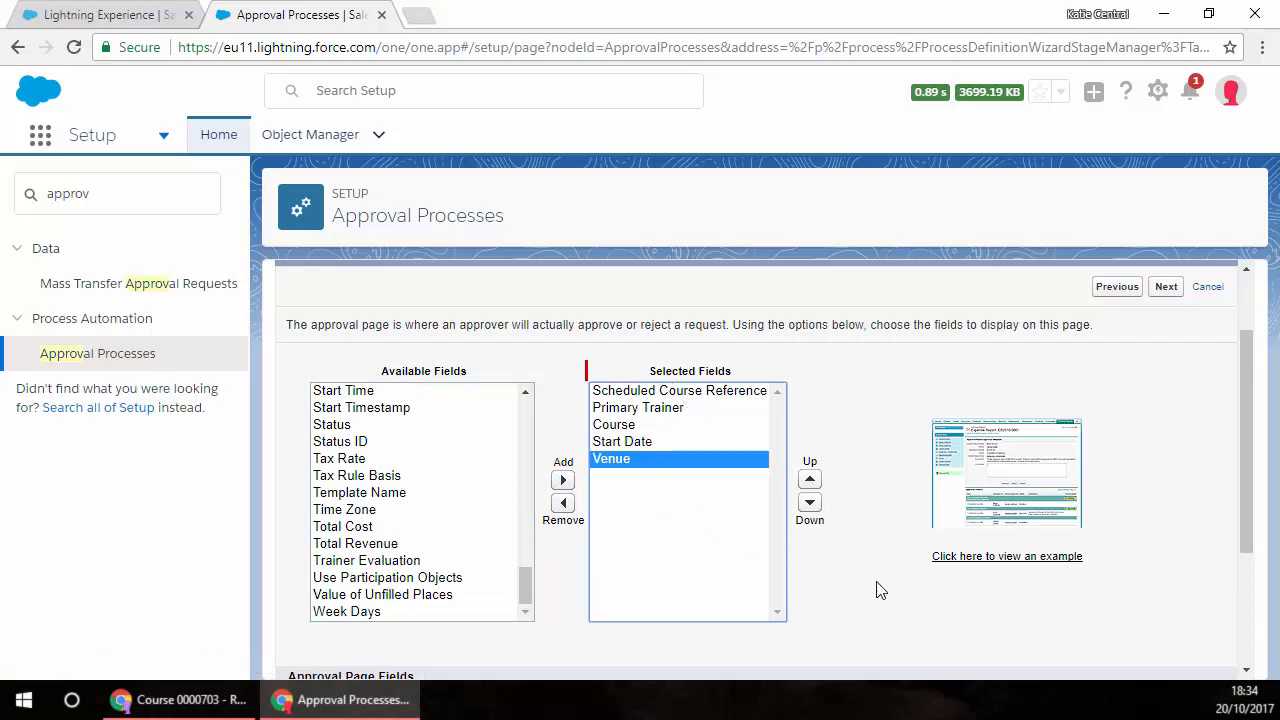
{"action": "scroll", "coordinate": [890, 586], "scroll_direction": "down", "scroll_amount": 1}
{"action": "scroll", "coordinate": [846, 579], "scroll_direction": "down", "scroll_amount": 1}
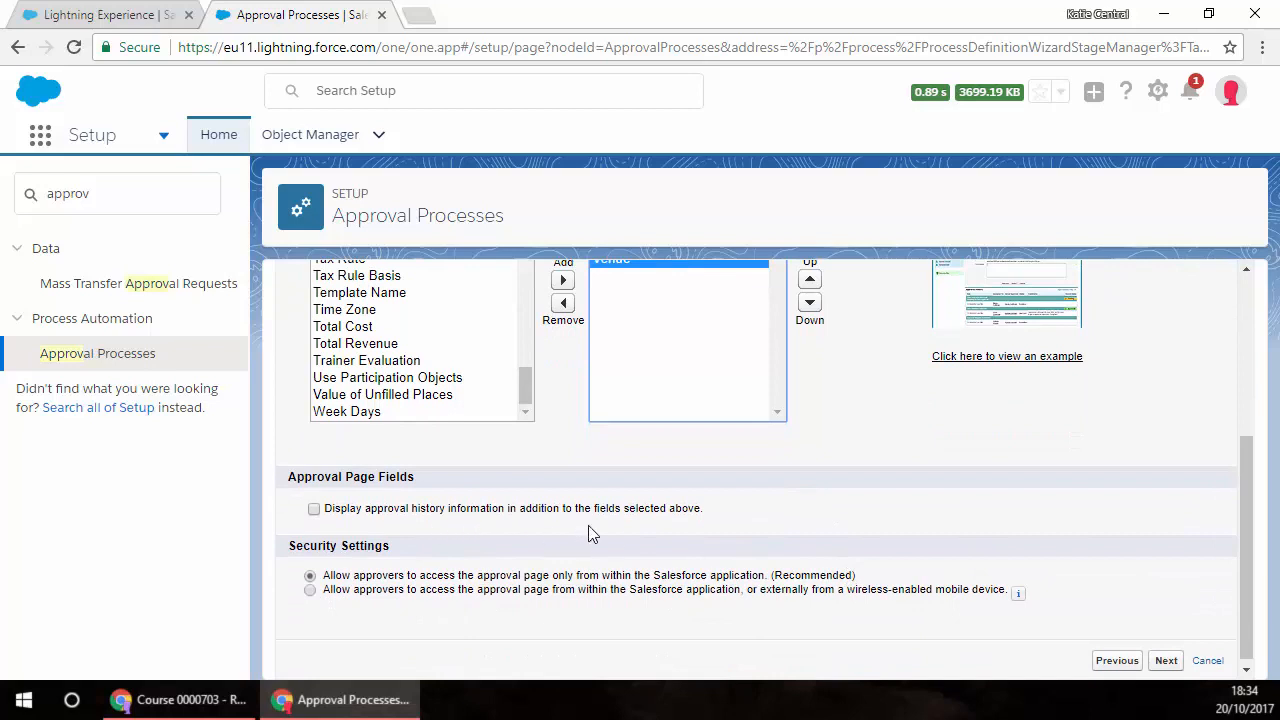
{"action": "left_click", "coordinate": [1165, 660]}
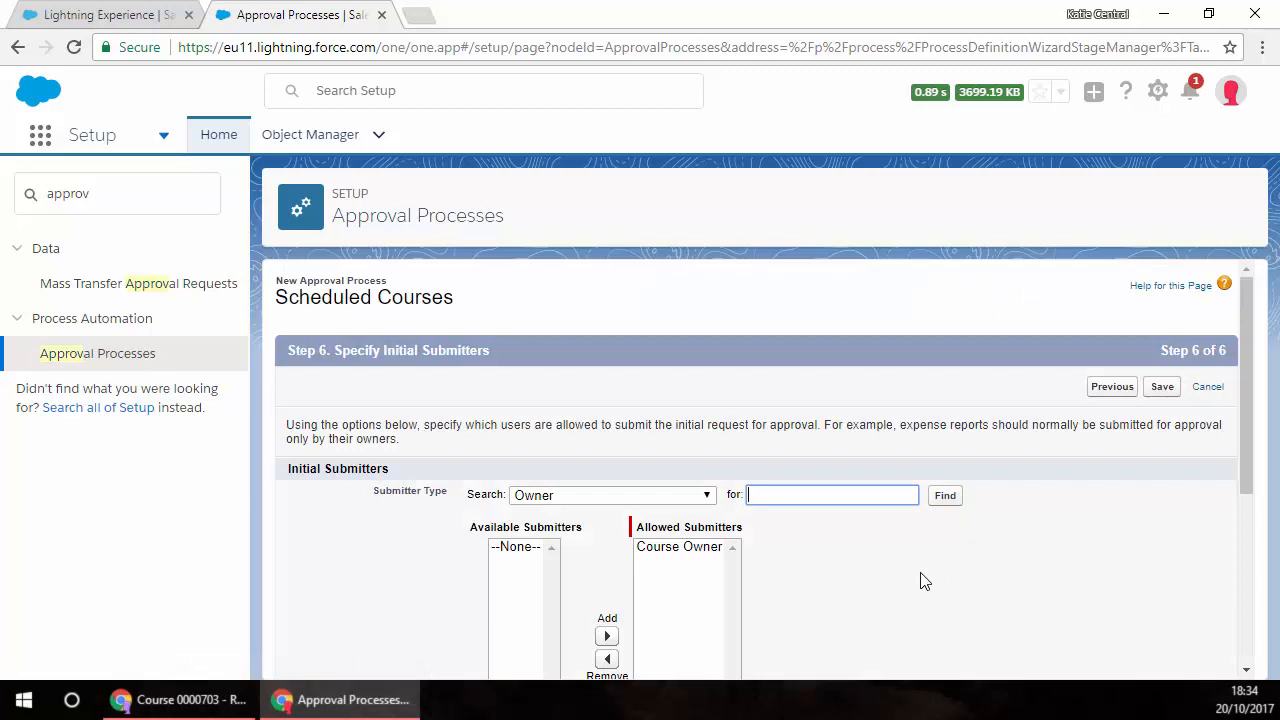
Step: Add the East Region and West Region roles to the allowed initial submitters
{"action": "scroll", "coordinate": [845, 598], "scroll_direction": "down", "scroll_amount": 1}
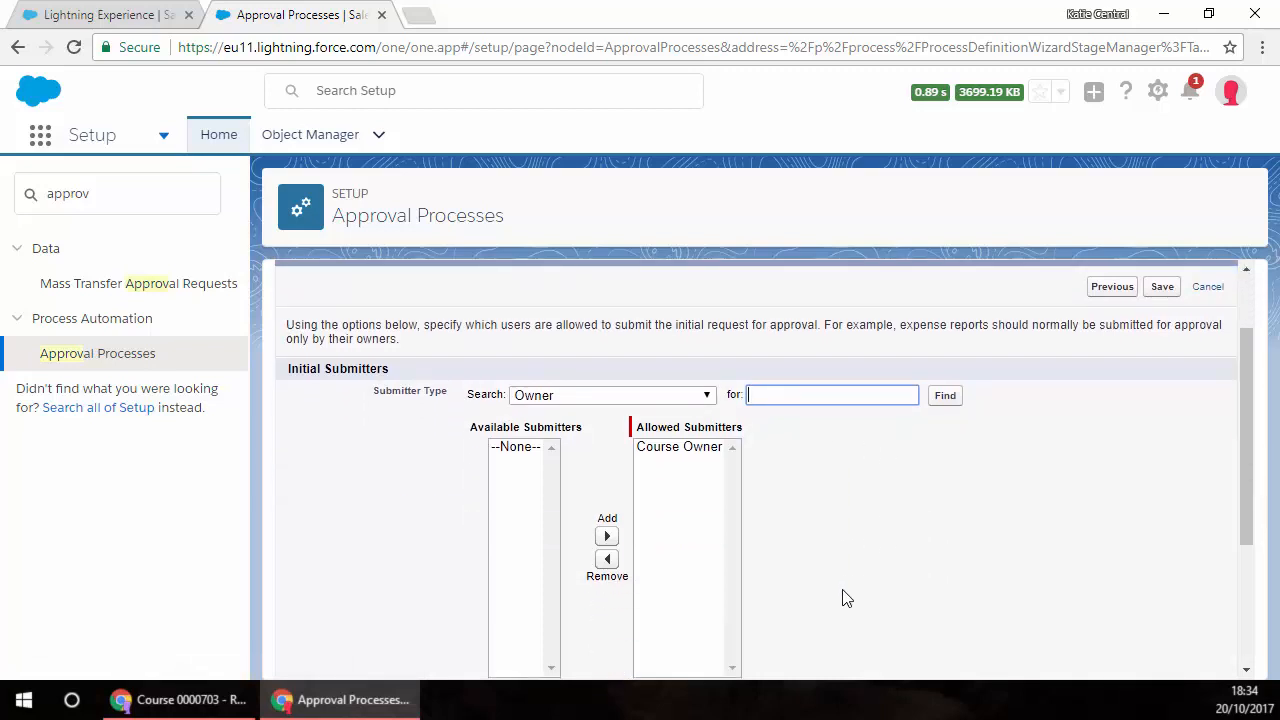
{"action": "left_click", "coordinate": [707, 395]}
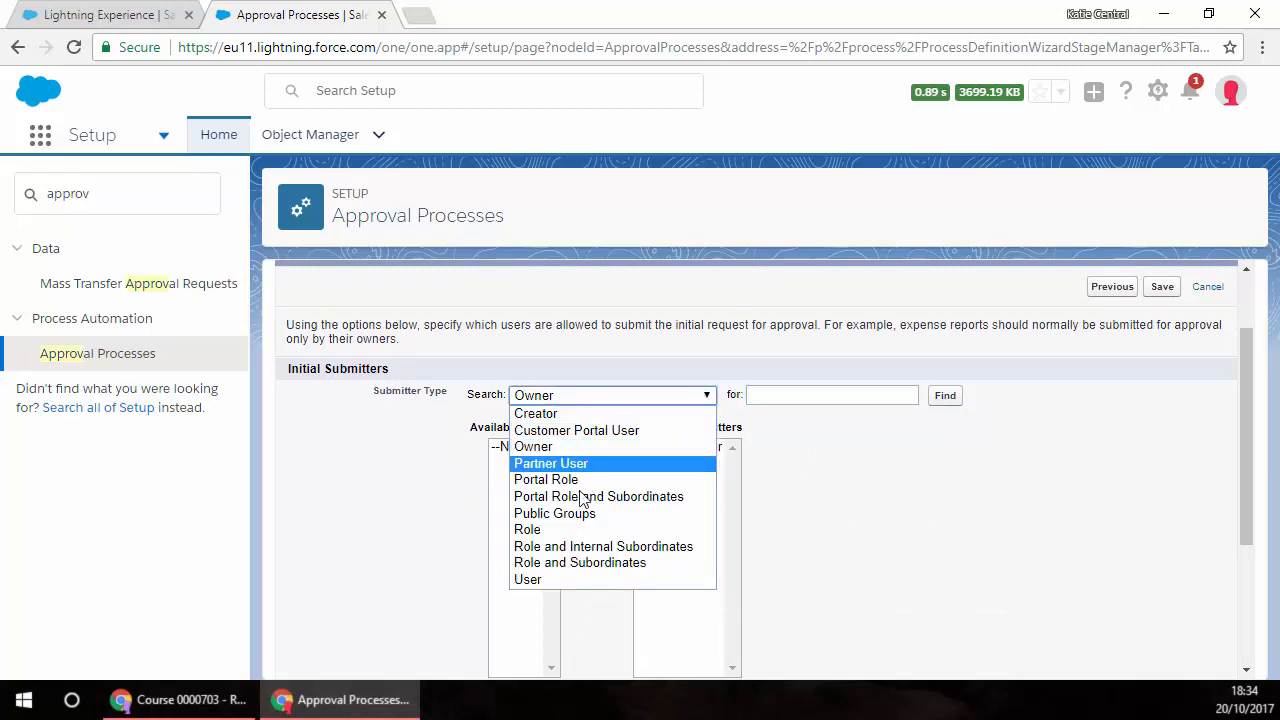
{"action": "left_click", "coordinate": [537, 537]}
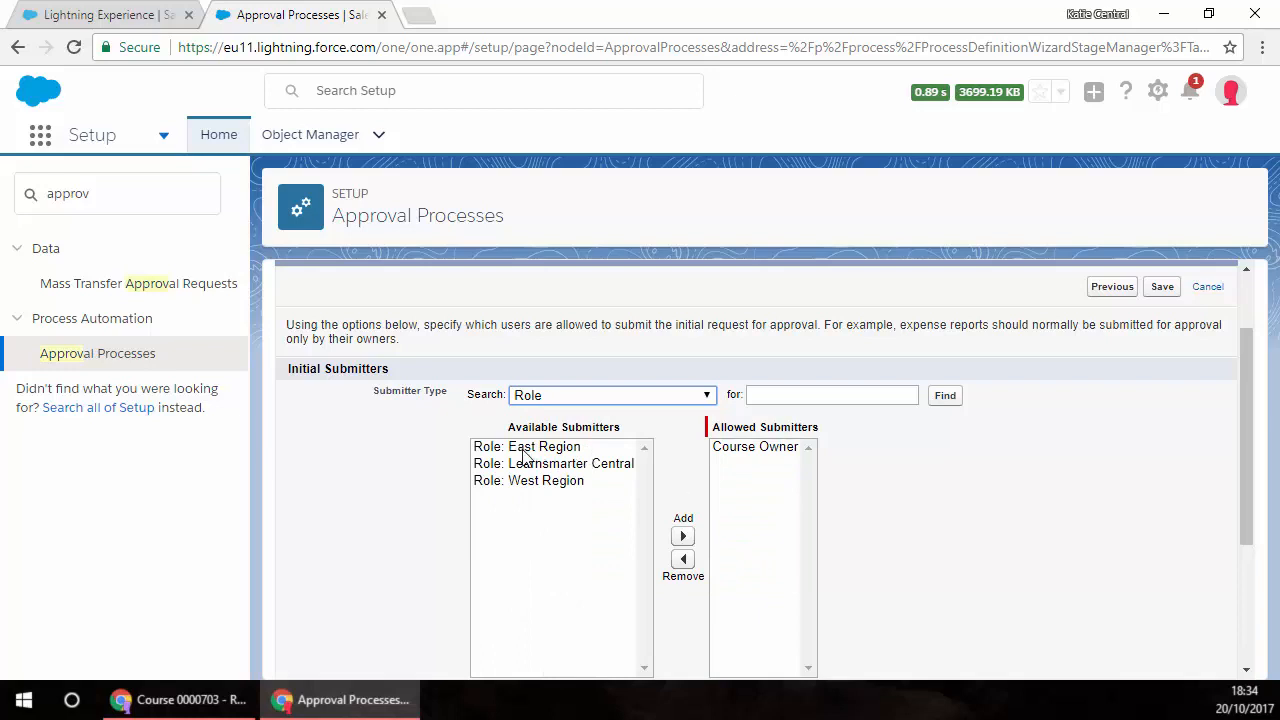
{"action": "left_click", "coordinate": [523, 455]}
{"action": "left_click", "coordinate": [683, 536]}
{"action": "left_click", "coordinate": [560, 464]}
{"action": "left_click", "coordinate": [683, 536]}
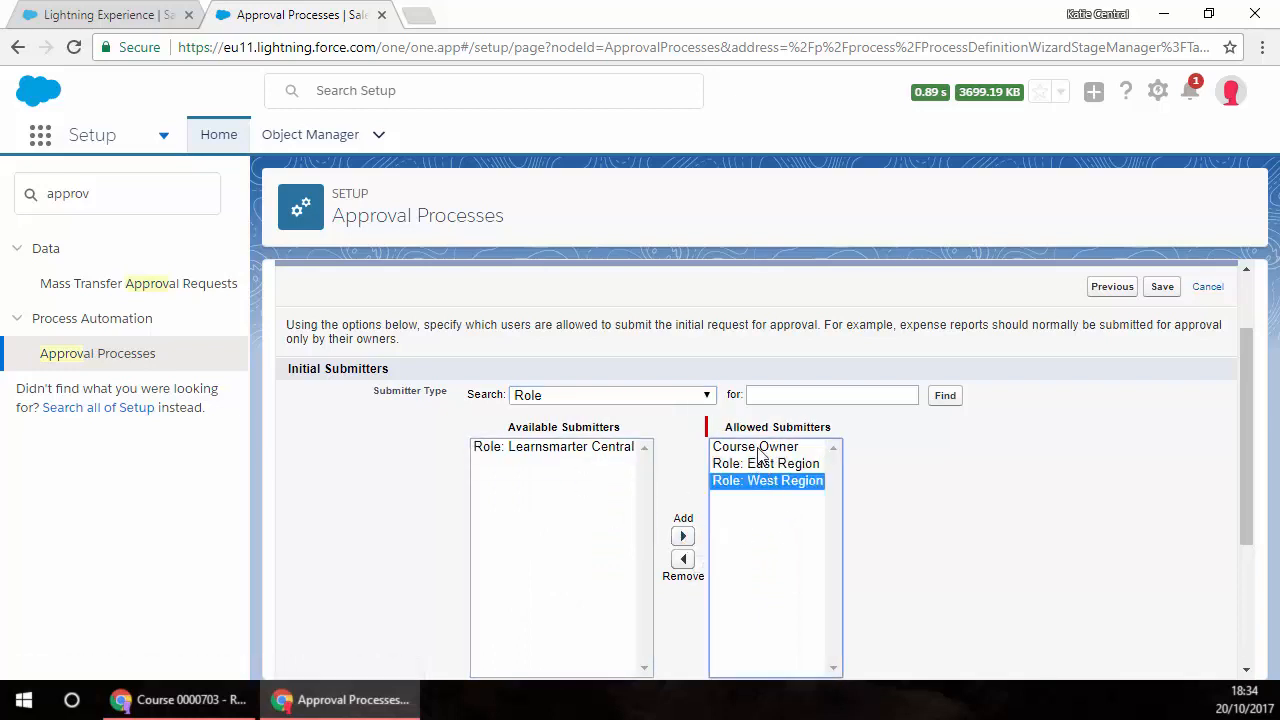
Step: Save the approval process and go to its detail page, deferring the creation of an approval step
{"action": "scroll", "coordinate": [920, 491], "scroll_direction": "down", "scroll_amount": 2}
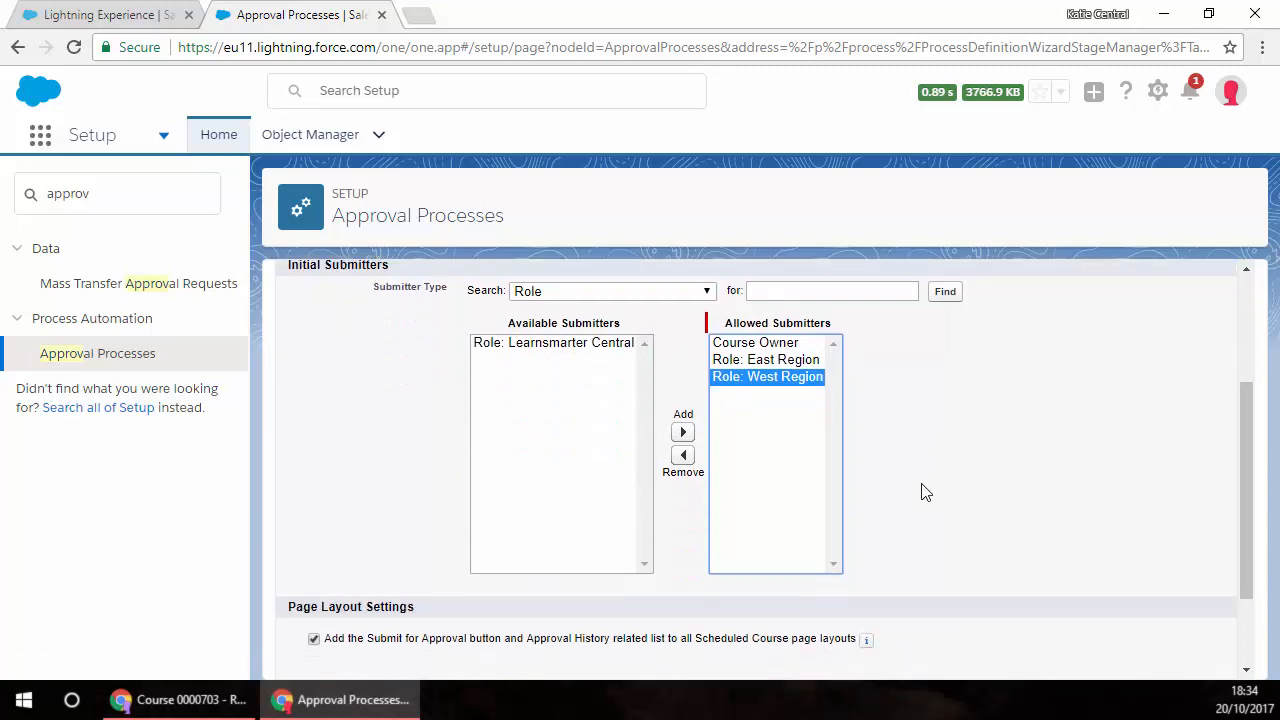
{"action": "scroll", "coordinate": [698, 549], "scroll_direction": "down", "scroll_amount": 1}
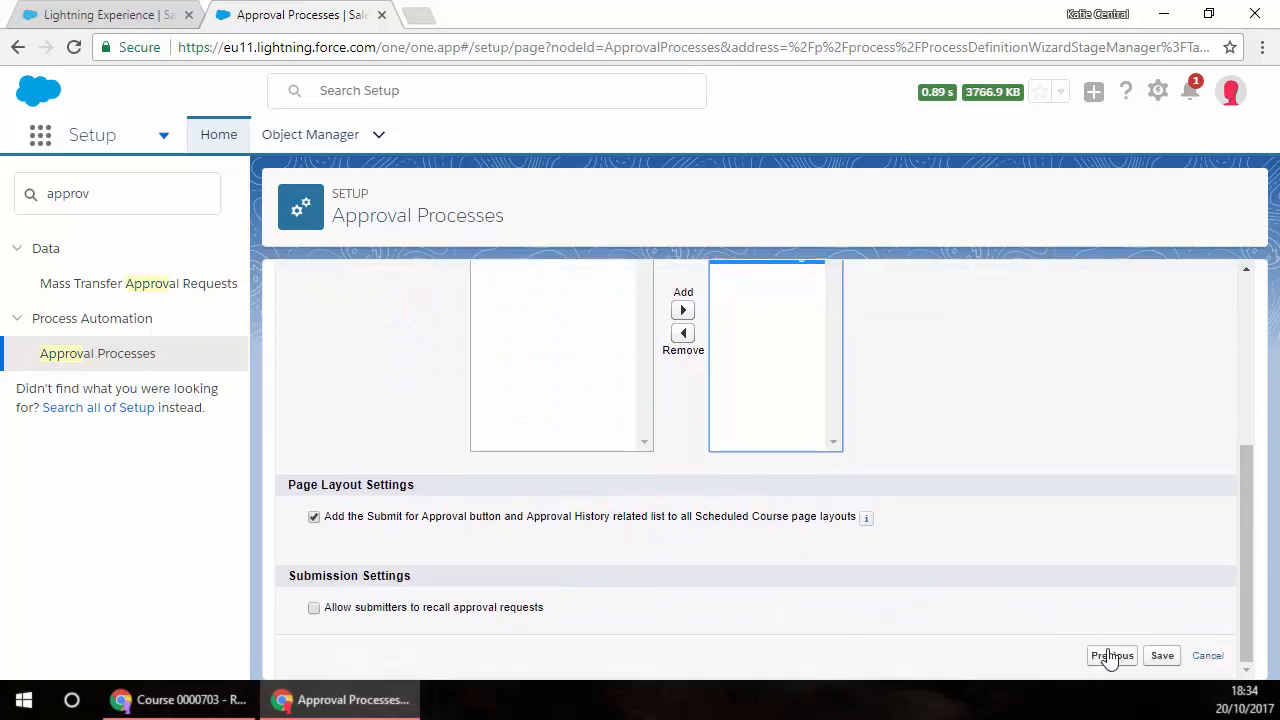
{"action": "left_click", "coordinate": [1162, 660]}
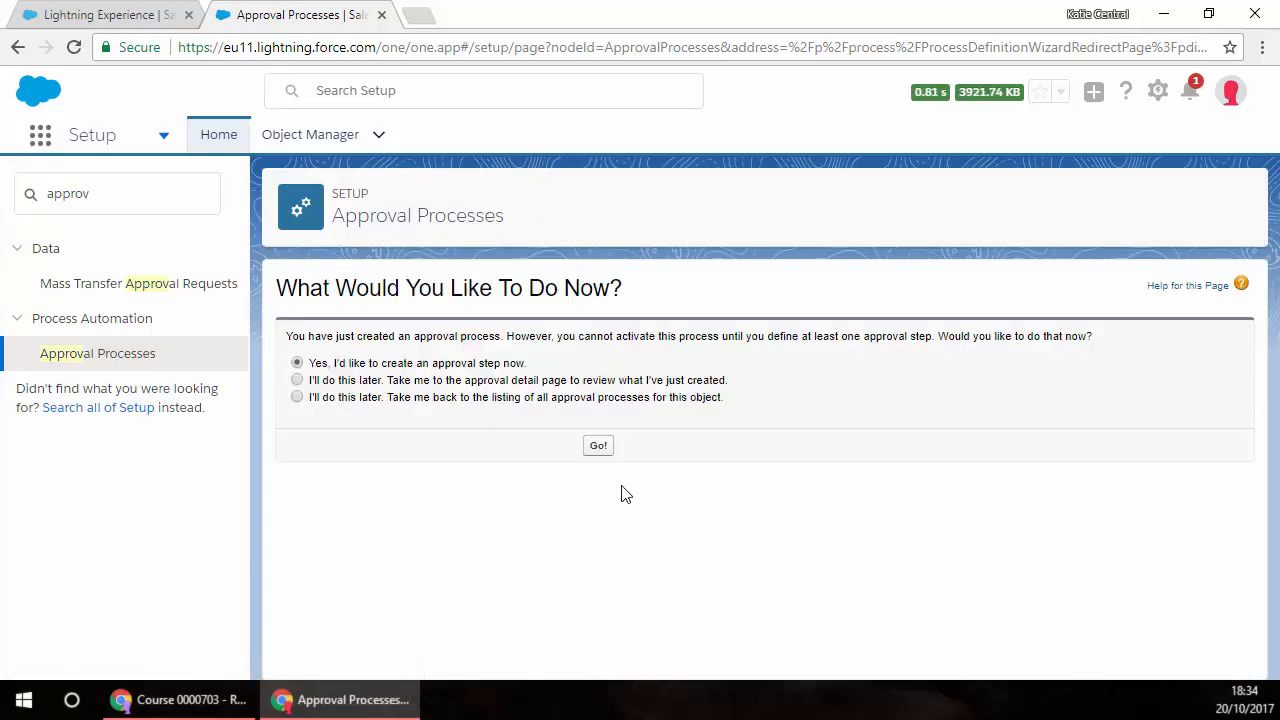
{"action": "left_click", "coordinate": [298, 381]}
{"action": "left_click", "coordinate": [597, 446]}
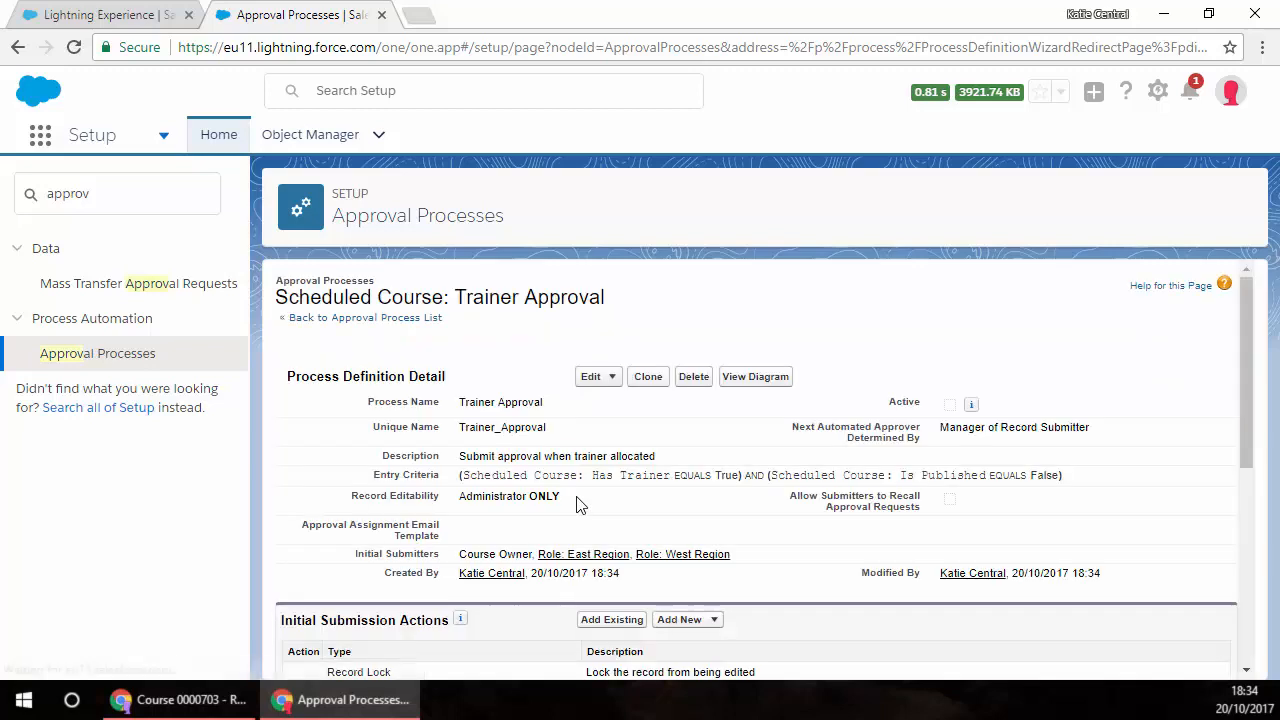
Step: Start a new approval step named "Submit for approval" with the description "Submission of record" and continue to the step criteria
{"action": "scroll", "coordinate": [614, 500], "scroll_direction": "down", "scroll_amount": 1}
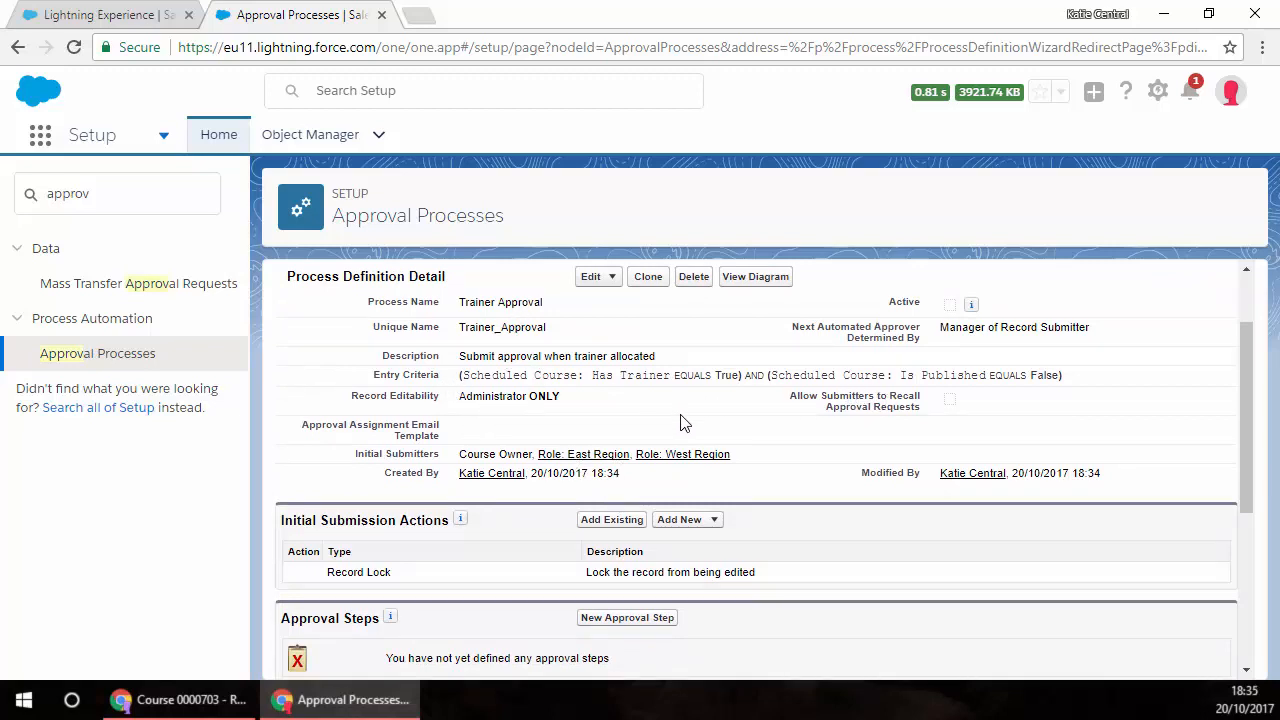
{"action": "scroll", "coordinate": [506, 512], "scroll_direction": "down", "scroll_amount": 1}
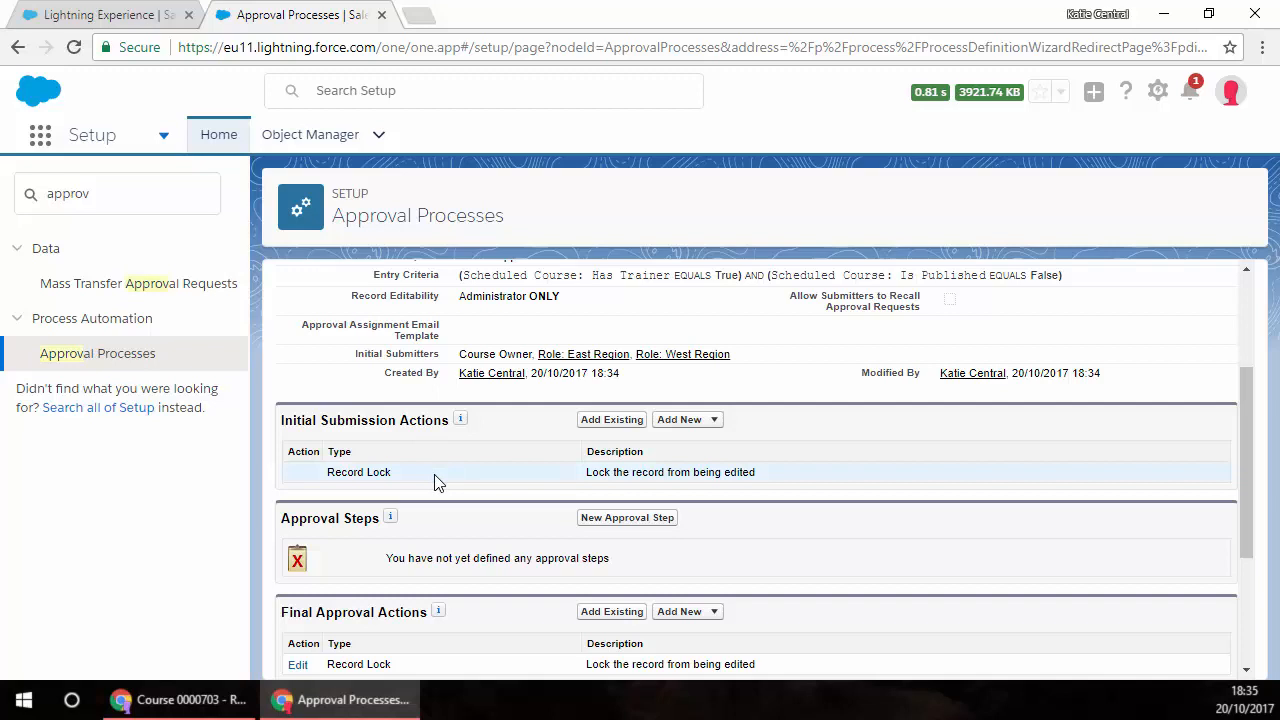
{"action": "scroll", "coordinate": [480, 535], "scroll_direction": "down", "scroll_amount": 1}
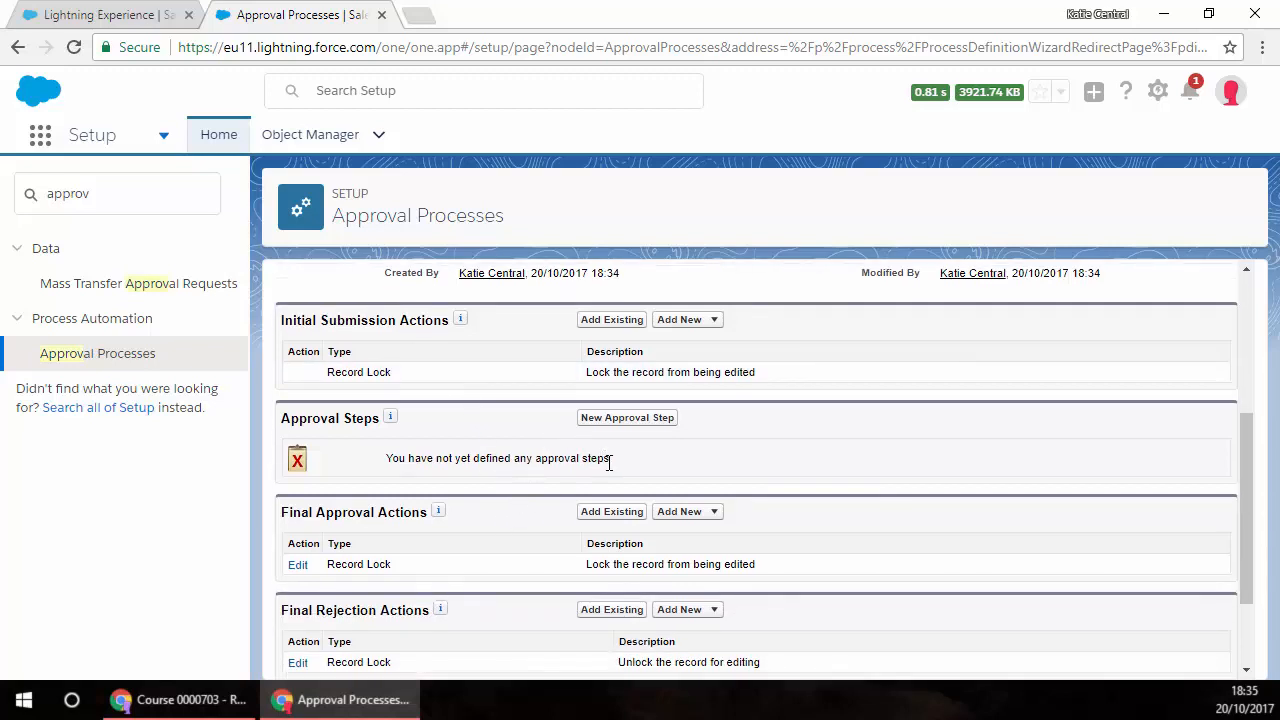
{"action": "left_click", "coordinate": [648, 420]}
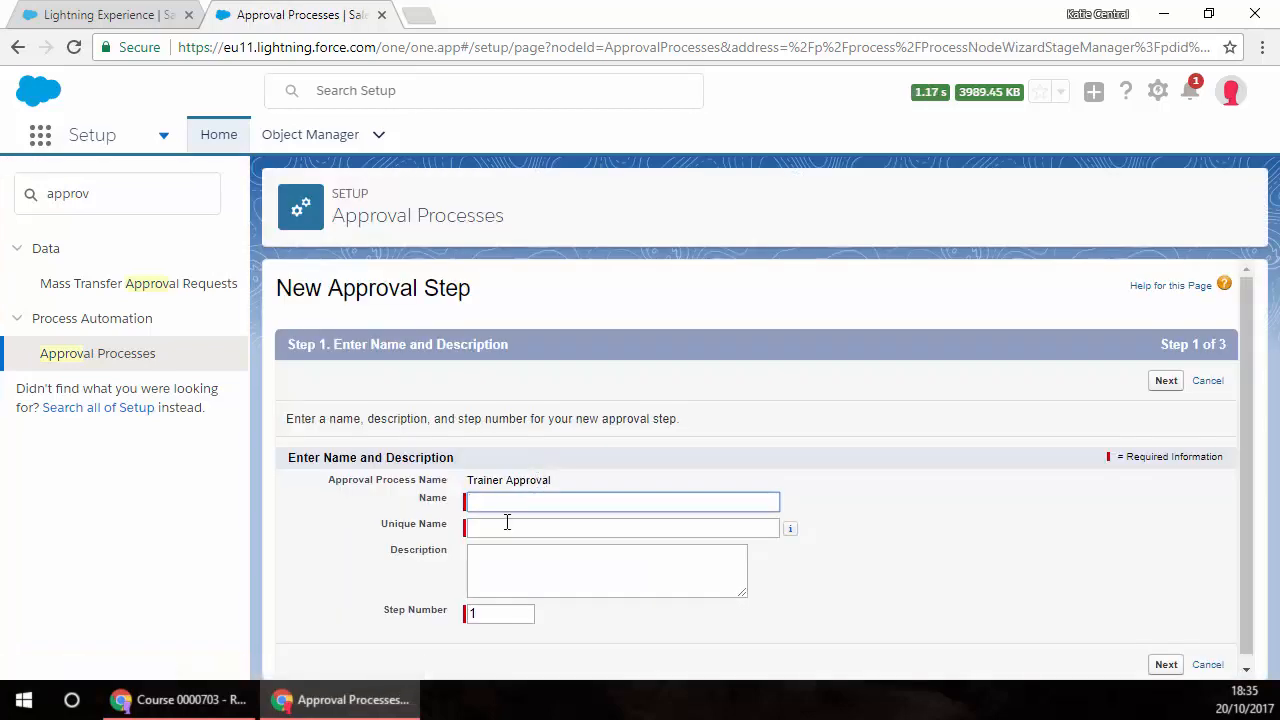
{"action": "left_click", "coordinate": [493, 501]}
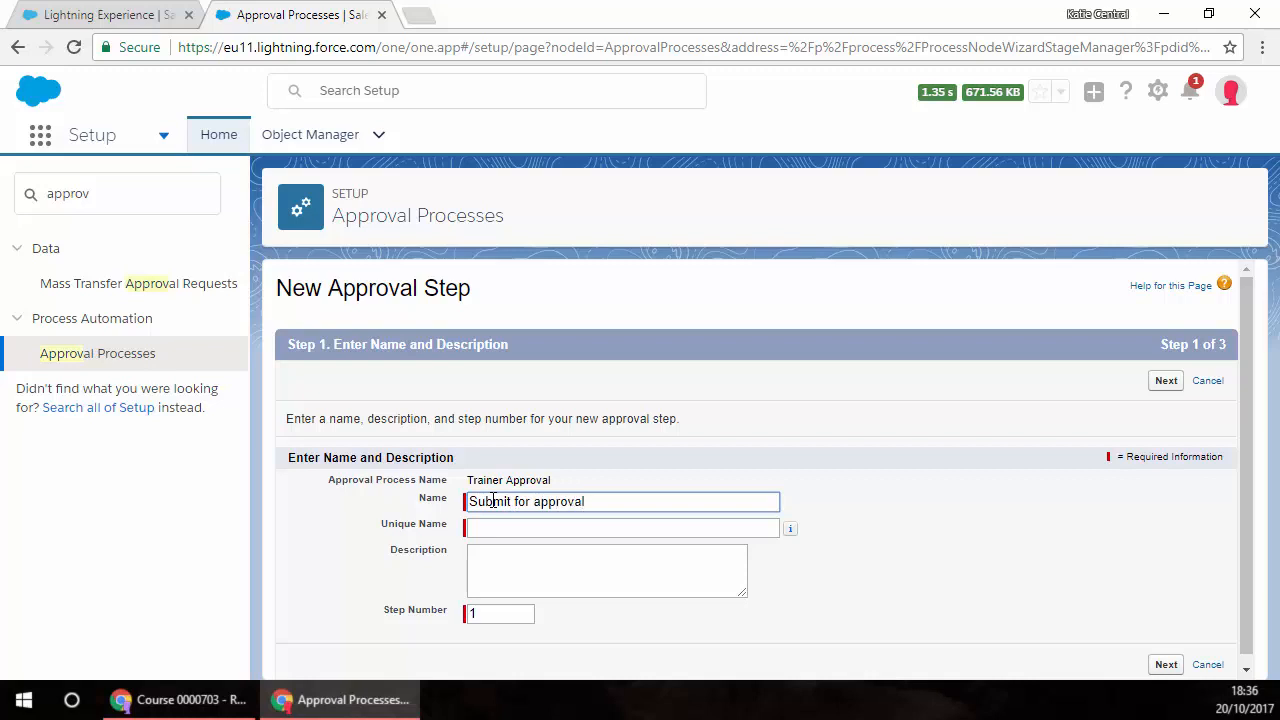
{"action": "left_click", "coordinate": [518, 527]}
{"action": "left_click", "coordinate": [548, 568]}
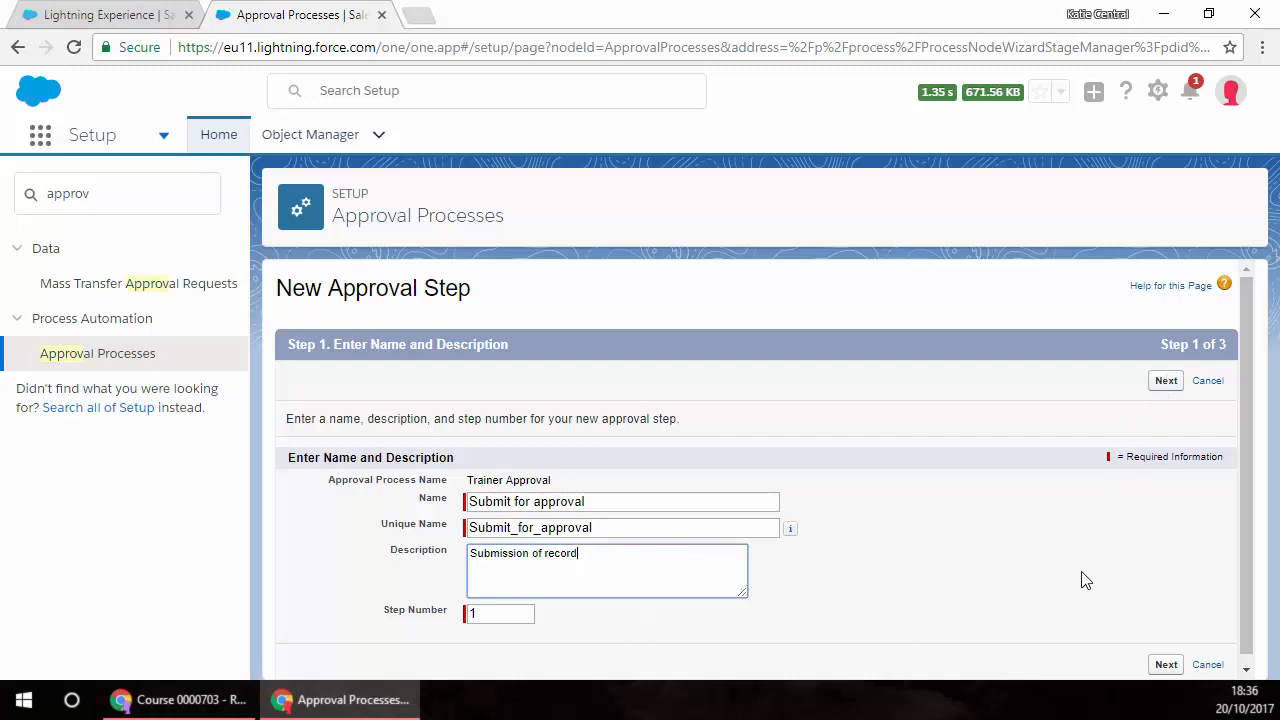
{"action": "left_click", "coordinate": [1166, 664]}
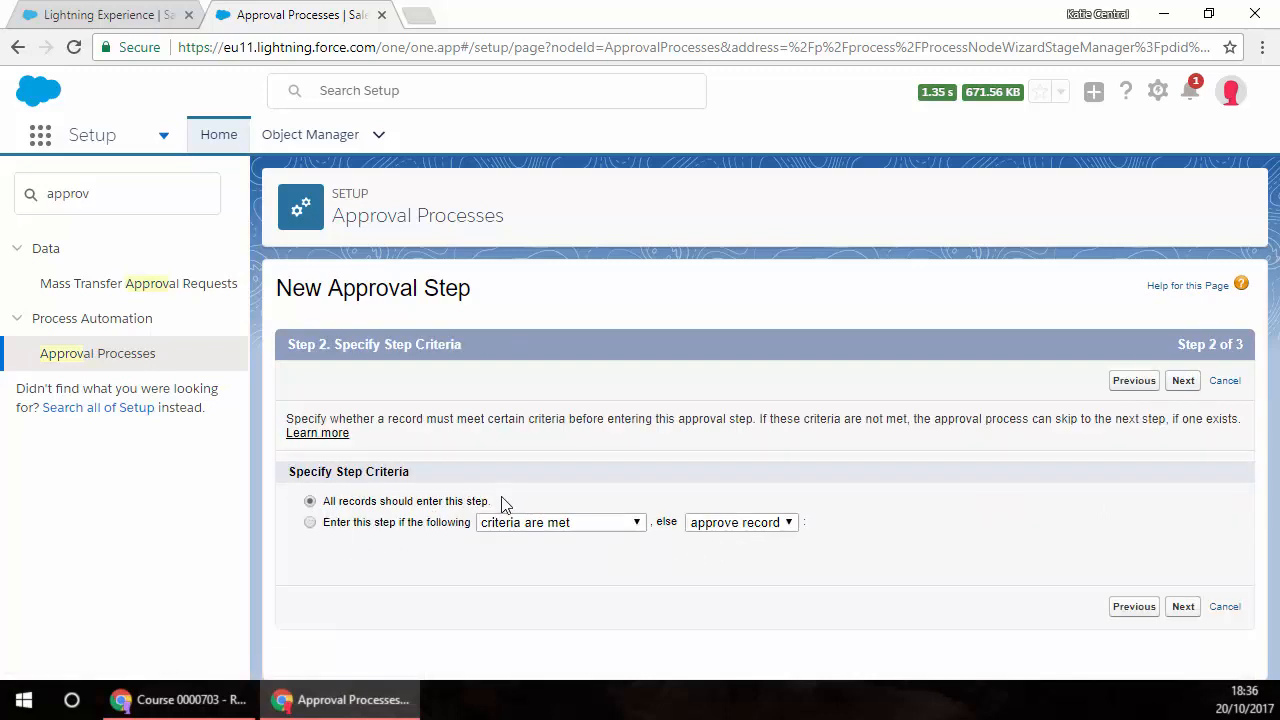
Step: Let all records enter the step, keep Manager as assigned approver, save it and return to the process detail page without adding actions
{"action": "left_click", "coordinate": [1189, 612]}
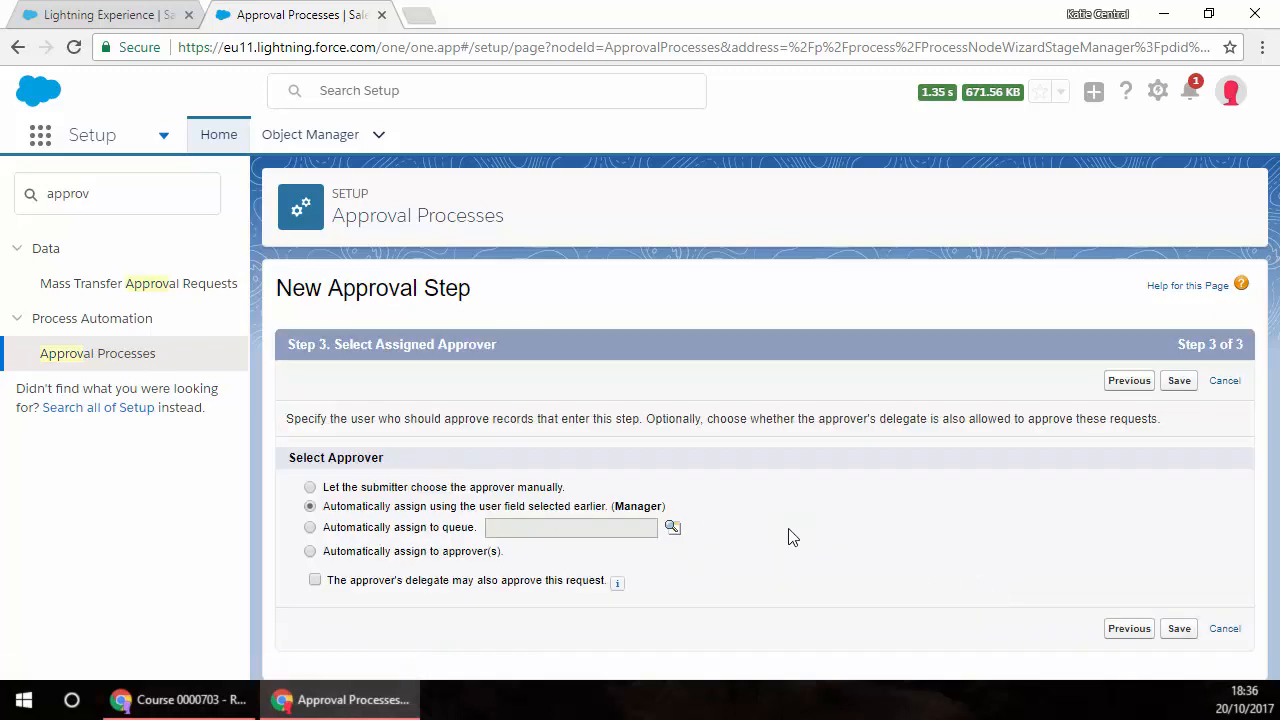
{"action": "left_click", "coordinate": [1180, 630]}
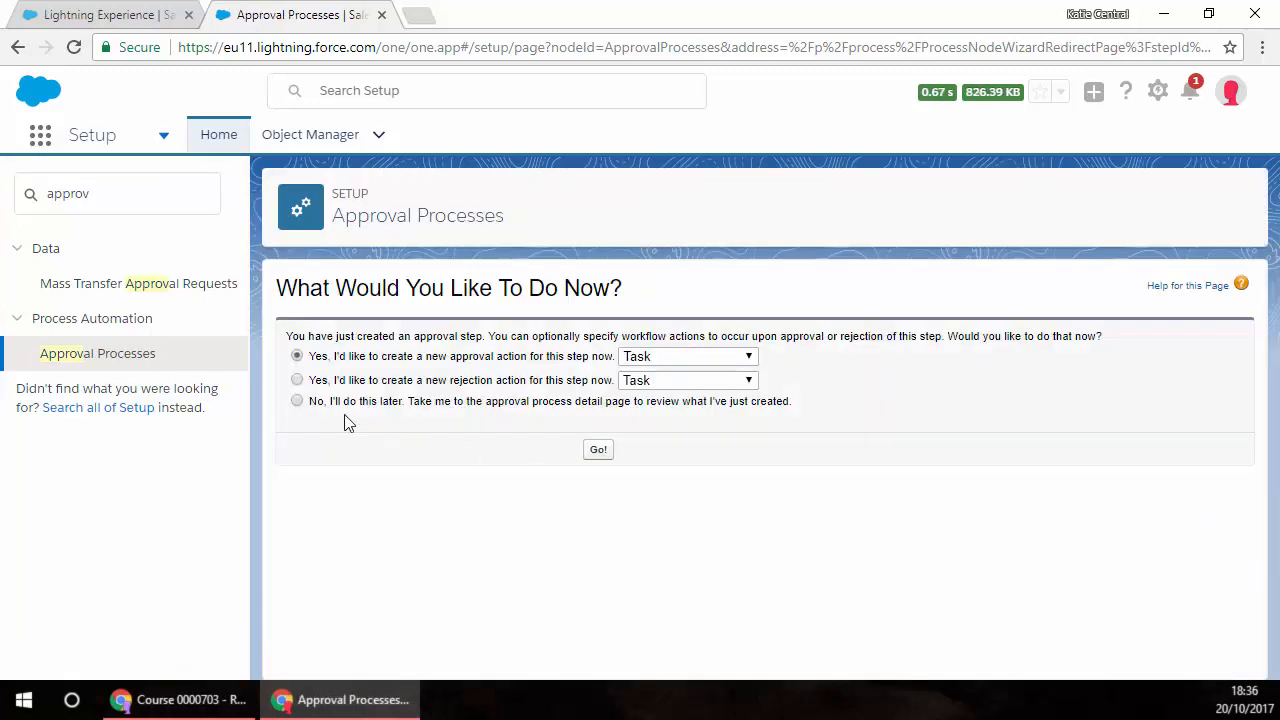
{"action": "left_click", "coordinate": [298, 402]}
{"action": "left_click", "coordinate": [598, 450]}
Step: Set the final approval record lock to "Unlock the record for editing" and save it
{"action": "scroll", "coordinate": [660, 527], "scroll_direction": "down", "scroll_amount": 1}
{"action": "scroll", "coordinate": [489, 446], "scroll_direction": "up", "scroll_amount": 1}
{"action": "scroll", "coordinate": [516, 560], "scroll_direction": "down", "scroll_amount": 3}
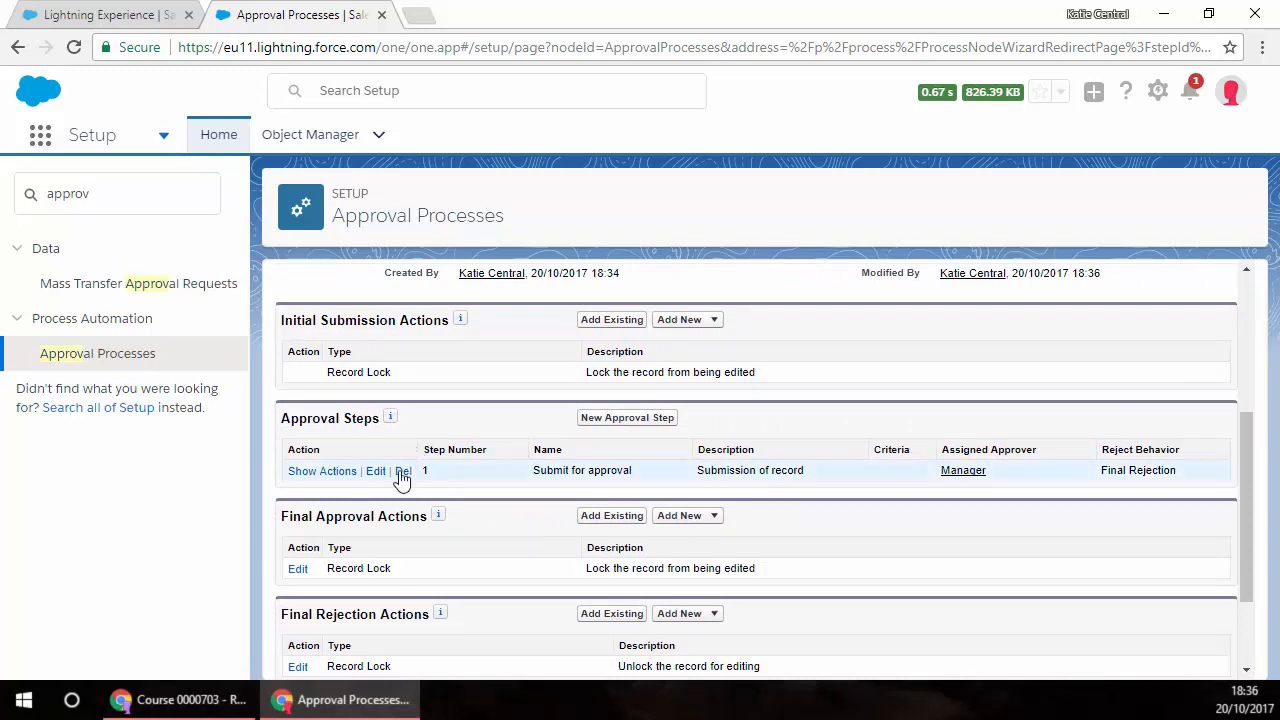
{"action": "scroll", "coordinate": [560, 545], "scroll_direction": "down", "scroll_amount": 1}
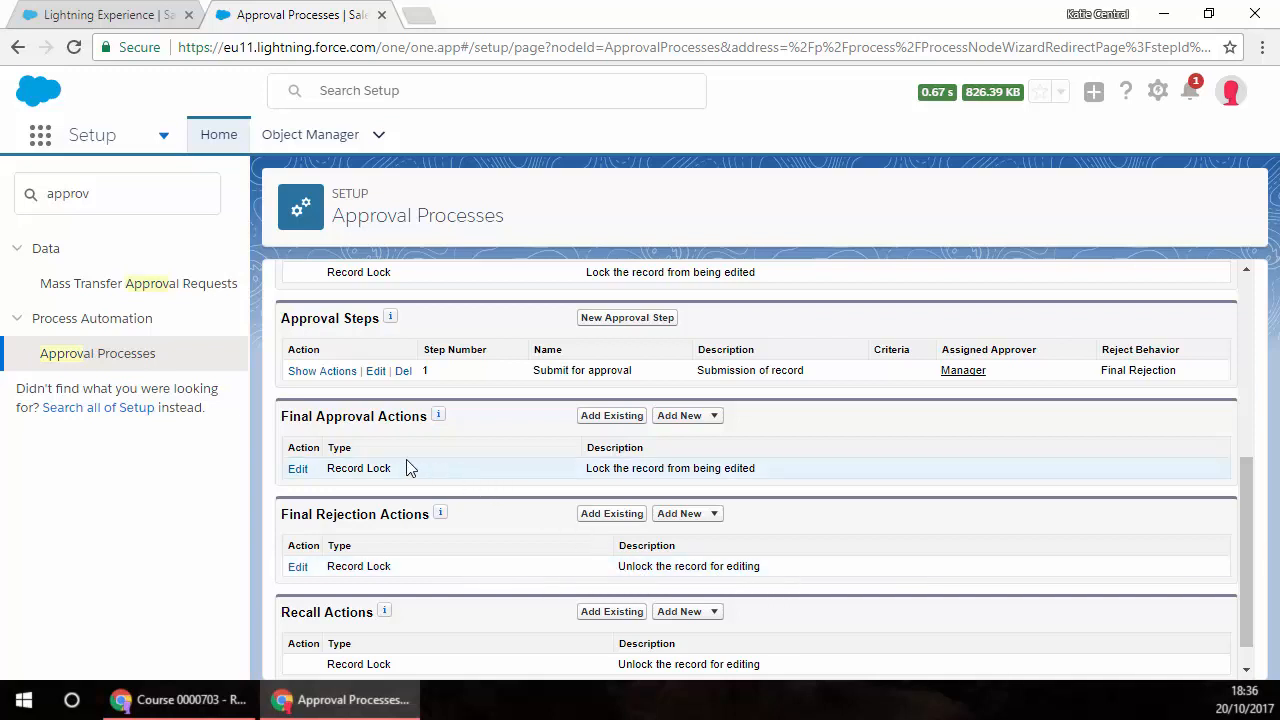
{"action": "left_click", "coordinate": [297, 470]}
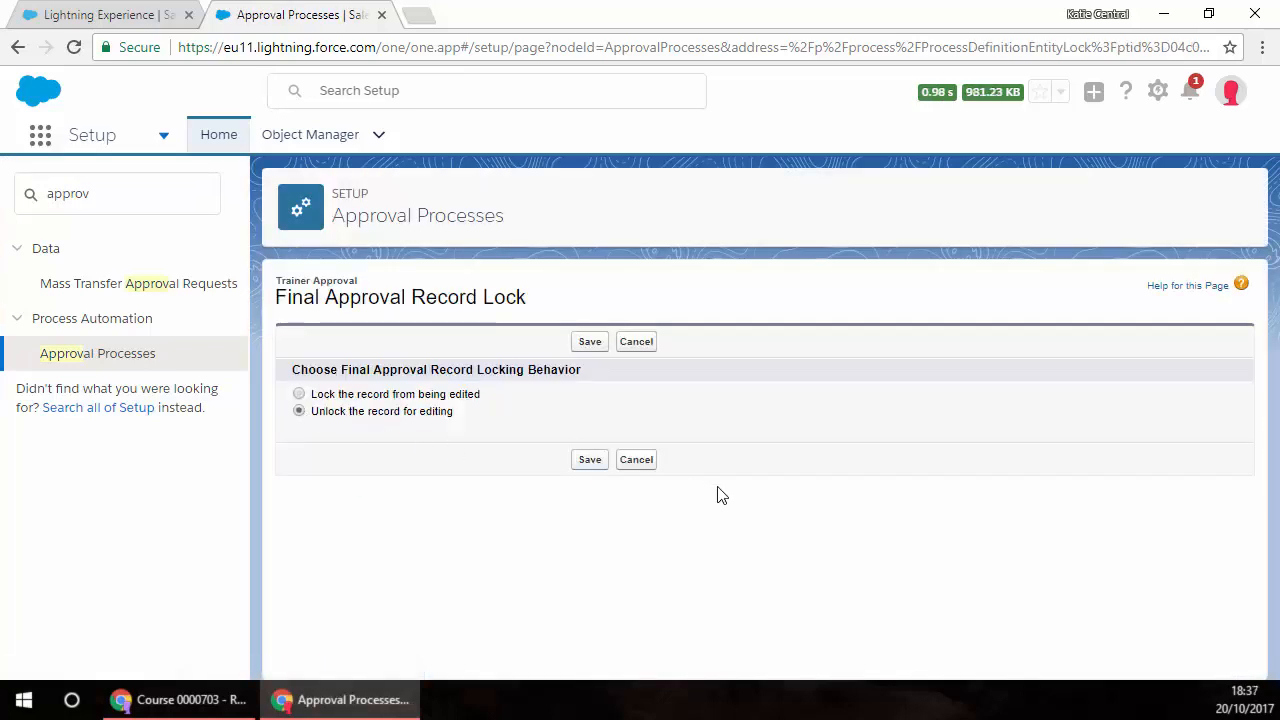
{"action": "left_click", "coordinate": [592, 462]}
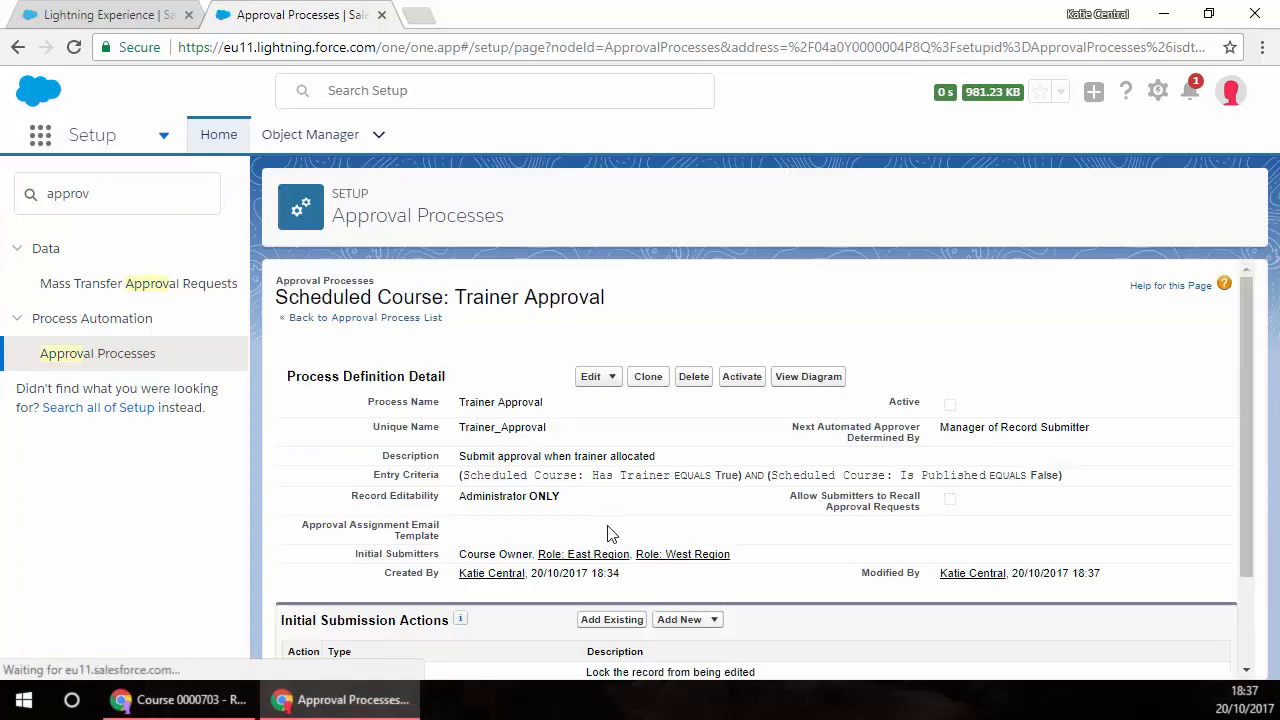
Step: Create a field update under Final Approval Actions named "Publish" with the description "Automatic publishing"
{"action": "scroll", "coordinate": [612, 531], "scroll_direction": "down", "scroll_amount": 2}
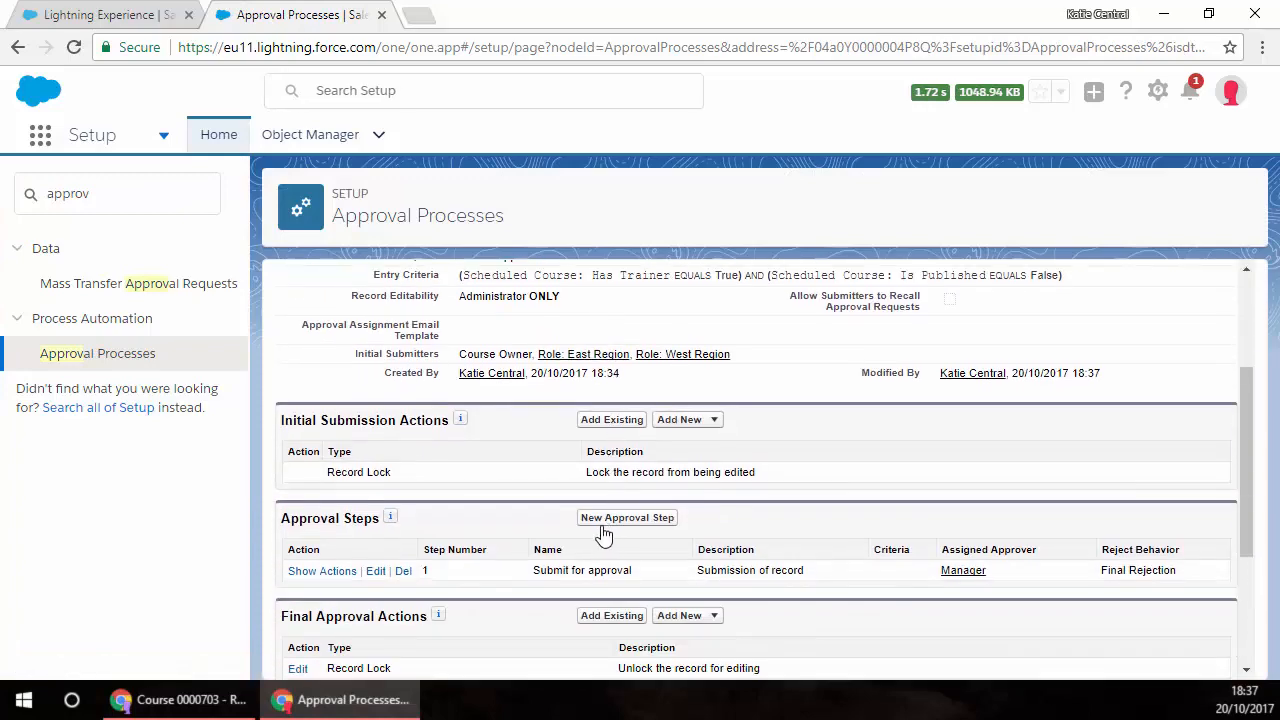
{"action": "scroll", "coordinate": [603, 534], "scroll_direction": "down", "scroll_amount": 1}
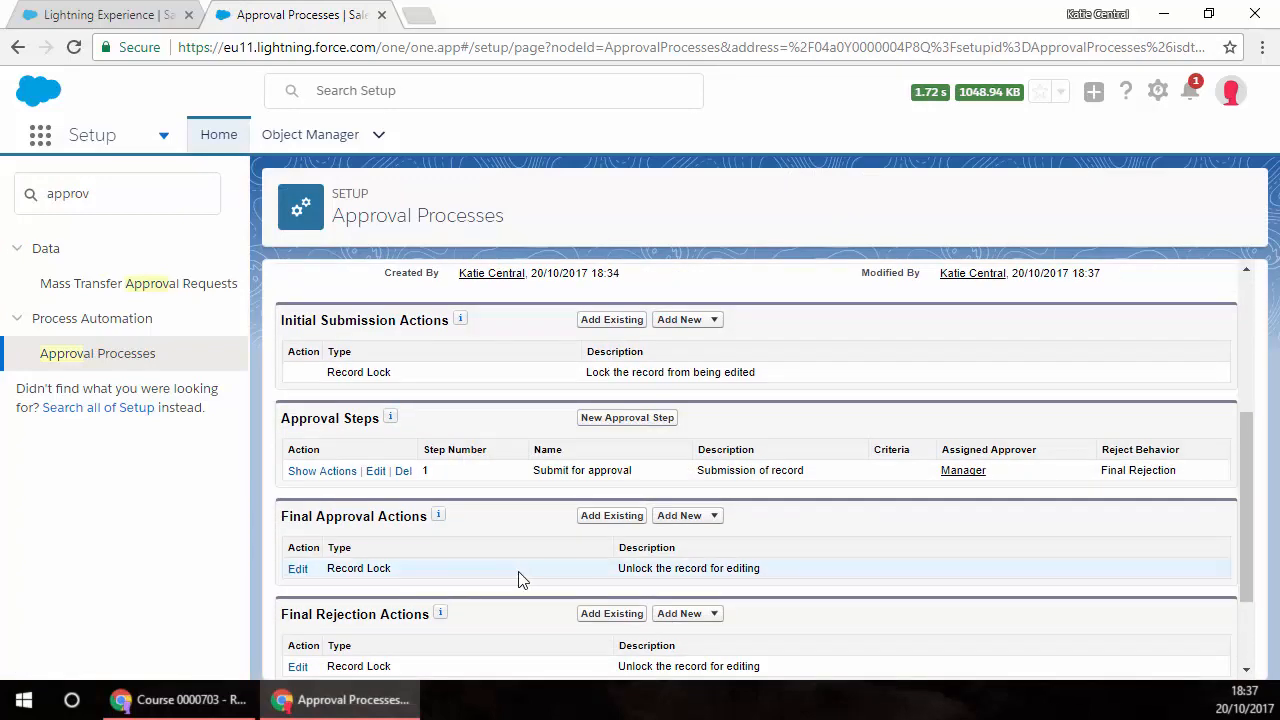
{"action": "left_click", "coordinate": [683, 521]}
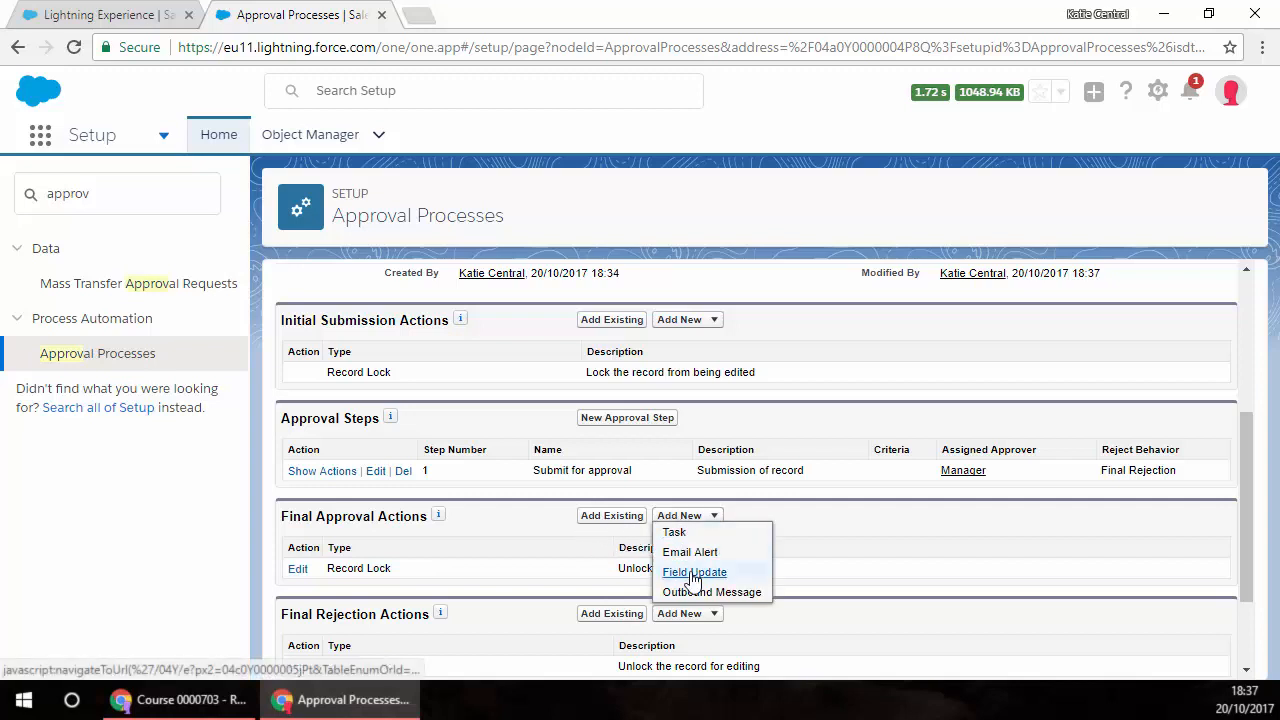
{"action": "left_click", "coordinate": [694, 574]}
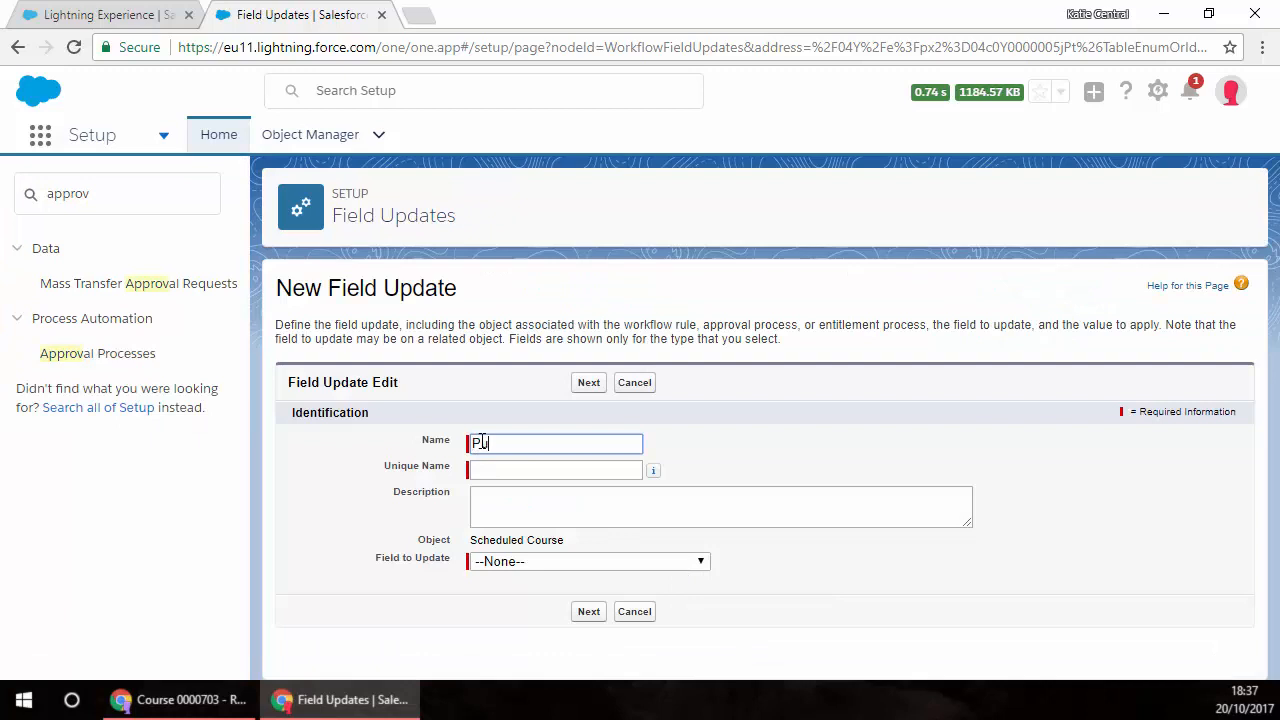
{"action": "type", "text": "Publish"}
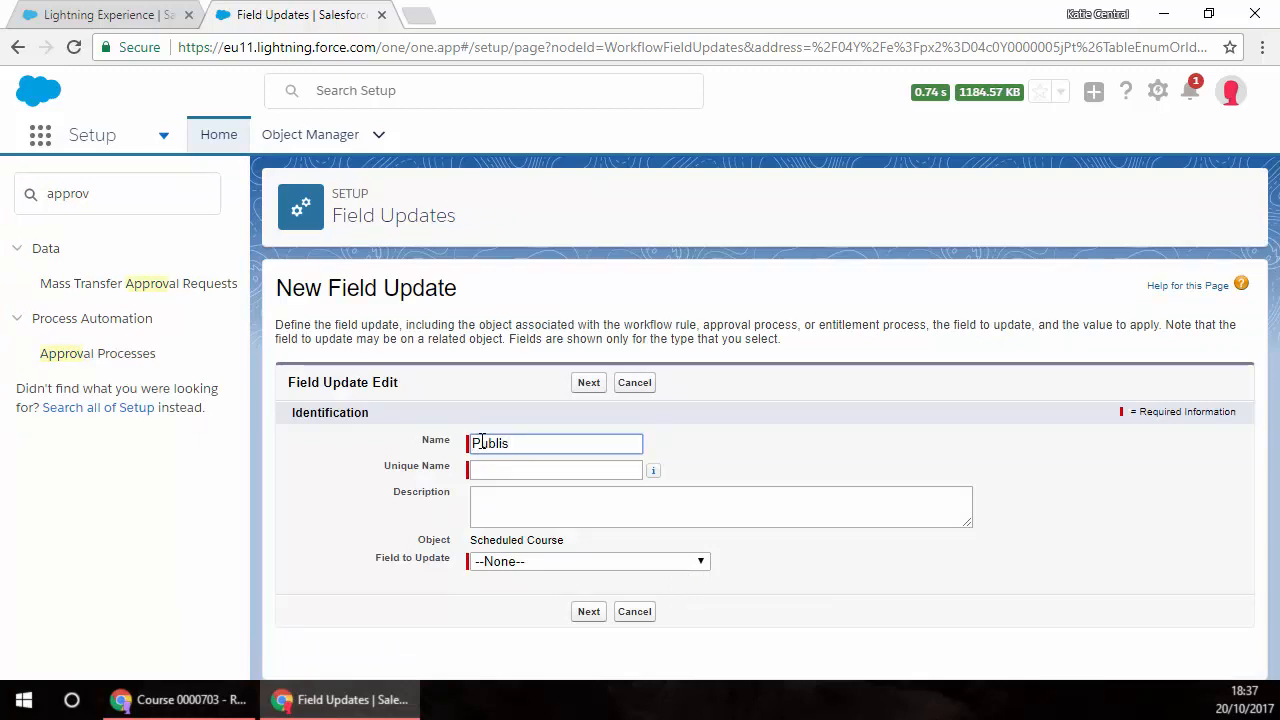
{"action": "left_click", "coordinate": [528, 470]}
{"action": "left_click", "coordinate": [548, 517]}
{"action": "type", "text": "A"}
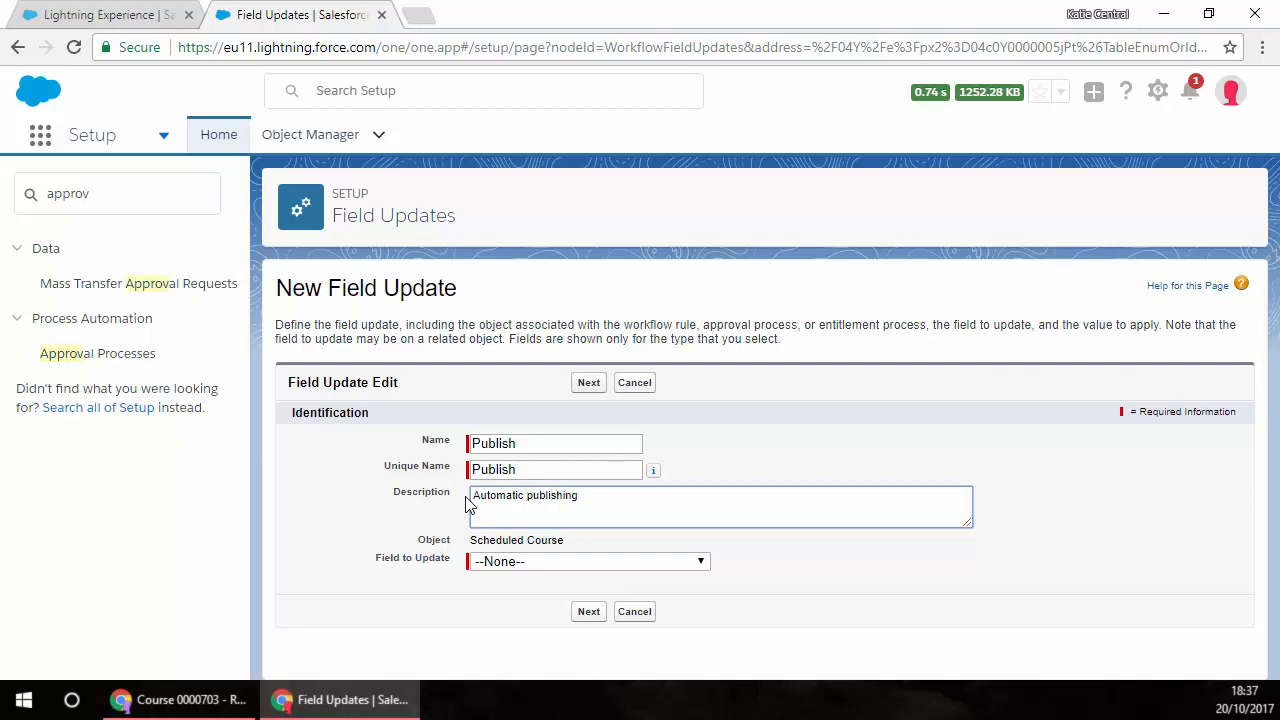
Step: Make the field update set Is Published to True and save it
{"action": "left_click", "coordinate": [657, 568]}
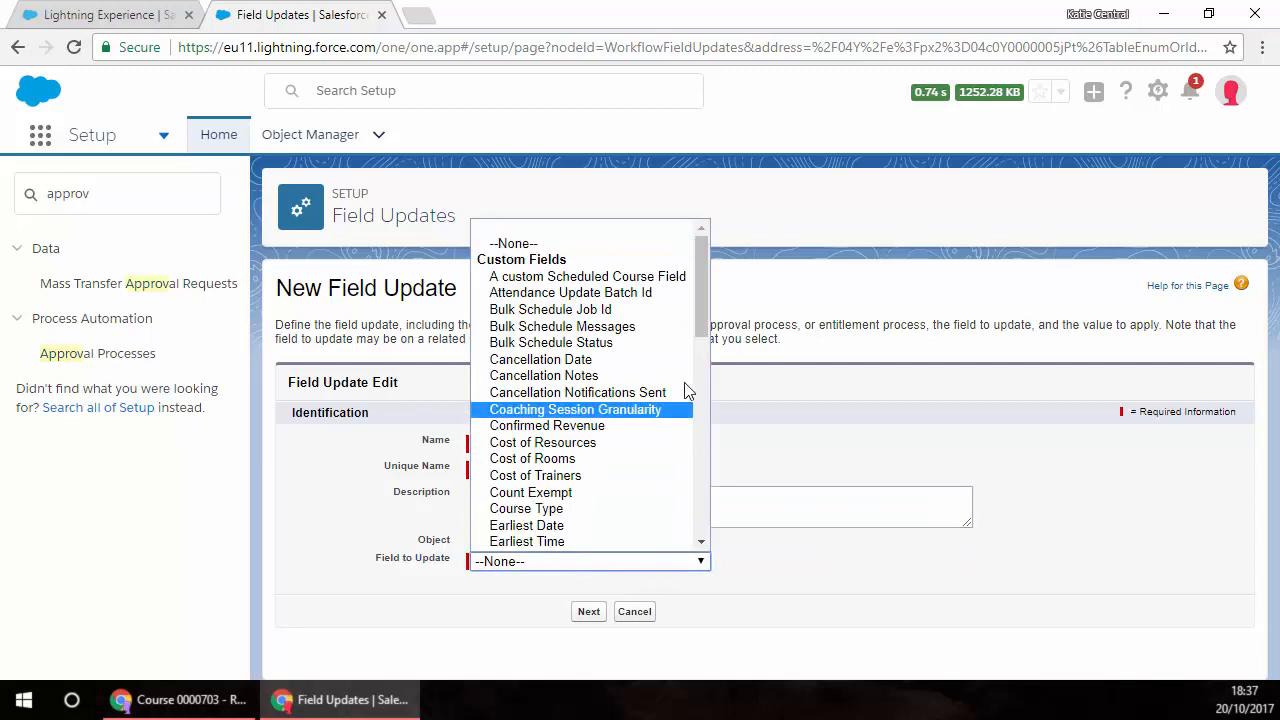
{"action": "left_click_drag", "start_coordinate": [700, 308], "coordinate": [674, 417]}
{"action": "left_click", "coordinate": [549, 390]}
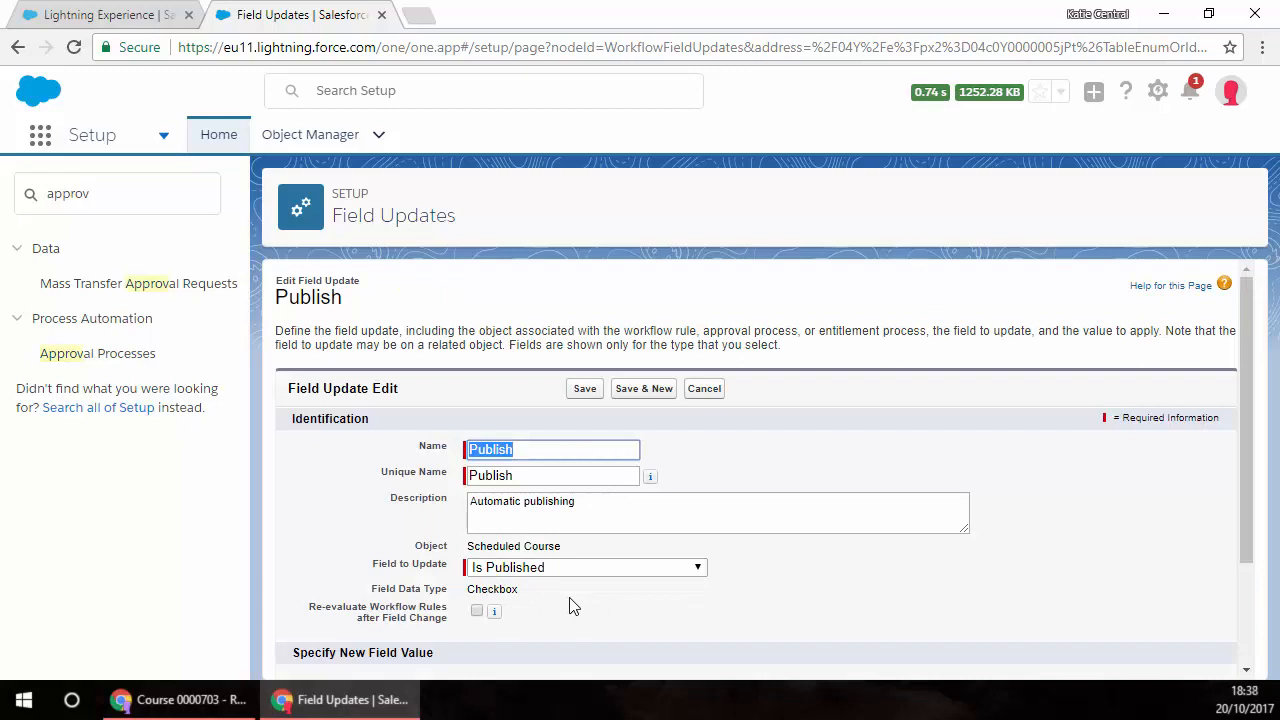
{"action": "scroll", "coordinate": [612, 596], "scroll_direction": "down", "scroll_amount": 1}
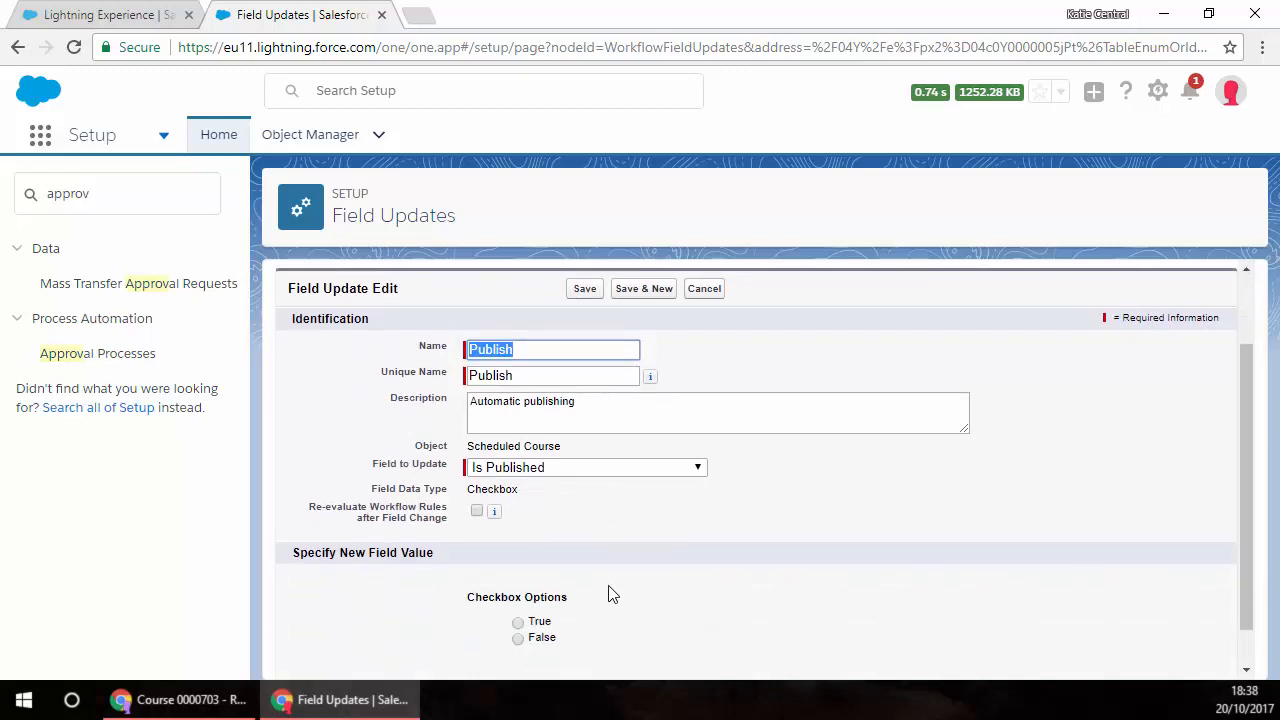
{"action": "scroll", "coordinate": [612, 590], "scroll_direction": "down", "scroll_amount": 1}
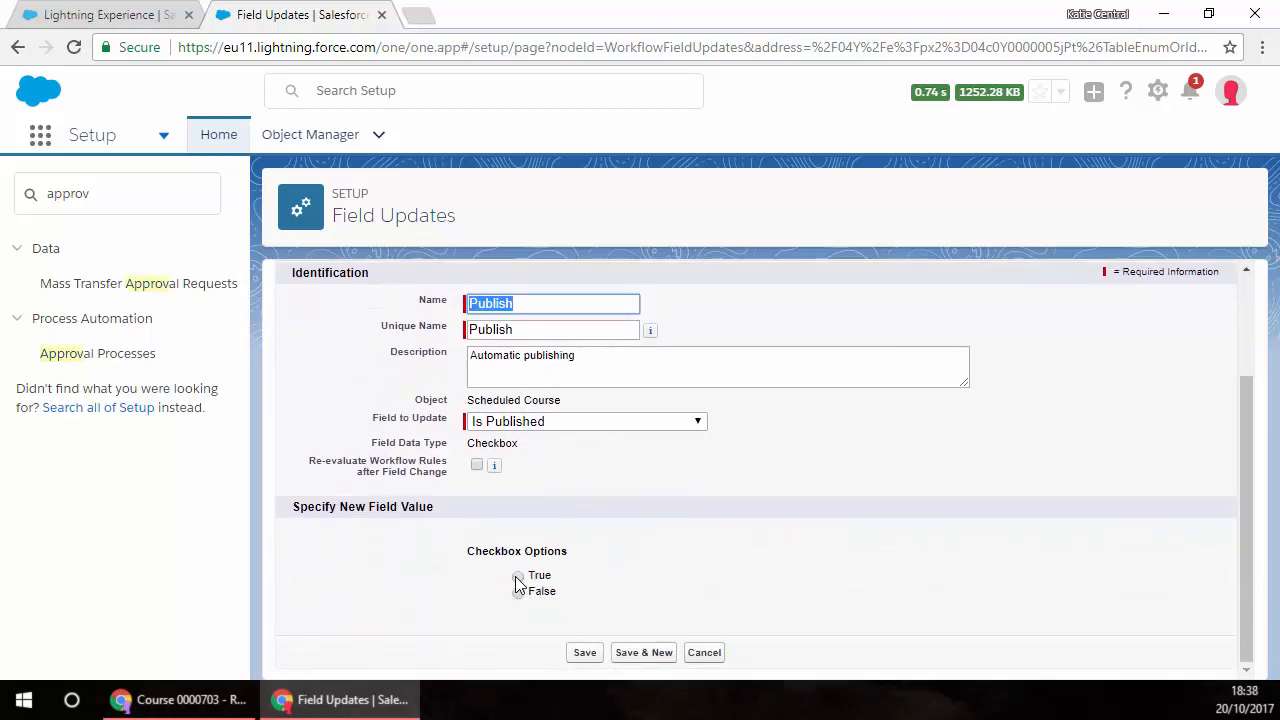
{"action": "left_click", "coordinate": [518, 576]}
{"action": "left_click", "coordinate": [585, 652]}
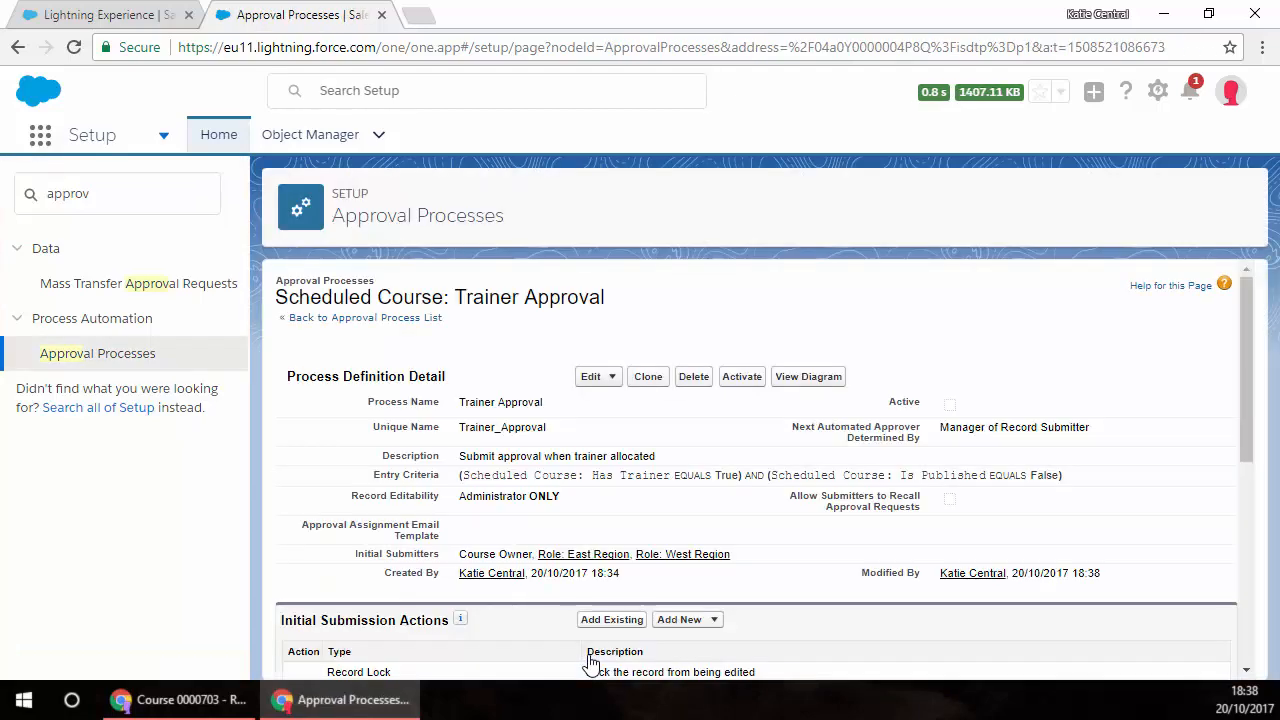
Step: Review the Trainer Approval process's configured actions, then activate the process and accept the confirmation
{"action": "scroll", "coordinate": [679, 509], "scroll_direction": "down", "scroll_amount": 1}
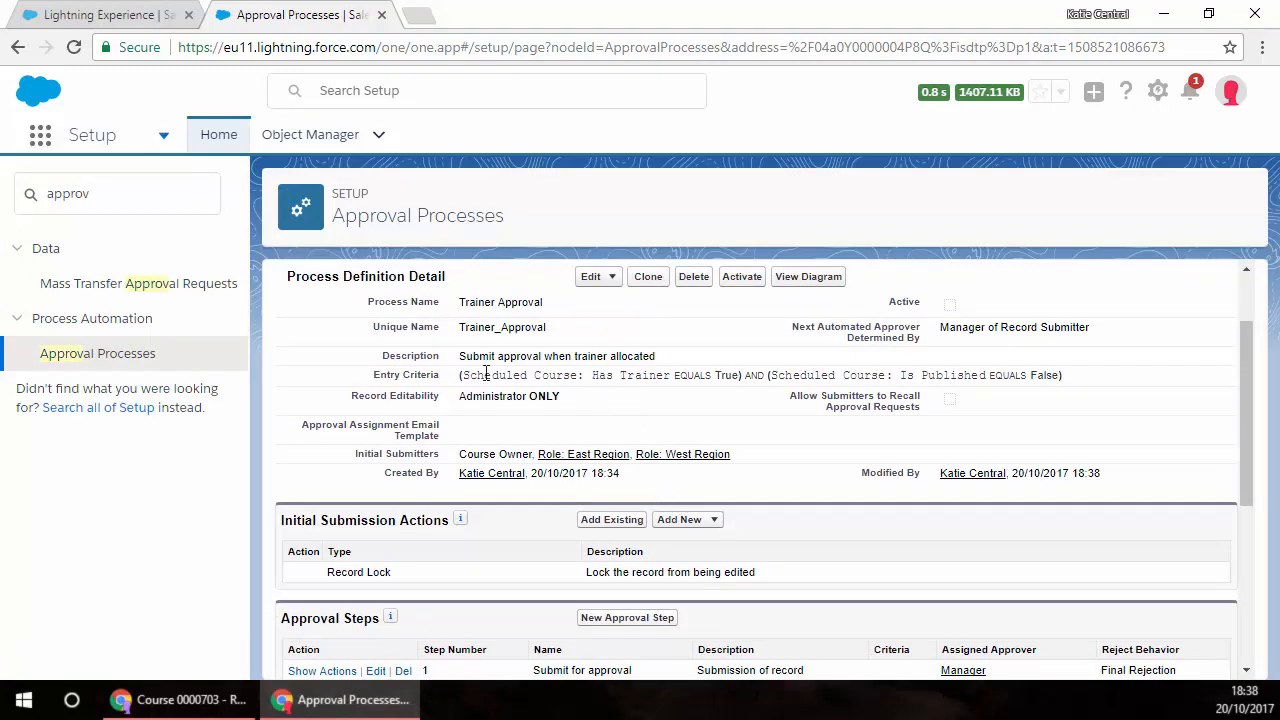
{"action": "scroll", "coordinate": [486, 594], "scroll_direction": "down", "scroll_amount": 2}
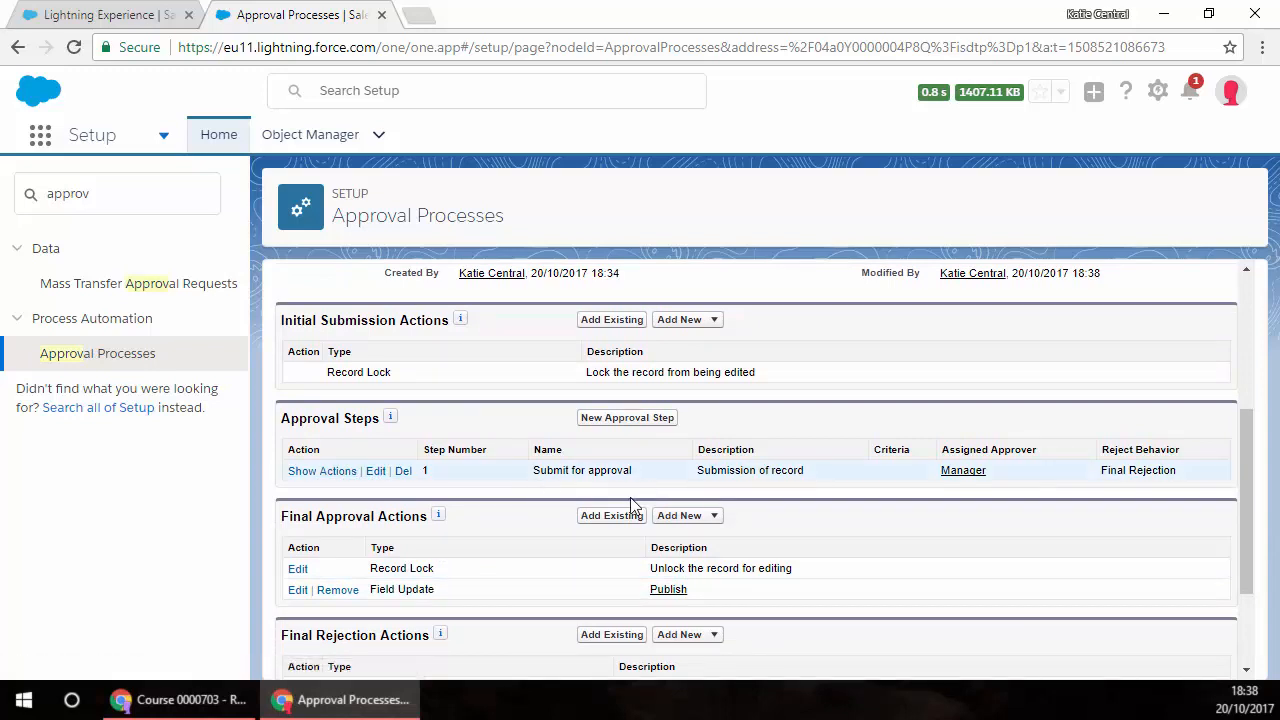
{"action": "scroll", "coordinate": [532, 540], "scroll_direction": "down", "scroll_amount": 1}
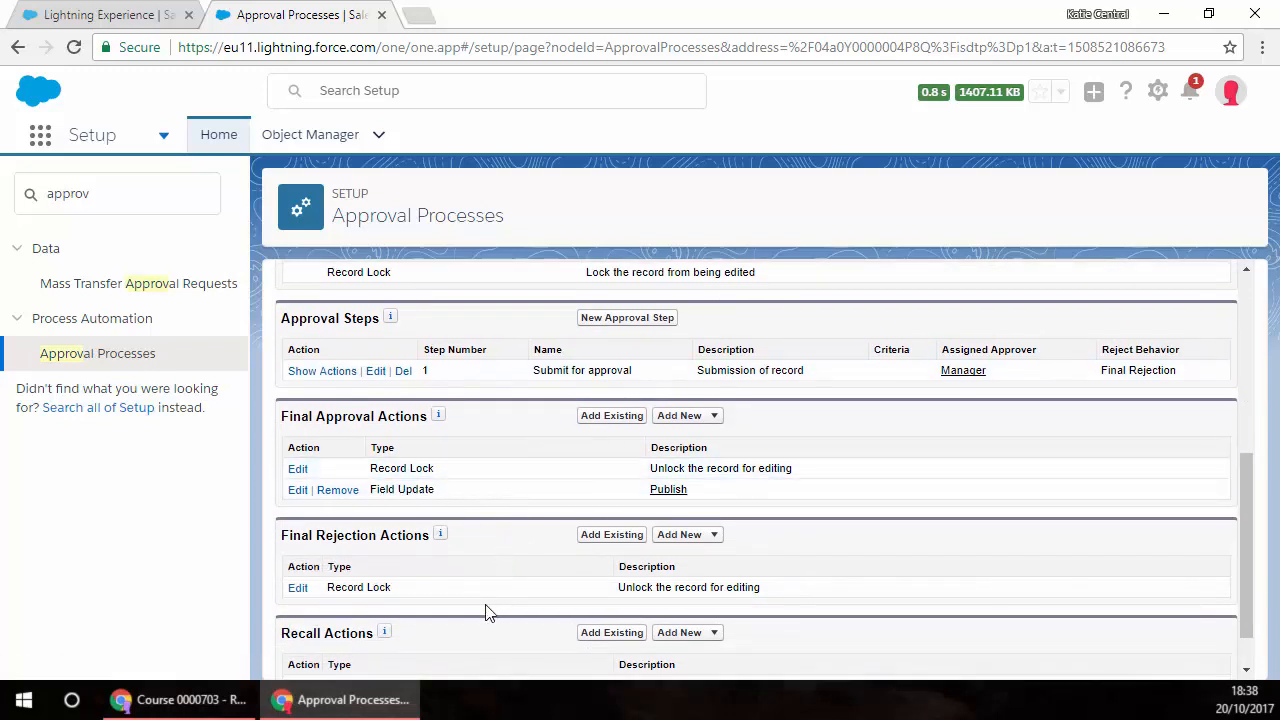
{"action": "scroll", "coordinate": [505, 620], "scroll_direction": "down", "scroll_amount": 1}
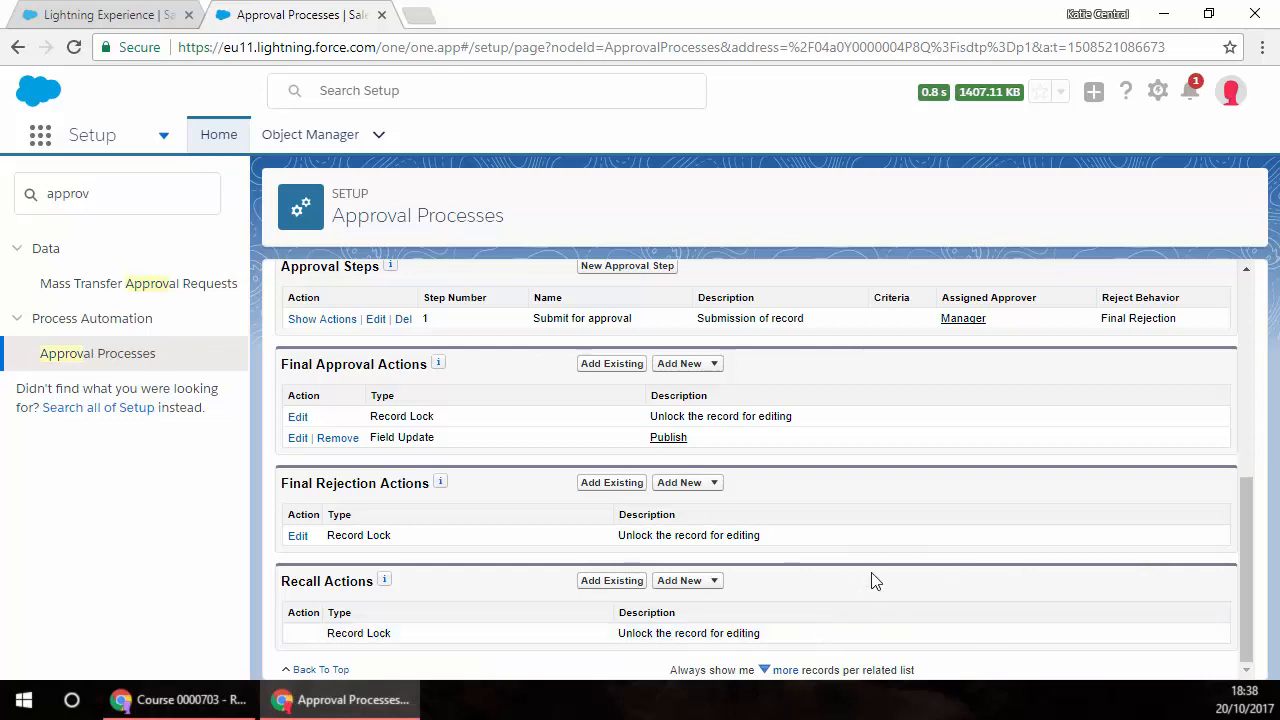
{"action": "scroll", "coordinate": [875, 585], "scroll_direction": "up", "scroll_amount": 5}
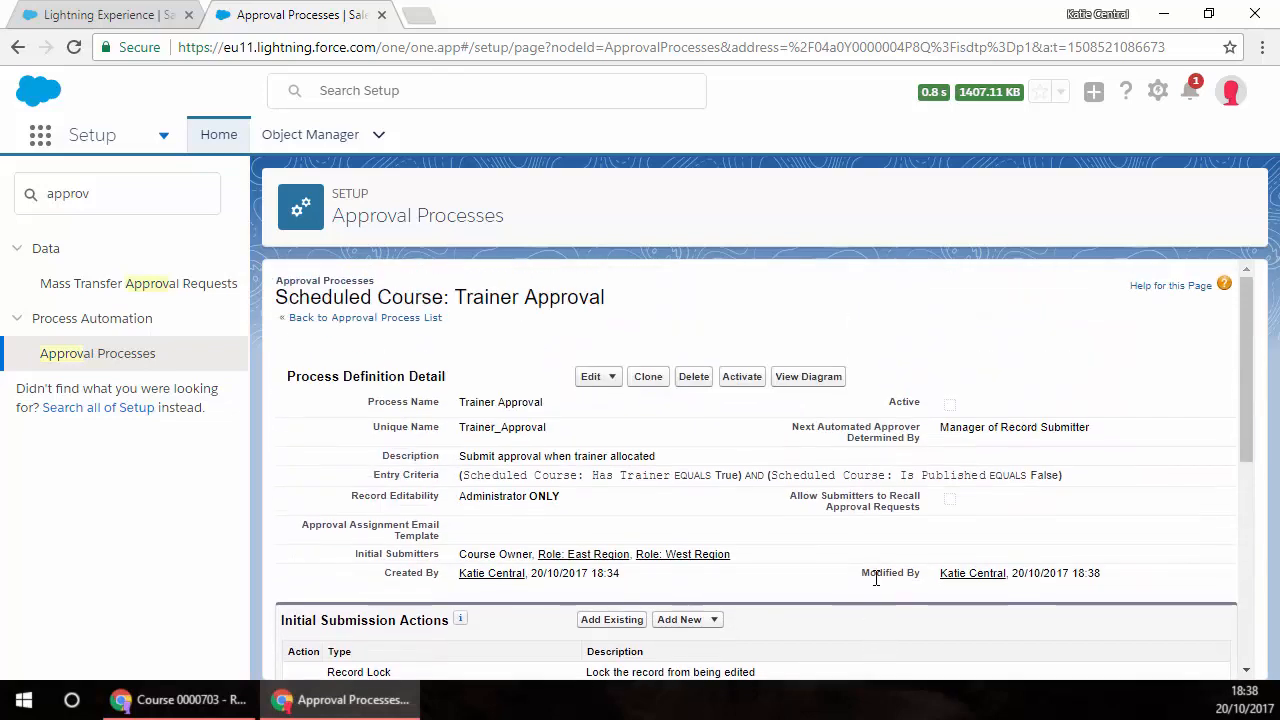
{"action": "left_click", "coordinate": [741, 381]}
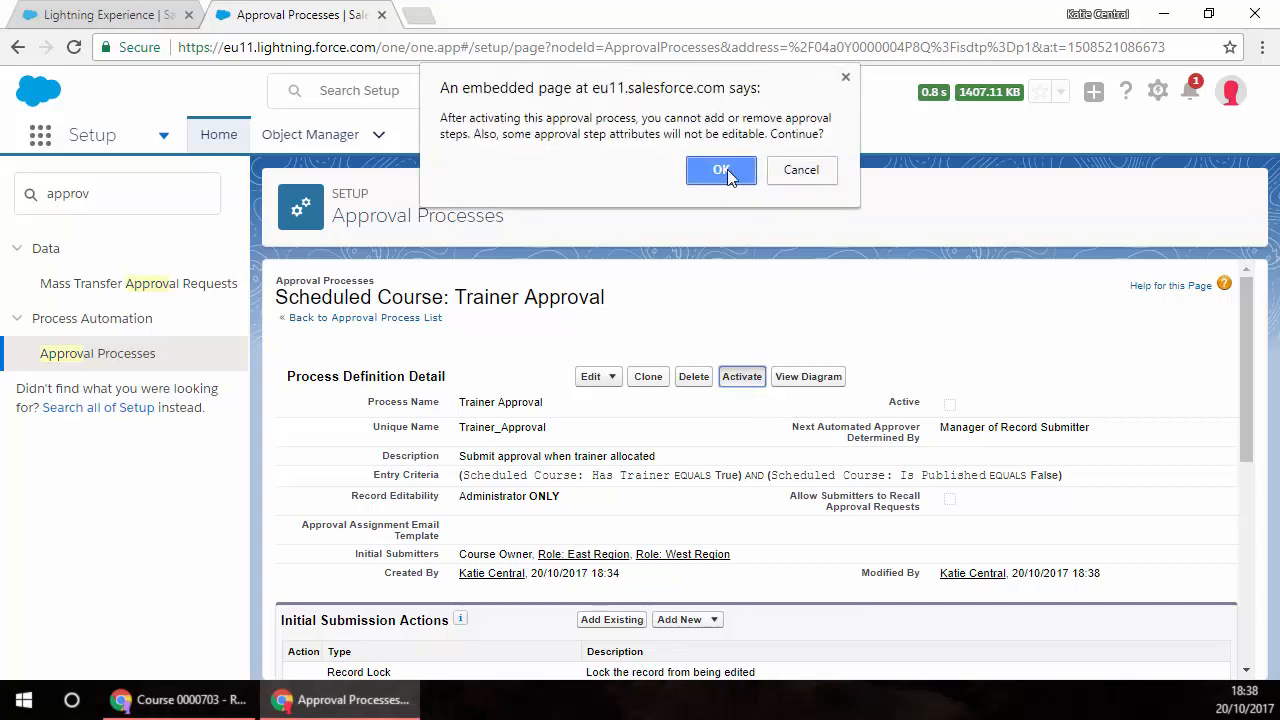
{"action": "left_click", "coordinate": [727, 170]}
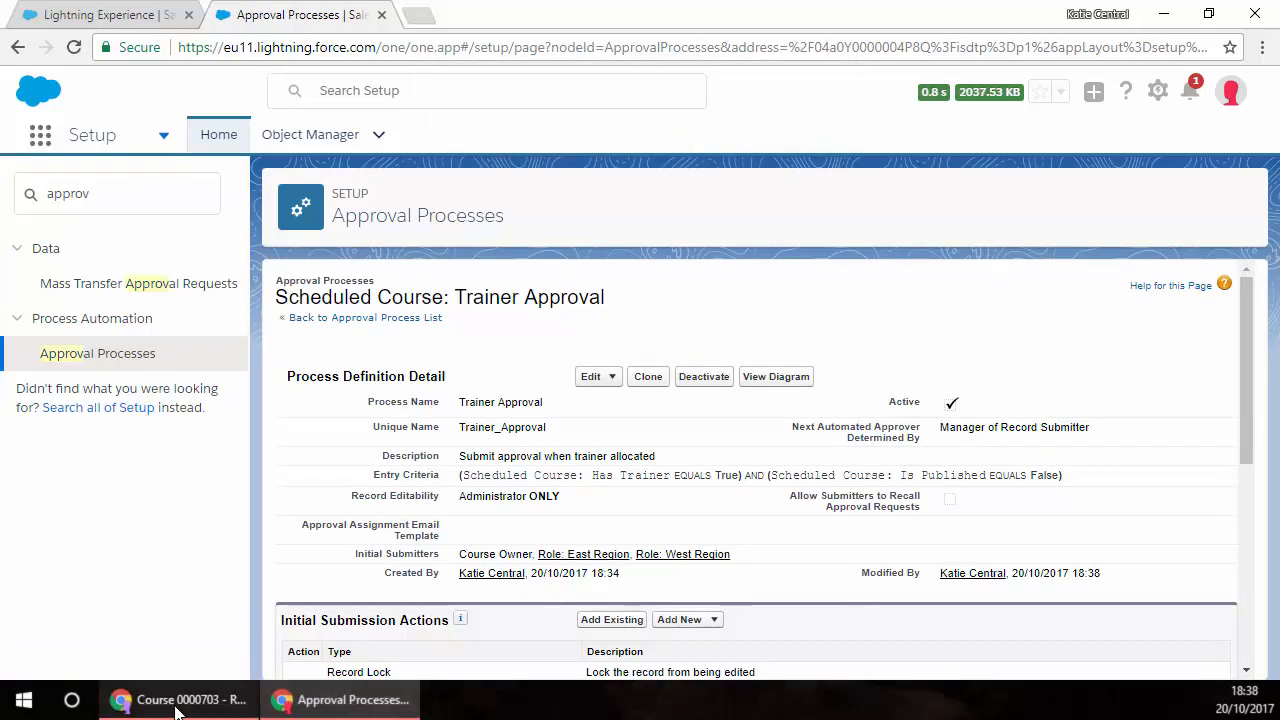
Step: Switch to the browser window showing the Reporting 101 scheduled course record
{"action": "mouse_move", "coordinate": [176, 708]}
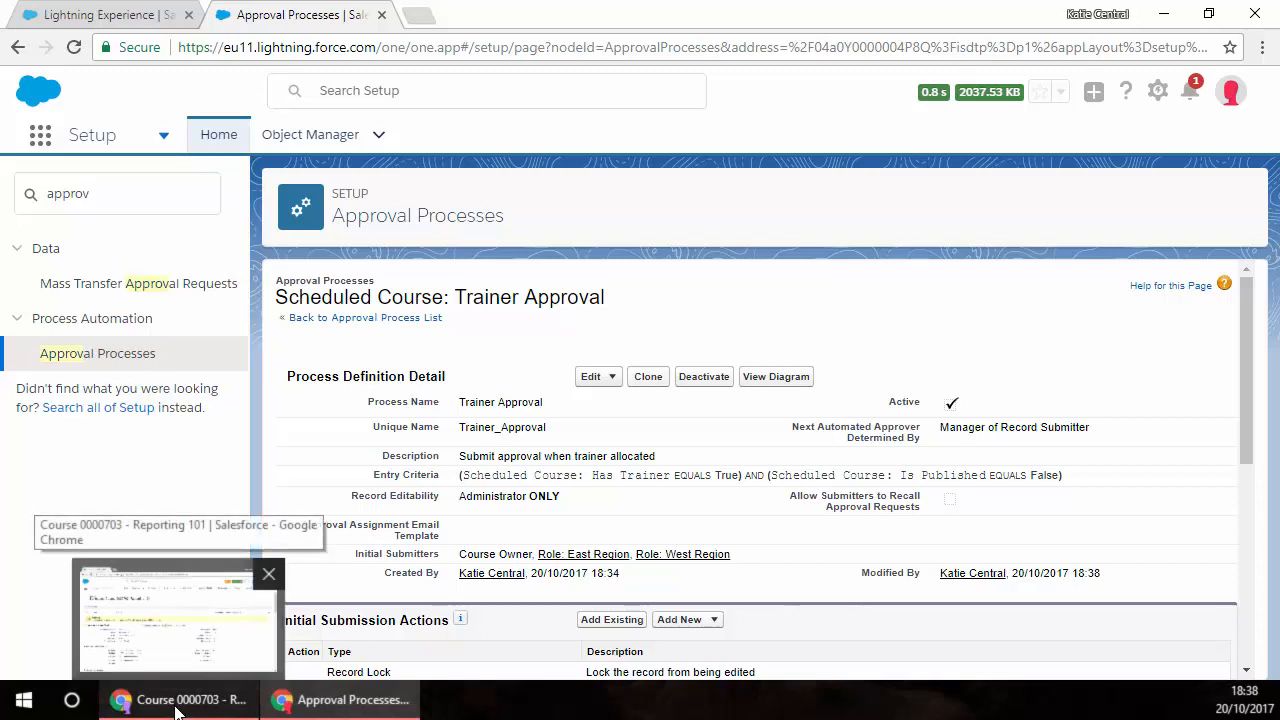